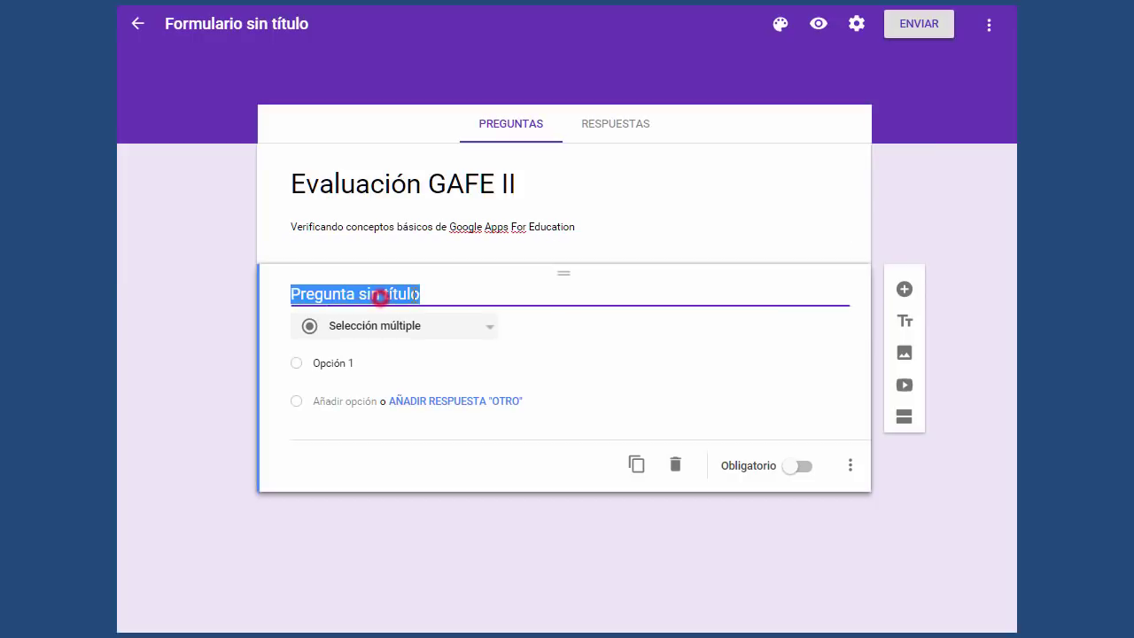
# Title the first question "¿Qué es Gmail?" and set its first answer option to "Un producto de Google en la Web".
pyautogui.write('¿Qué es G')
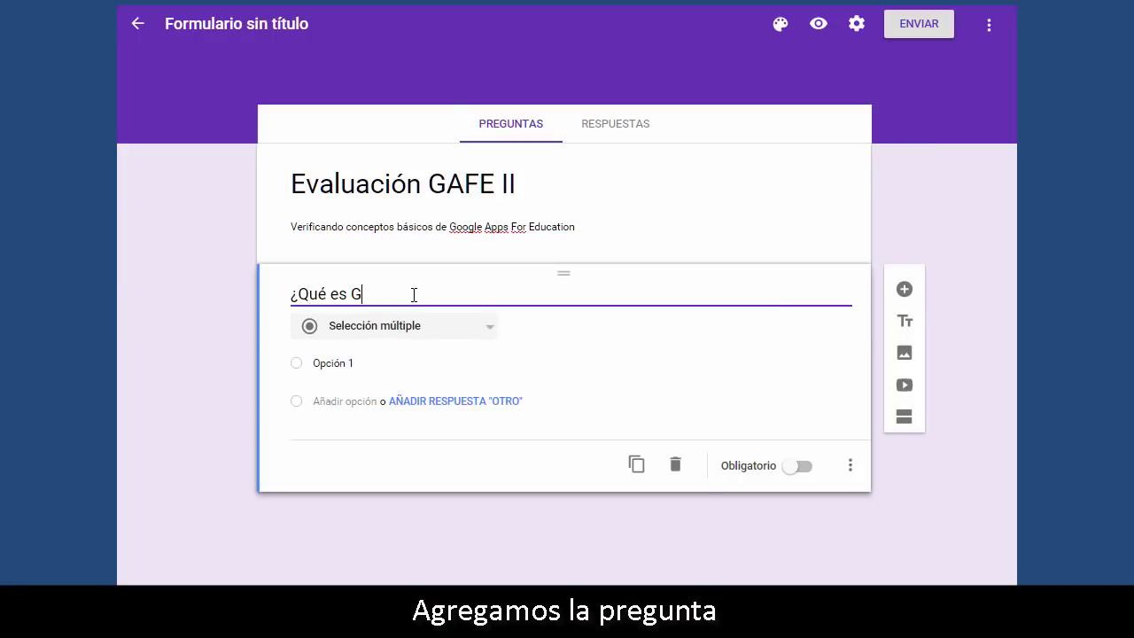
pyautogui.write('mail?')
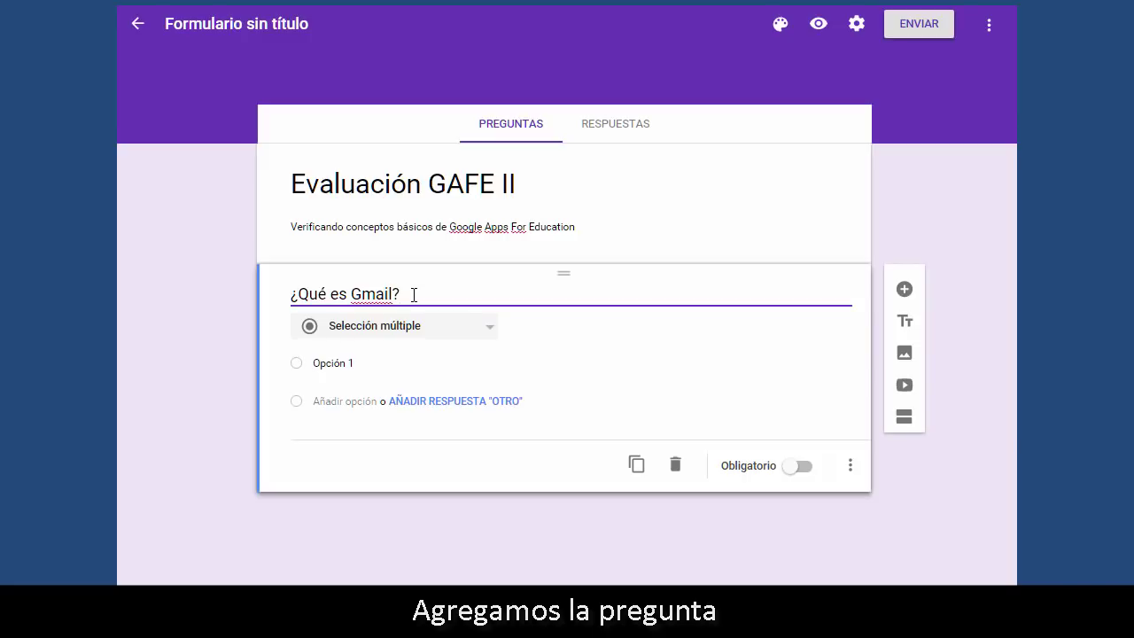
pyautogui.click(256, 342)
pyautogui.click(326, 366)
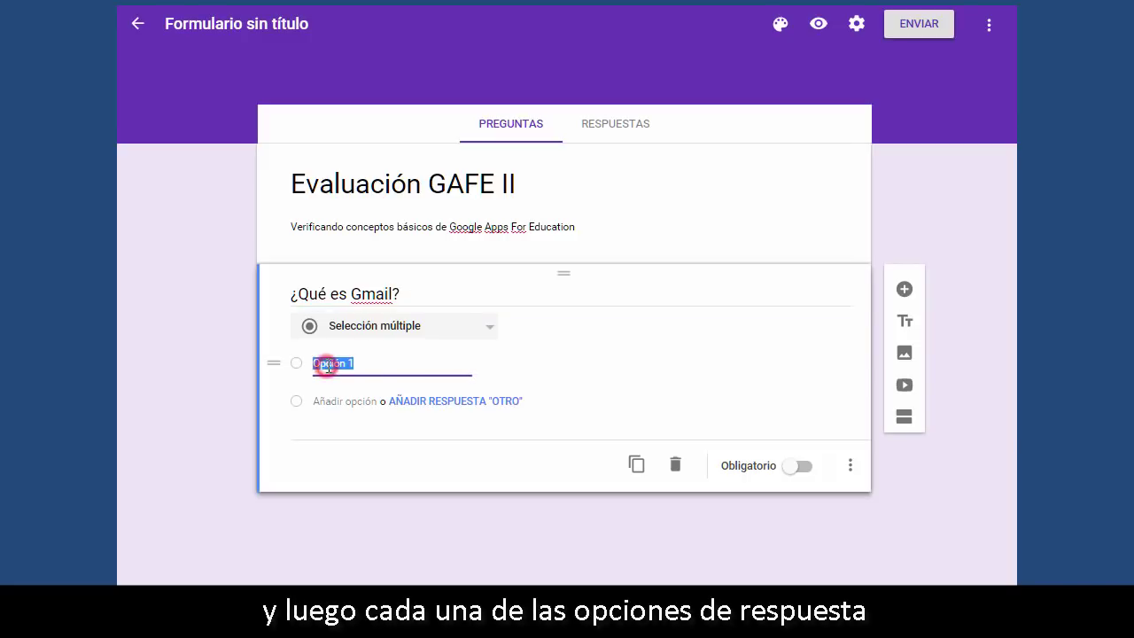
pyautogui.write('Un producto de Google en la Web')
pyautogui.click(359, 388)
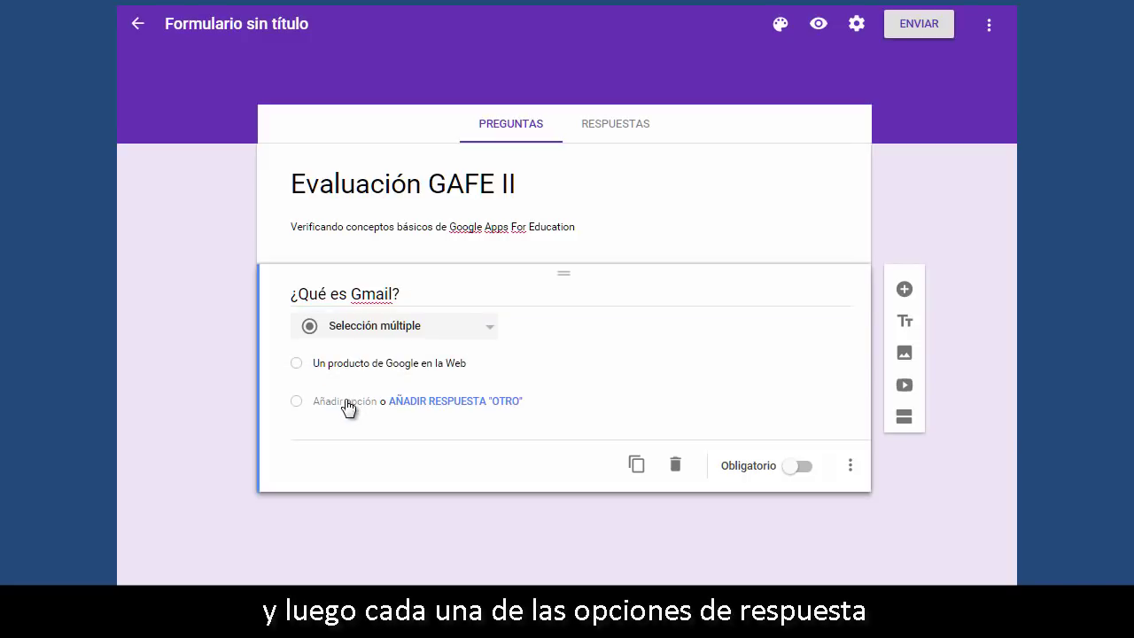
# Add the options "Juegos para los dispositivos Android", "Aplicaciones para ejecutar Android en los sistemas operativos de escritorio" and "Aplicaciones educativas para los dispositivos móviles".
pyautogui.click(341, 401)
pyautogui.write('Juegos para los dispositivos Andro')
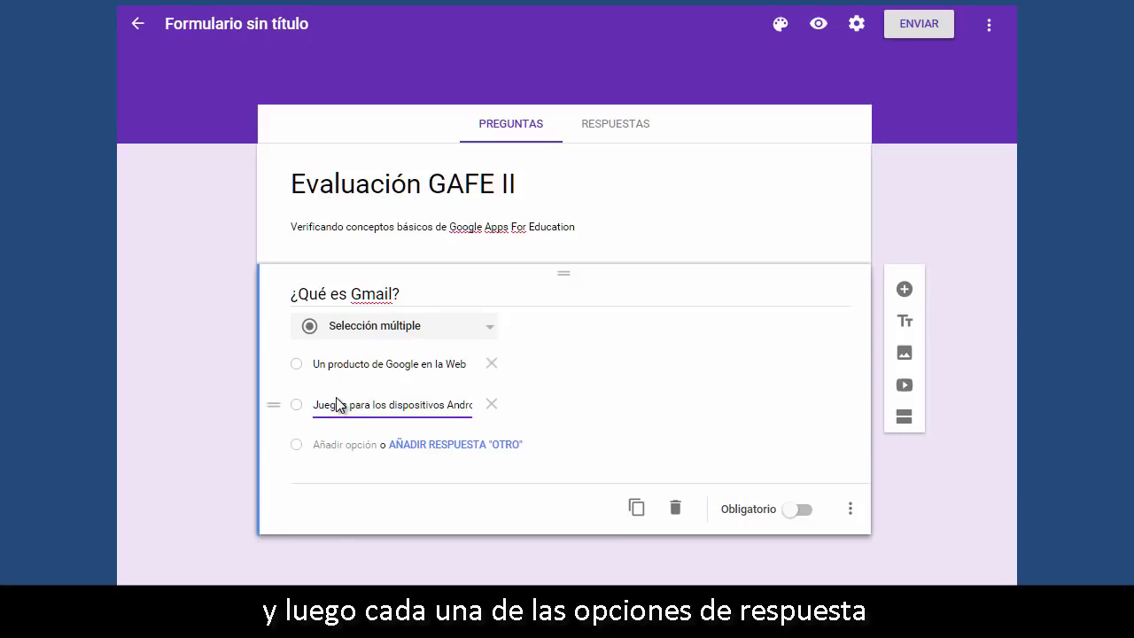
pyautogui.click(346, 447)
pyautogui.write('Aplicaciones para ejecutar Android')
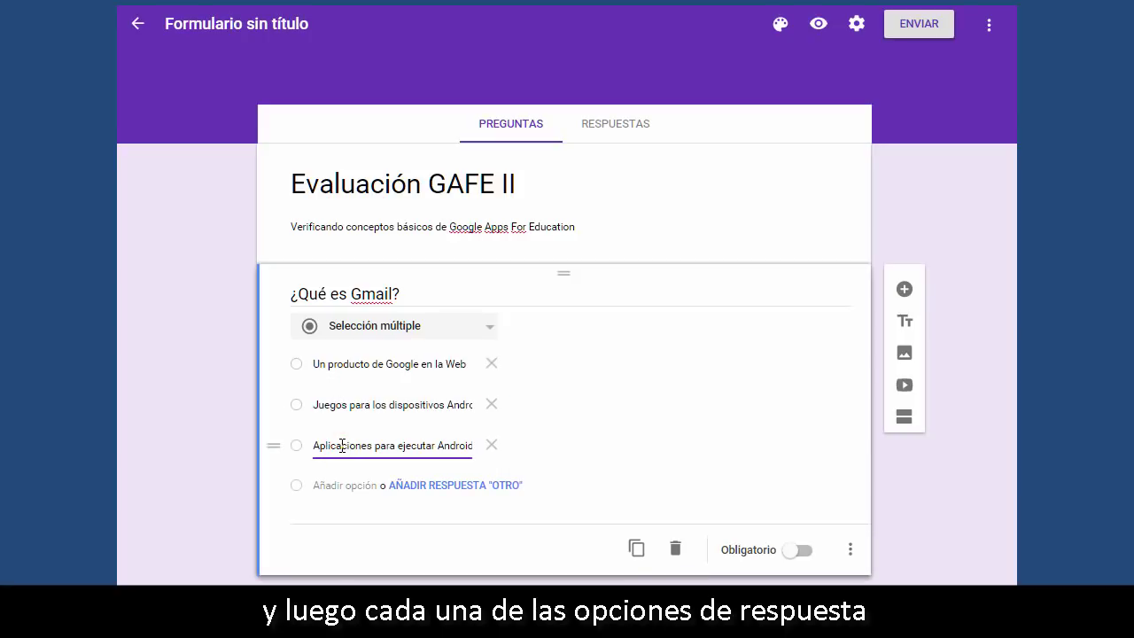
pyautogui.click(353, 487)
pyautogui.write('Aplicaciones educativas para los d')
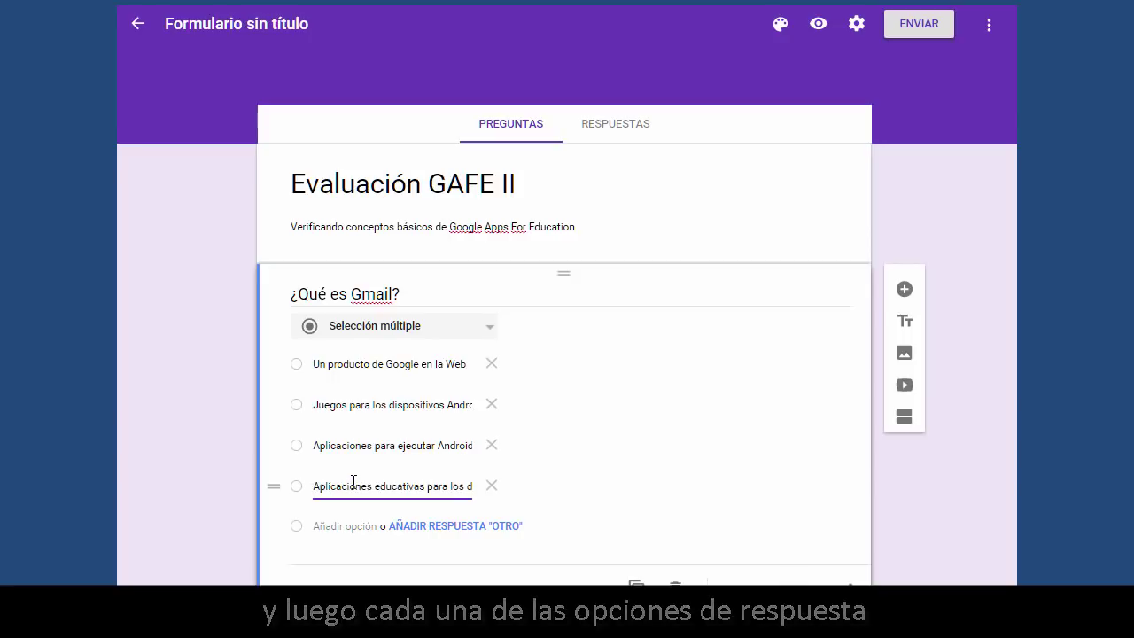
# Preview the form with the Gmail question and return to editing.
pyautogui.click(817, 25)
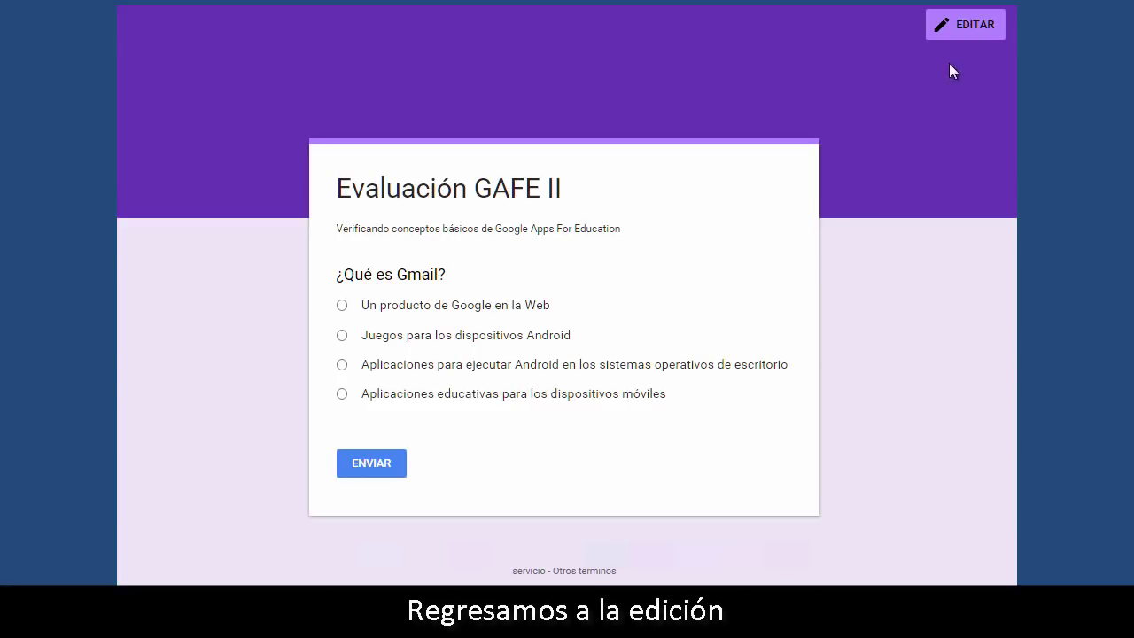
pyautogui.click(969, 28)
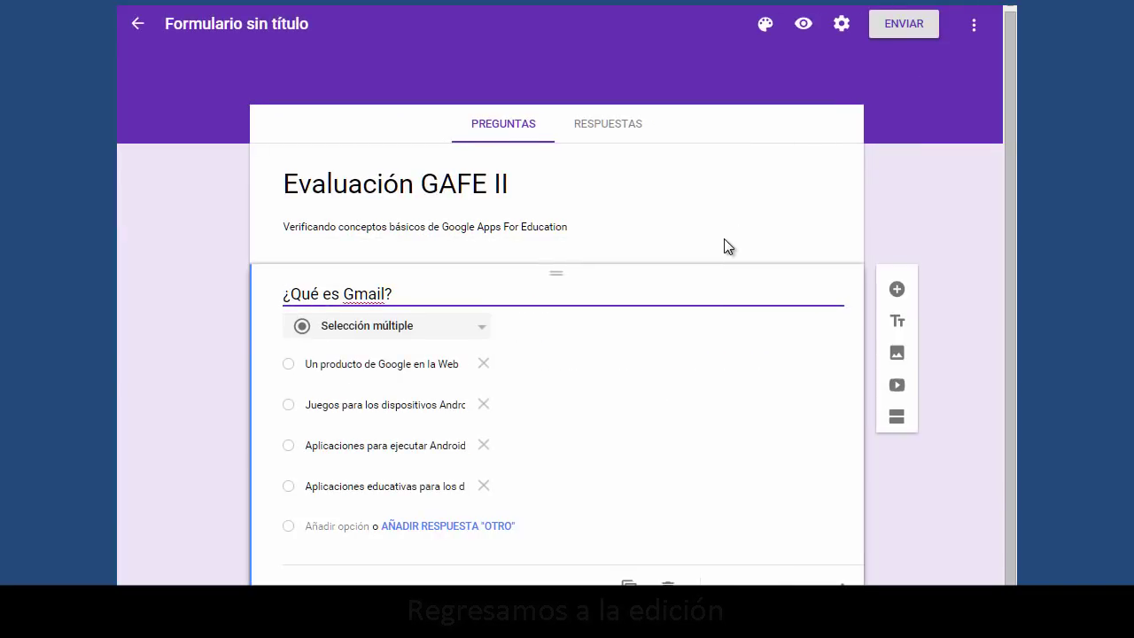
pyautogui.click(896, 386)
pyautogui.click(345, 211)
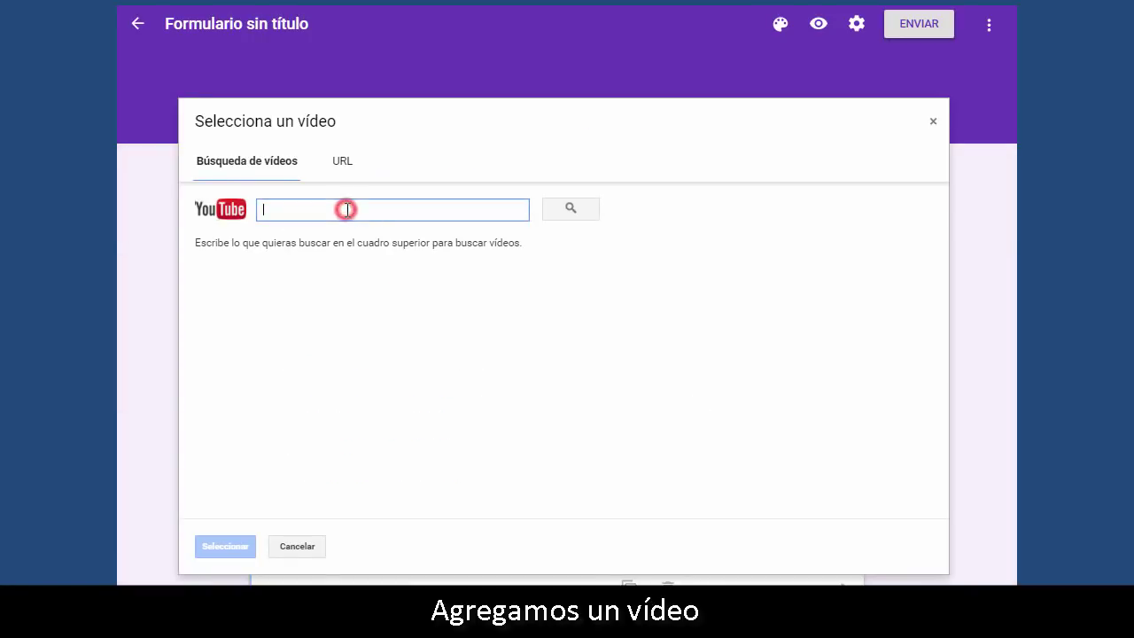
pyautogui.write('https://youtu.be/f4nyBHGC5N0')
pyautogui.click(590, 210)
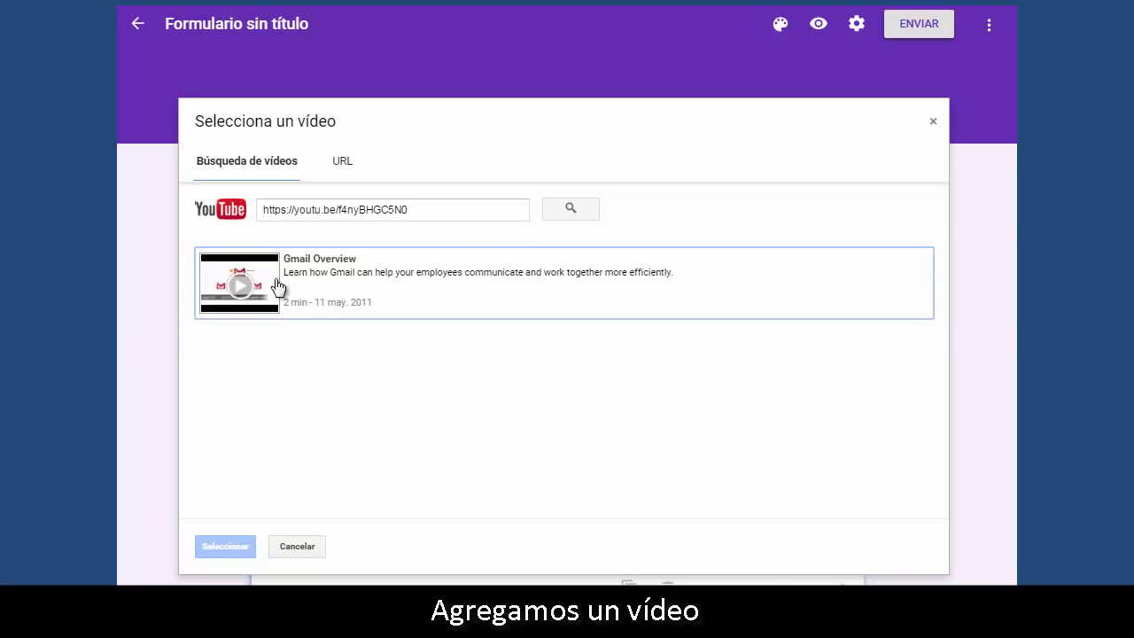
pyautogui.click(264, 276)
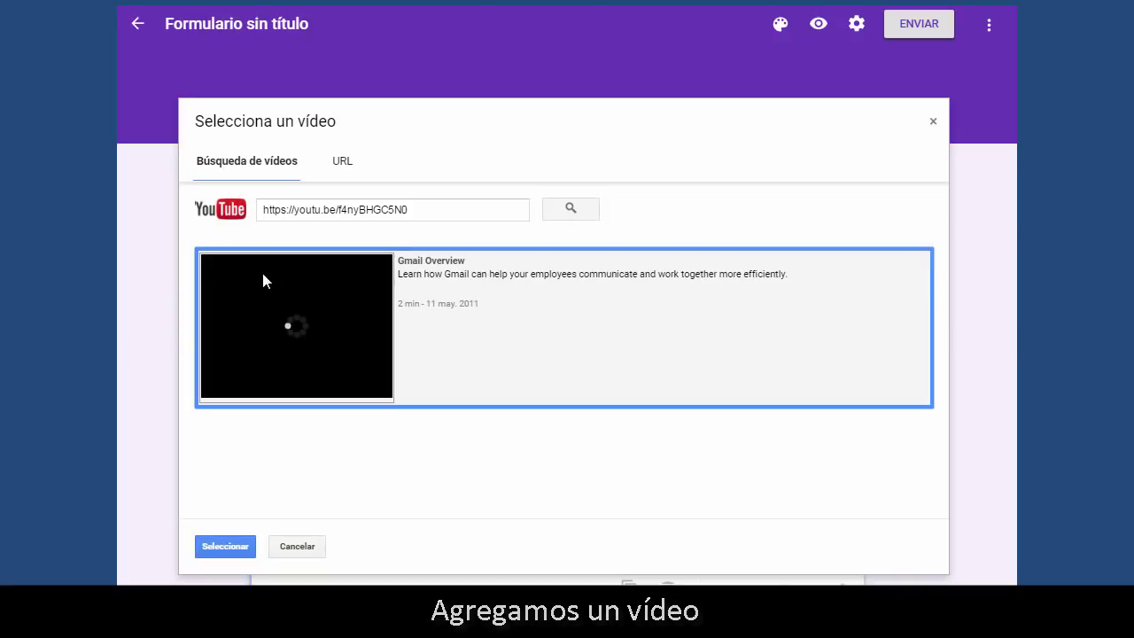
pyautogui.click(221, 547)
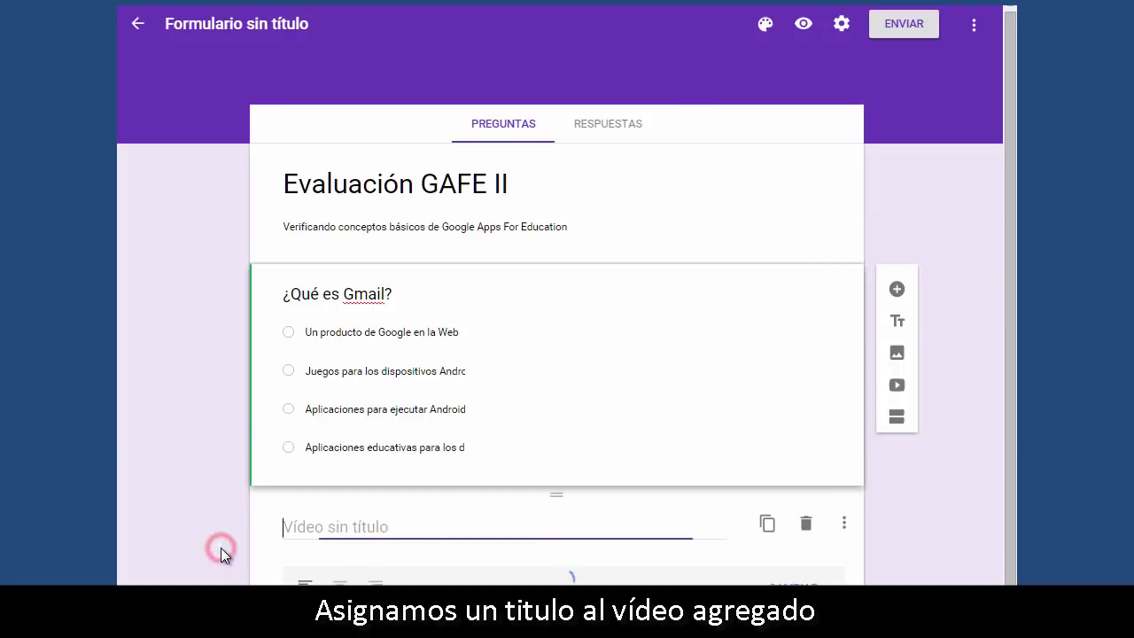
# Title the inserted video "Presentación de Gmail" and align it to the center.
pyautogui.write('Presentación de Gmail')
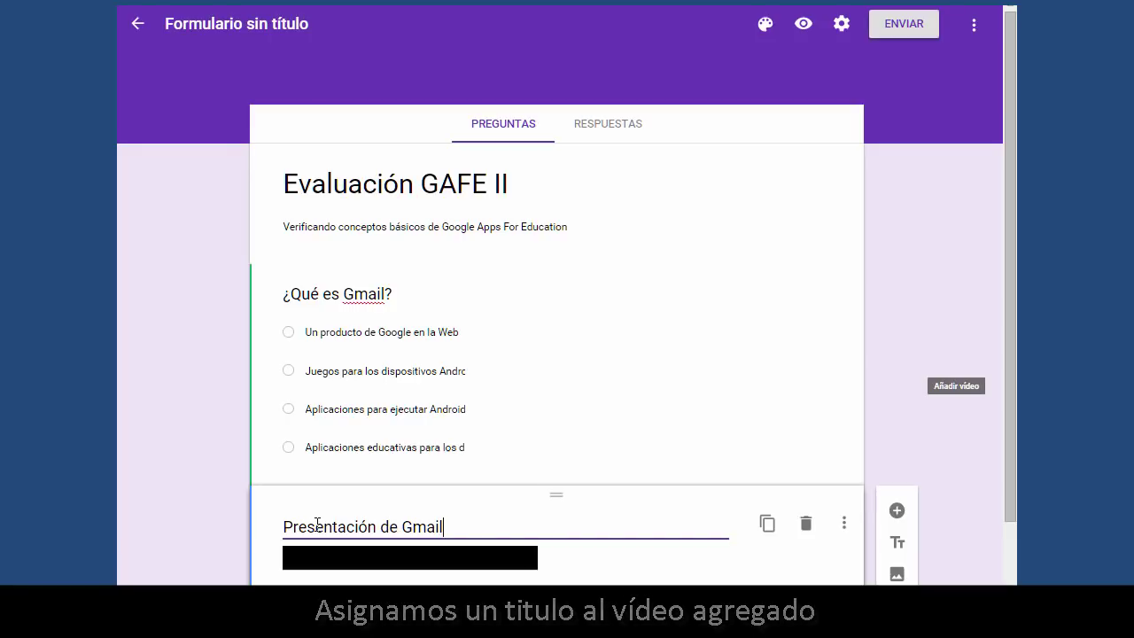
pyautogui.scroll(-2, 352, 496)
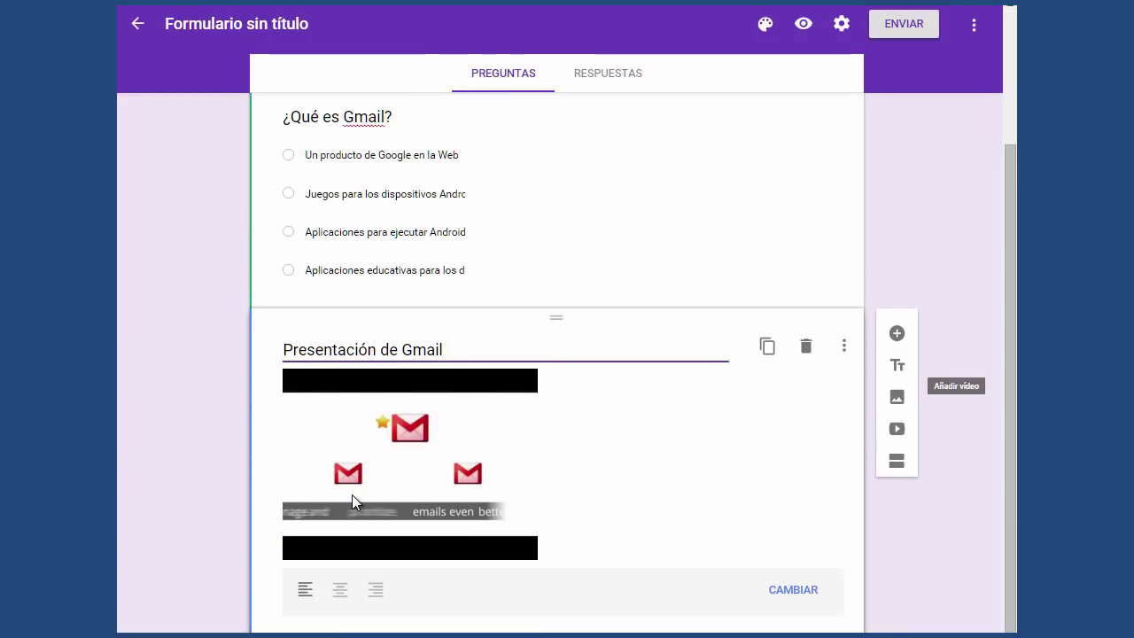
pyautogui.click(339, 592)
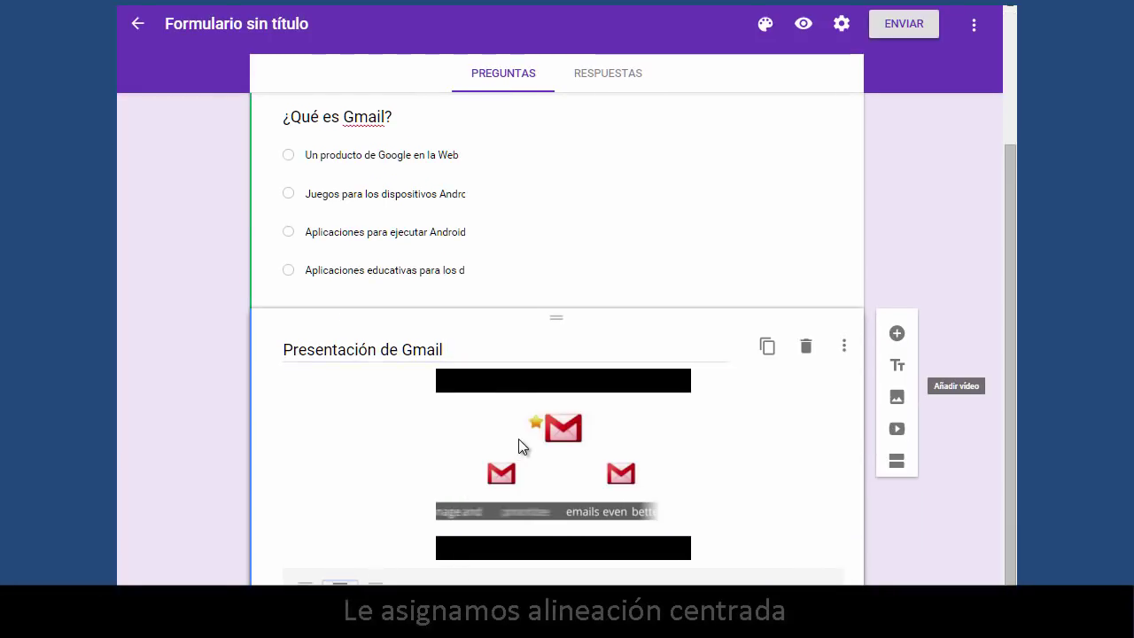
# Preview the whole form with the centered video below the question, and return to editing.
pyautogui.scroll(2, 520, 441)
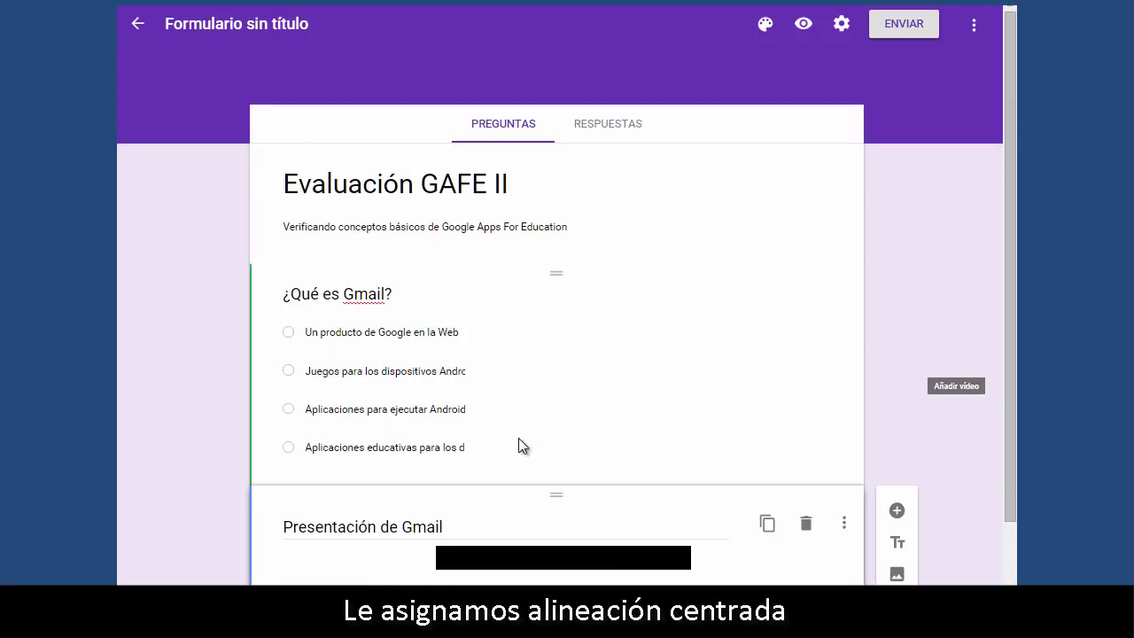
pyautogui.click(804, 27)
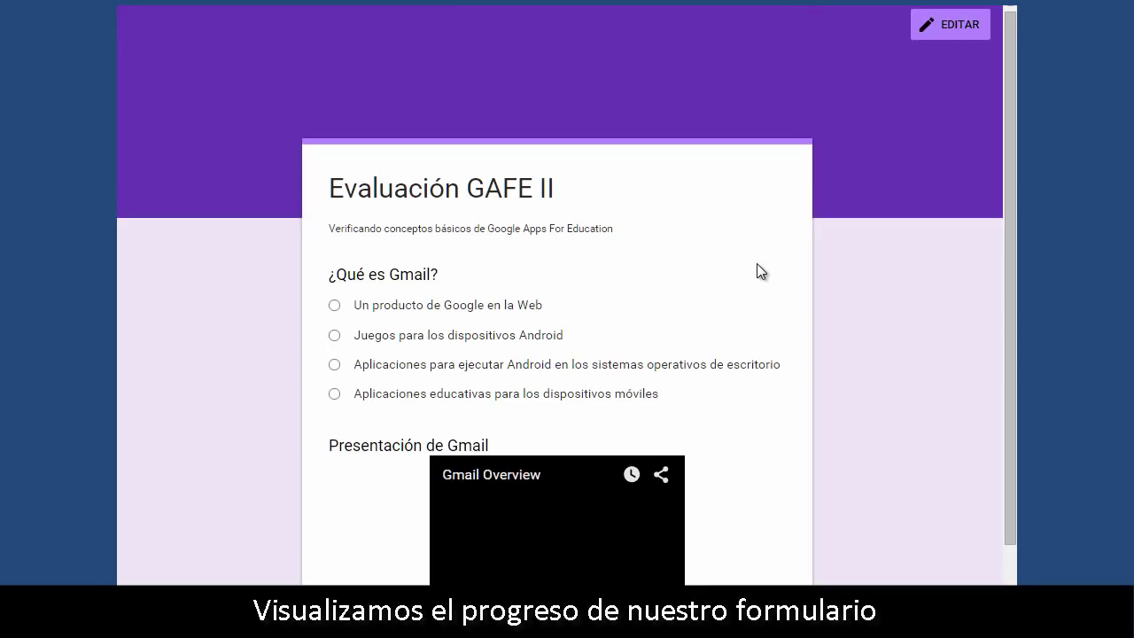
pyautogui.scroll(-1, 757, 263)
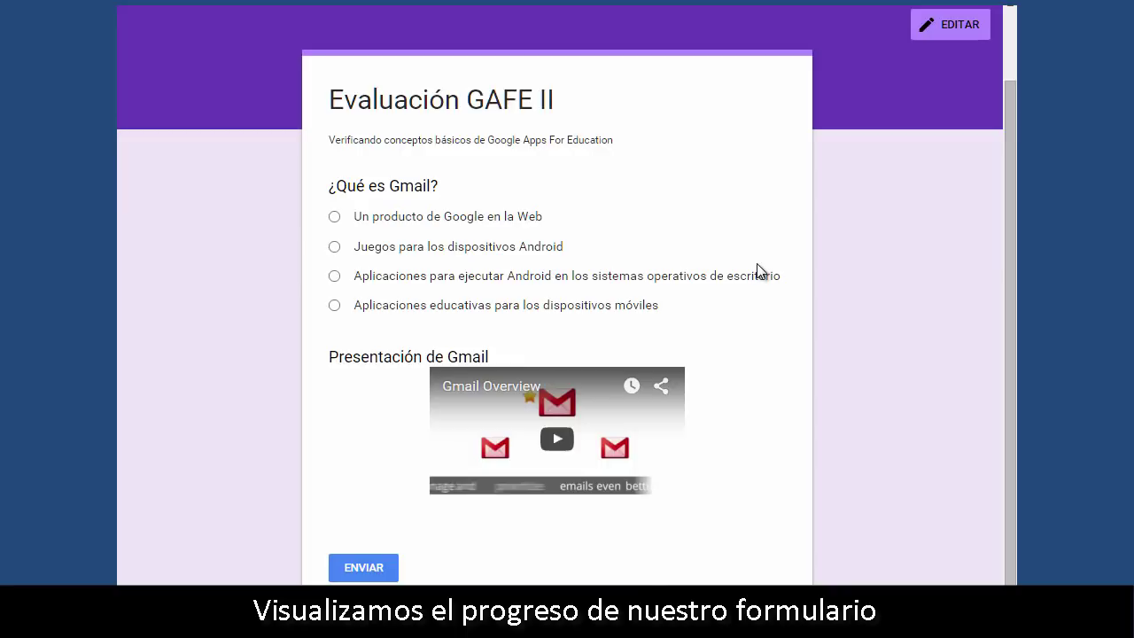
pyautogui.scroll(1, 756, 263)
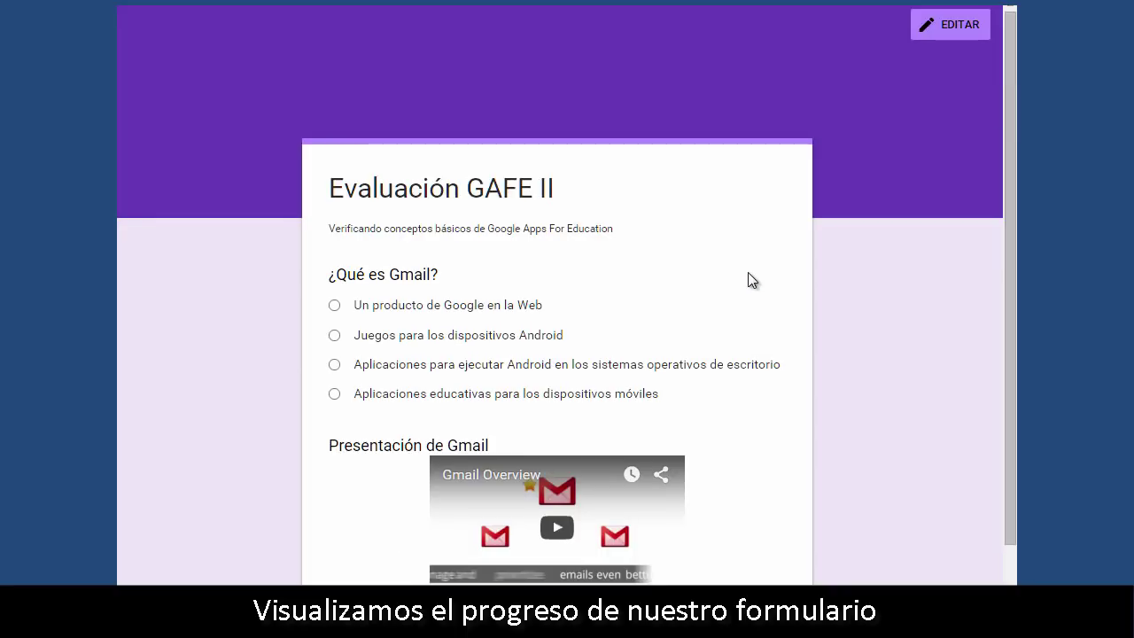
pyautogui.click(949, 27)
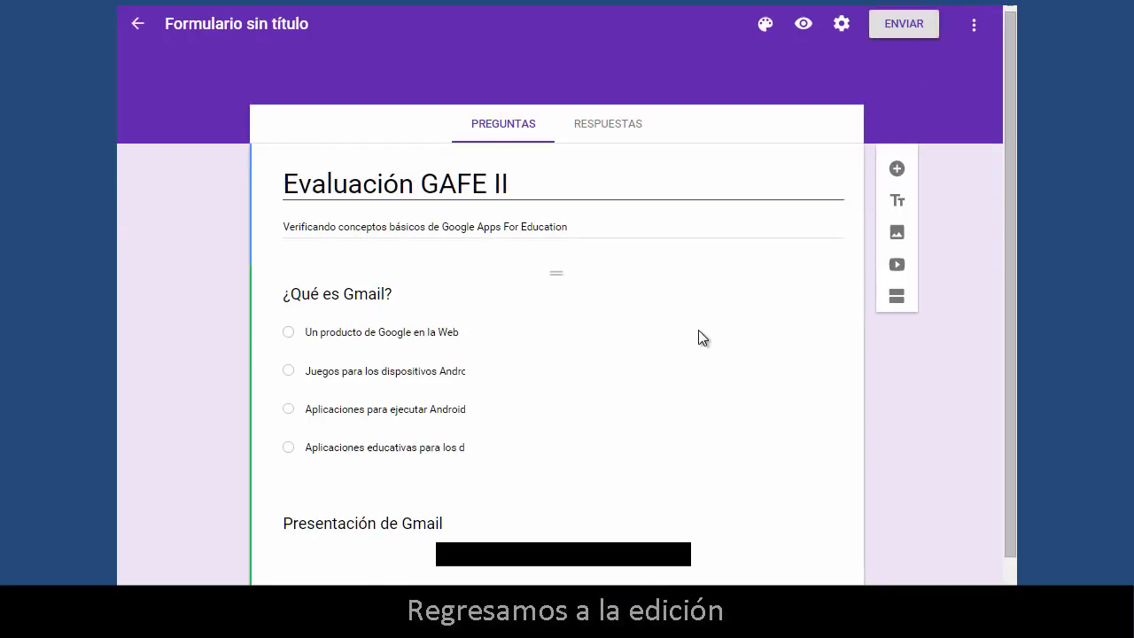
# Move the "Presentación de Gmail" video above the "¿Qué es Gmail?" question.
pyautogui.scroll(-2, 698, 336)
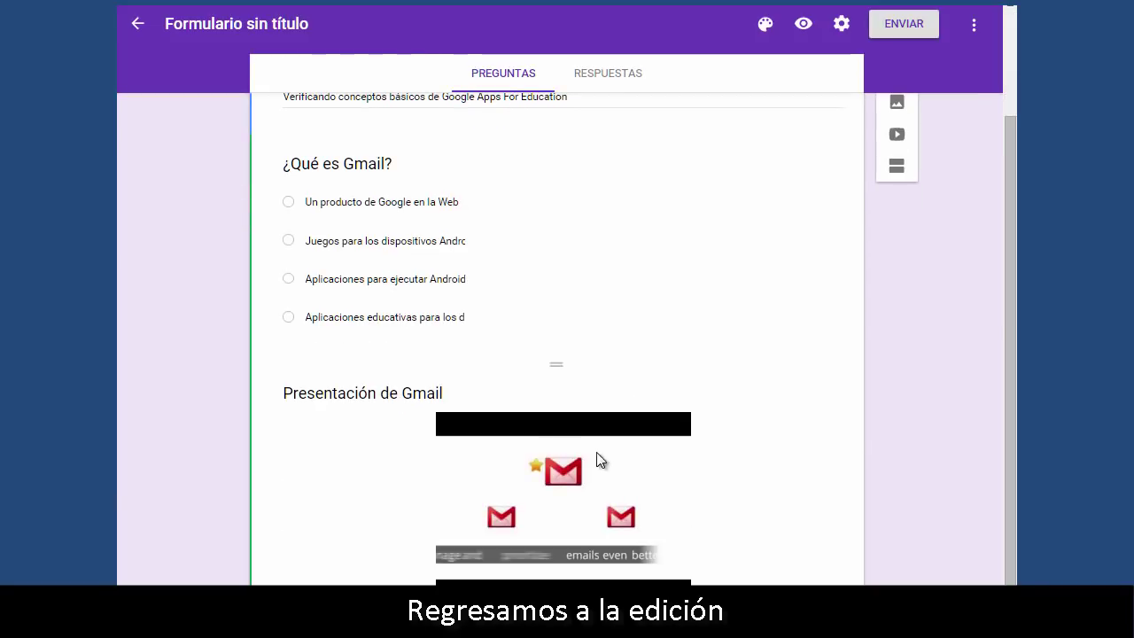
pyautogui.click(727, 488)
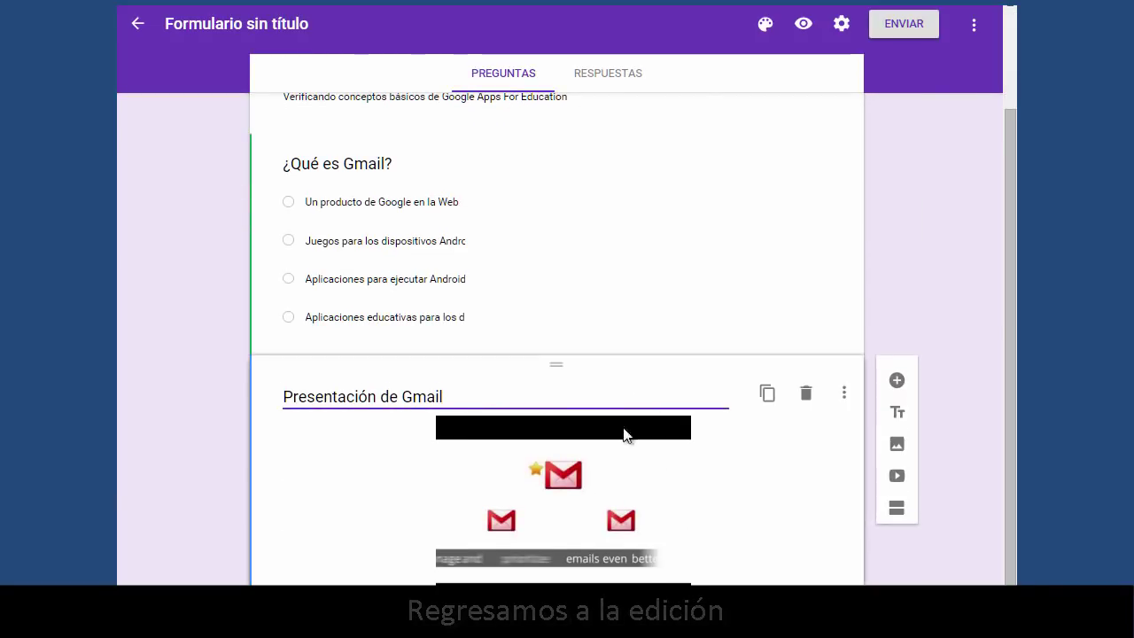
pyautogui.moveTo(554, 366); pyautogui.dragTo(560, 241)
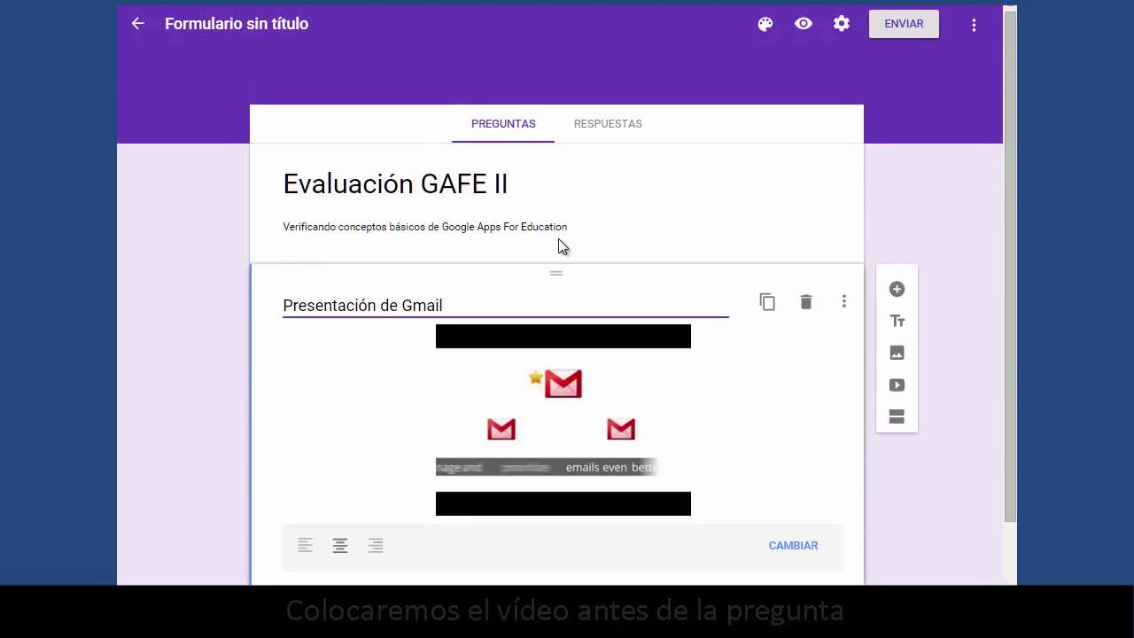
# Check the new order of video and question in the form preview, and return to editing.
pyautogui.scroll(-2, 671, 349)
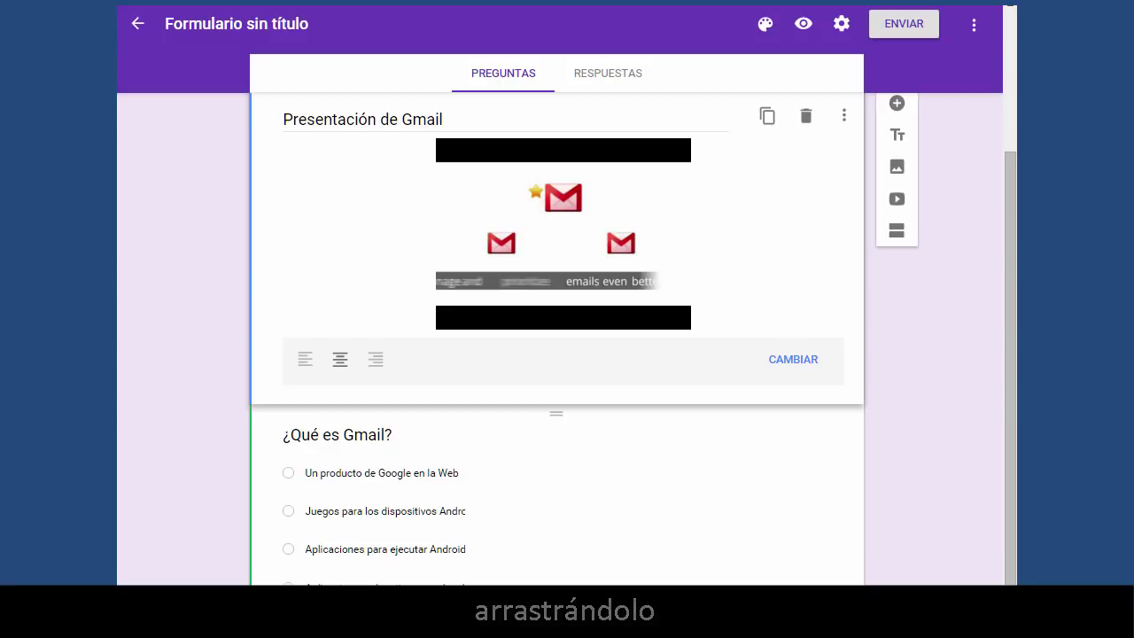
pyautogui.click(354, 434)
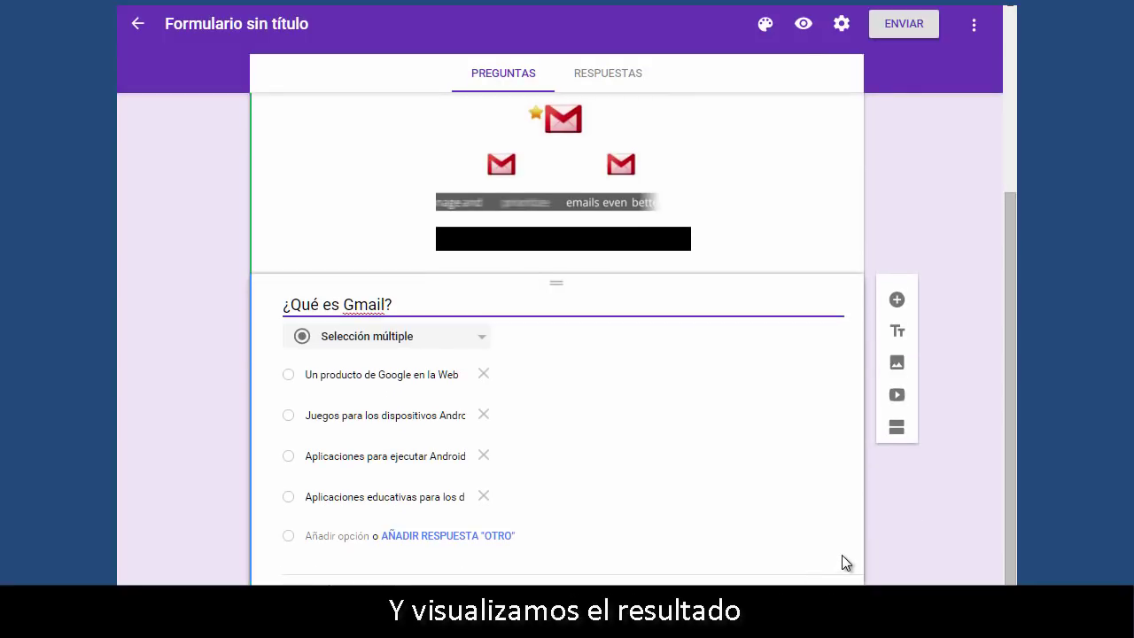
pyautogui.scroll(3, 844, 560)
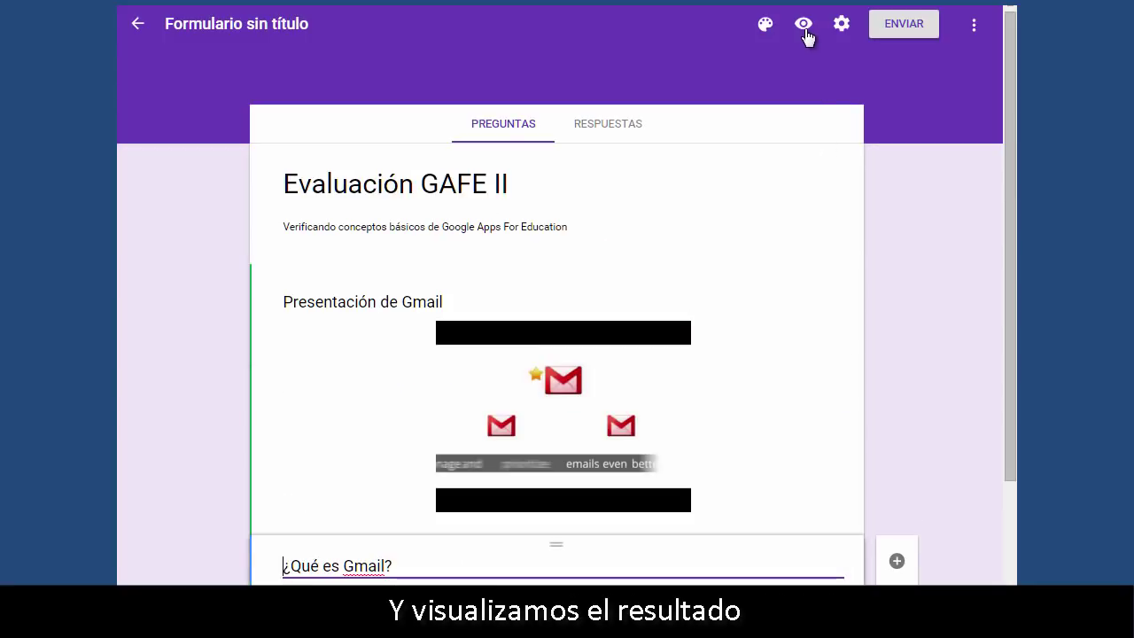
pyautogui.click(804, 26)
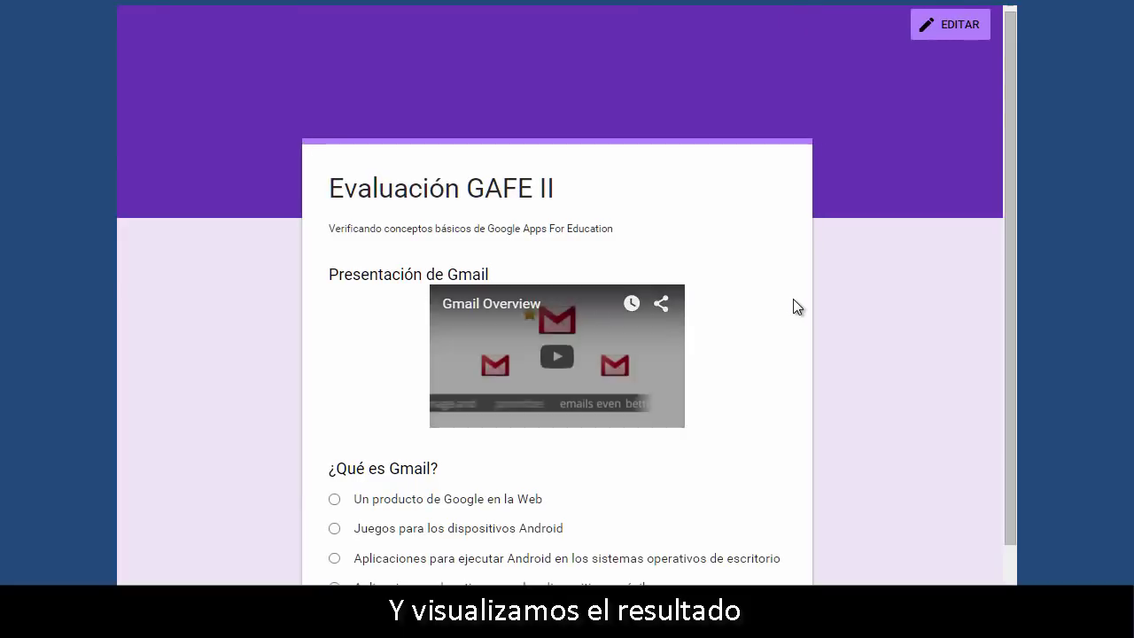
pyautogui.scroll(-2, 807, 326)
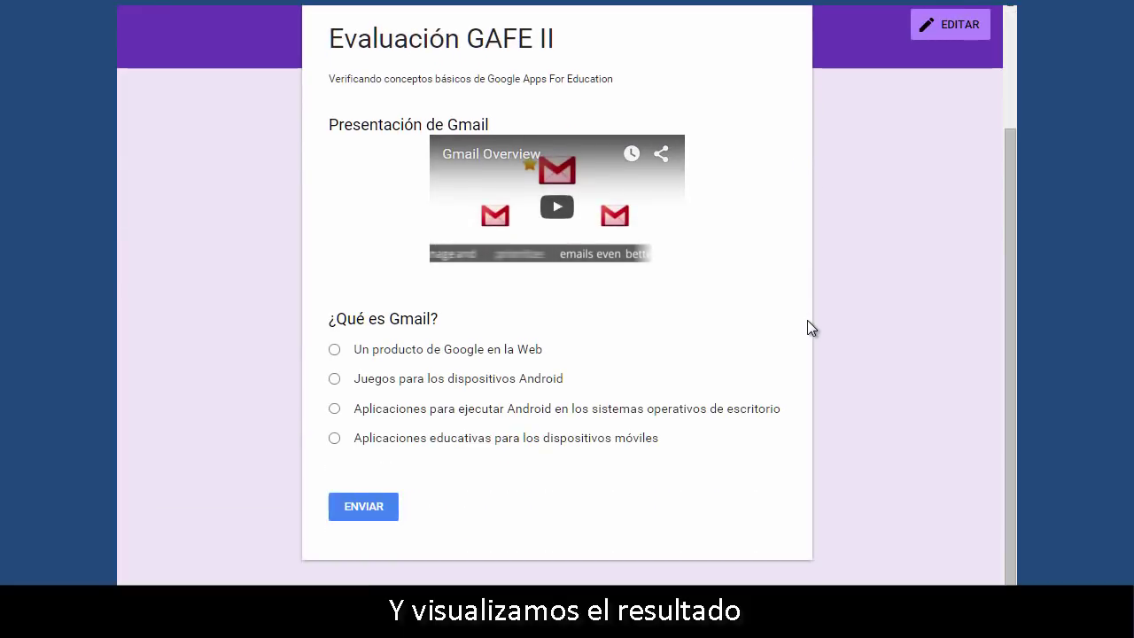
pyautogui.scroll(2, 807, 327)
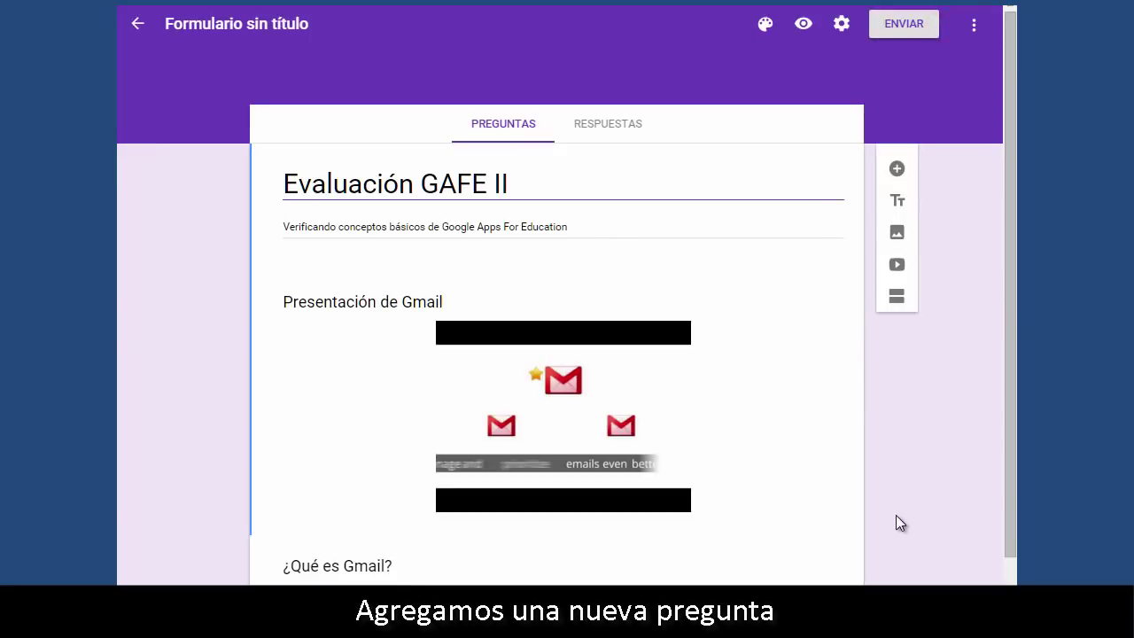
# Add a new multiple-choice question after "¿Qué es Gmail?" and title it "¿Qué es Google Drive?".
pyautogui.click(841, 540)
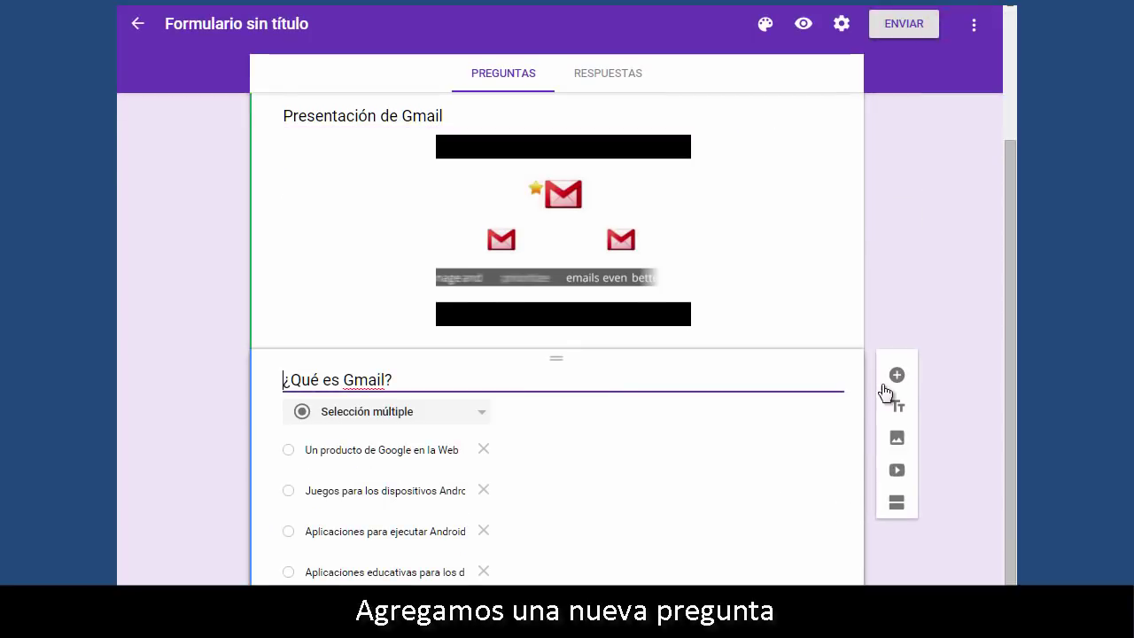
pyautogui.click(896, 375)
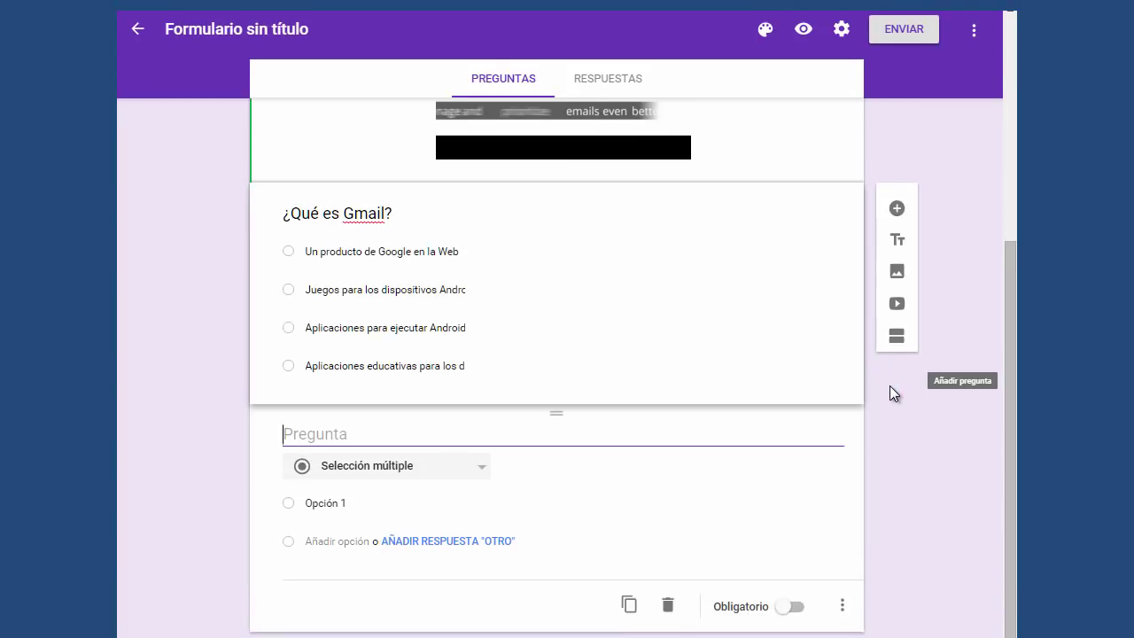
pyautogui.click(336, 435)
pyautogui.write('¿Qué es Google Drive?')
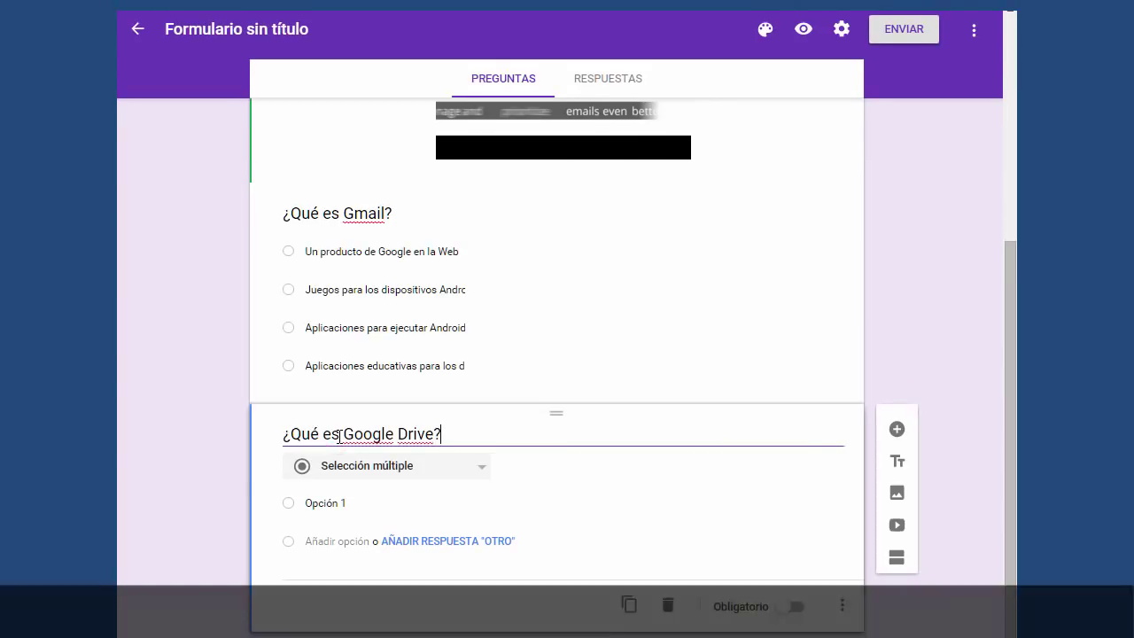
# Give the Google Drive question the options "Una tablet" and "Una laptop", and add a third option beginning "Una plataforma de creación y".
pyautogui.click(328, 502)
pyautogui.write('Una tablet')
pyautogui.click(324, 541)
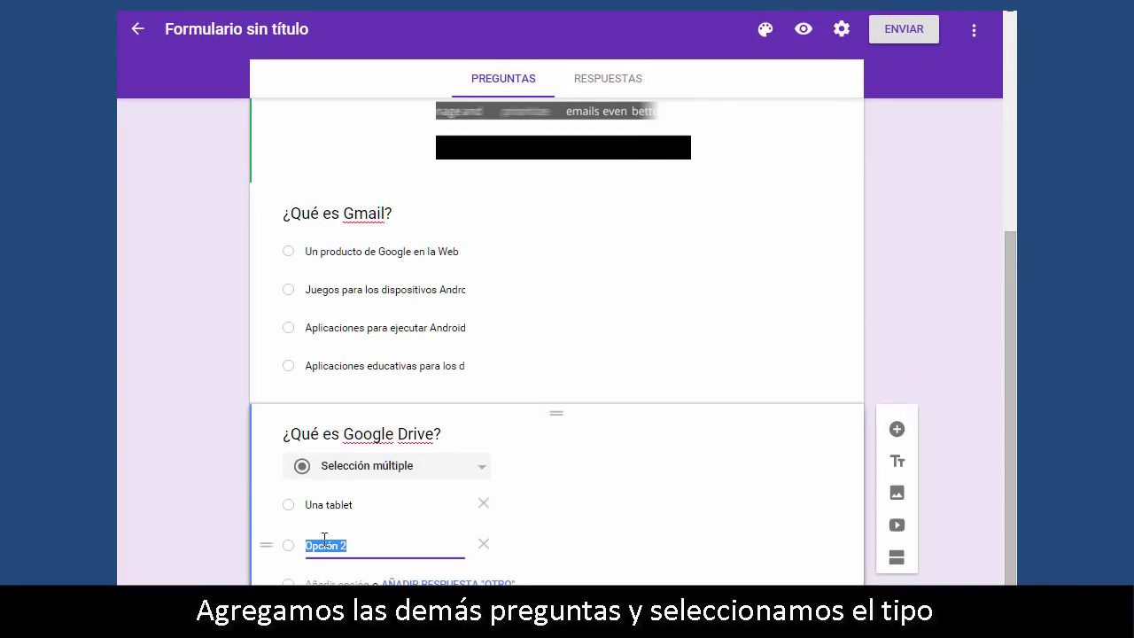
pyautogui.write('Una laptop')
pyautogui.click(330, 580)
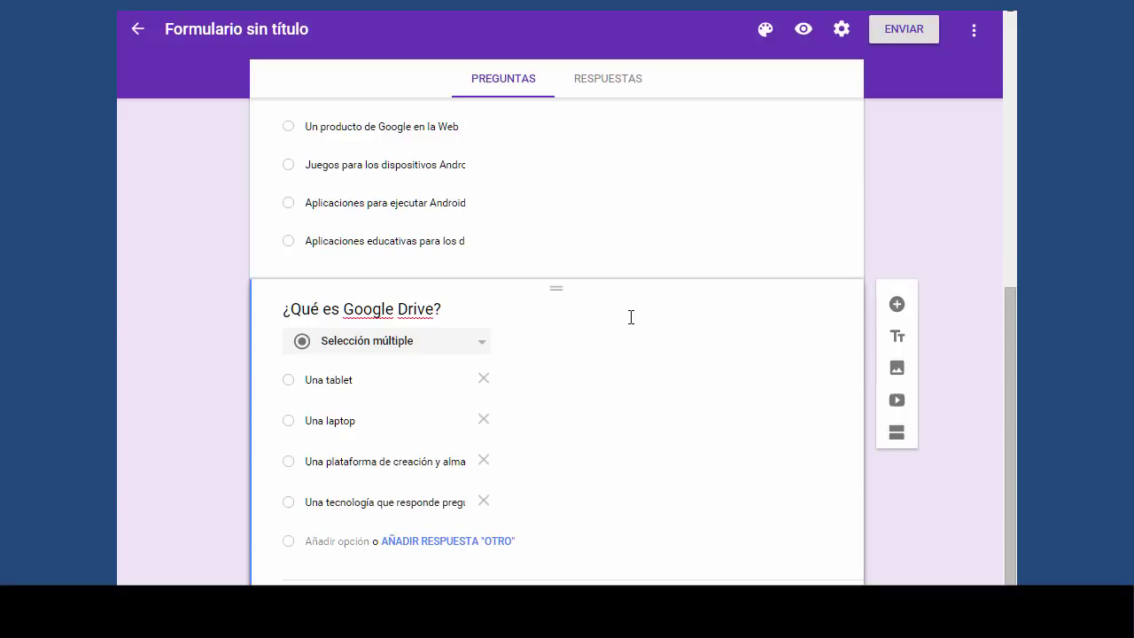
# Check the "¿Qué es Google Drive?" question and its four options in the form preview, and return to editing.
pyautogui.click(803, 29)
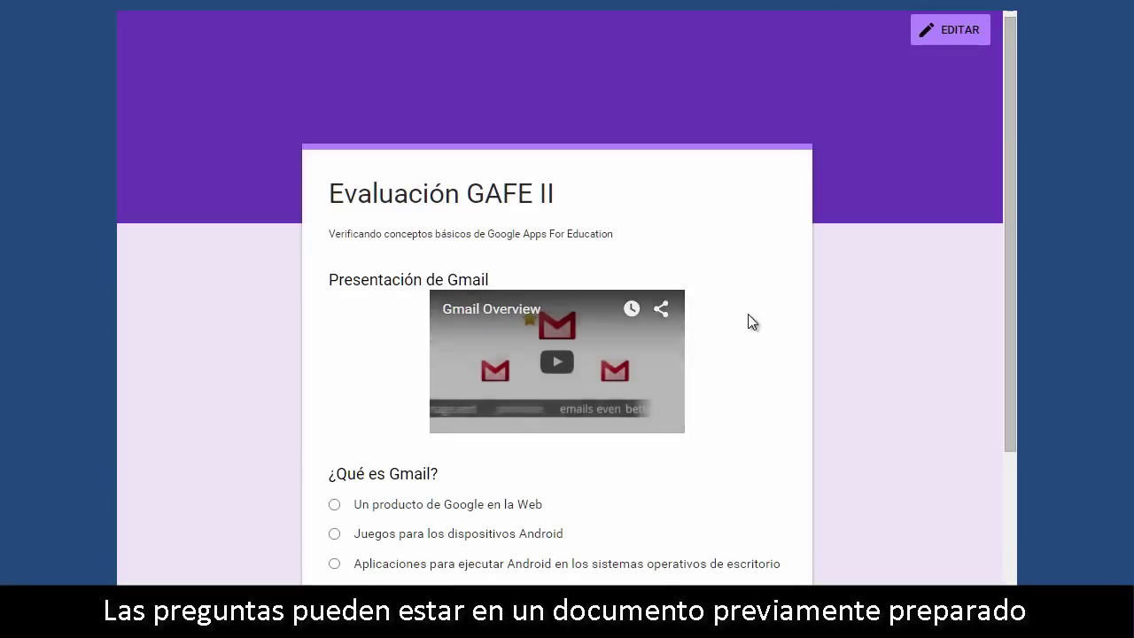
pyautogui.scroll(-1, 749, 321)
pyautogui.scroll(-2, 751, 321)
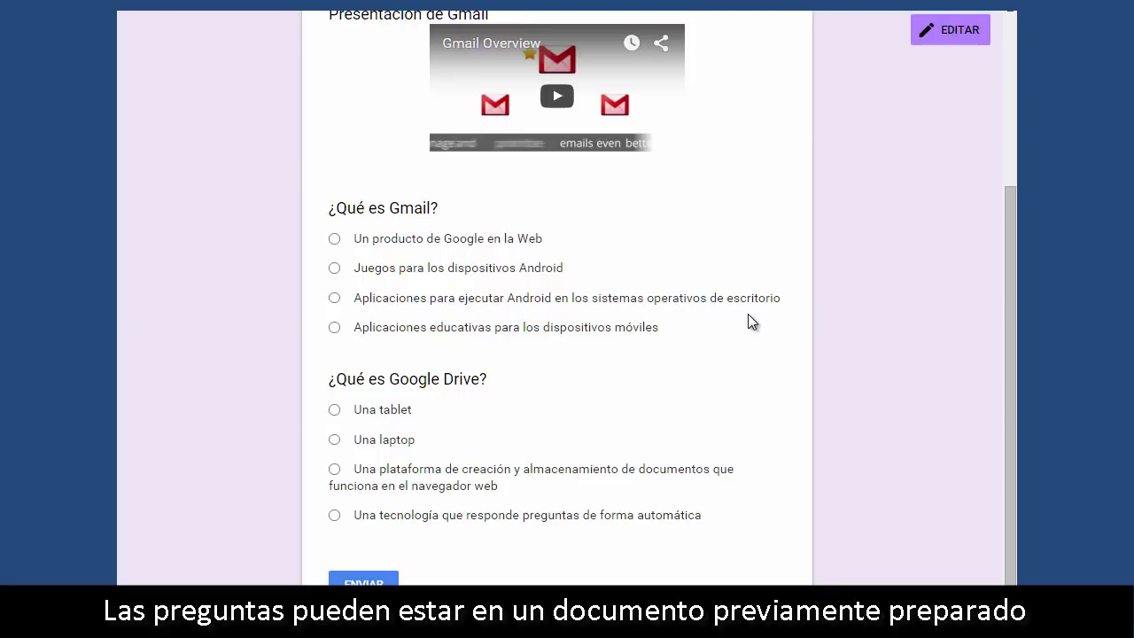
pyautogui.scroll(3, 748, 313)
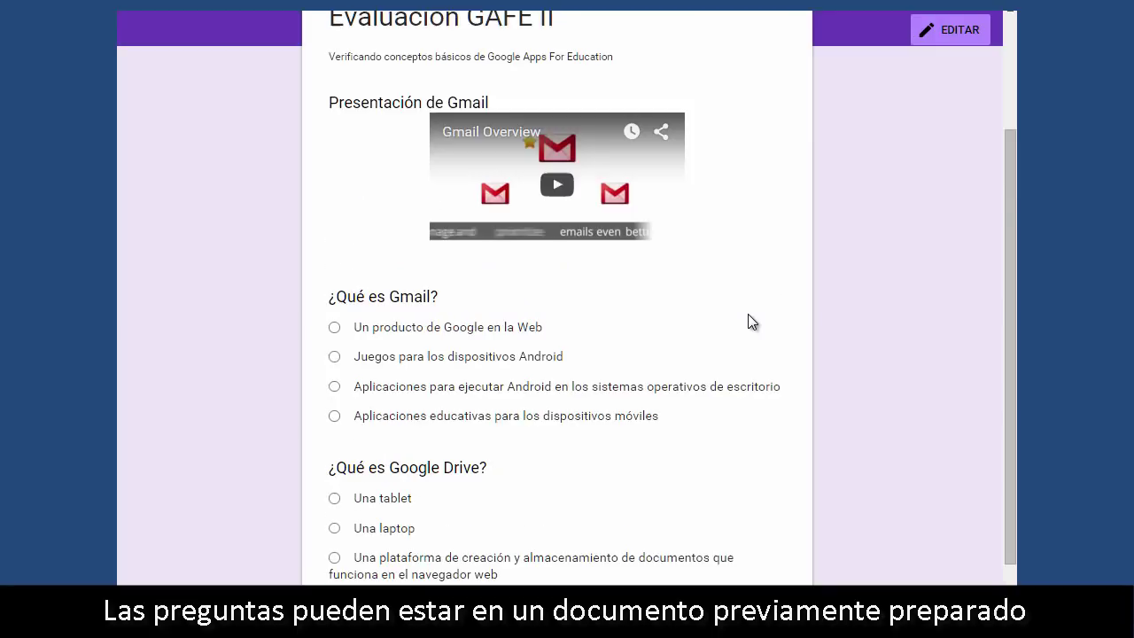
pyautogui.click(955, 34)
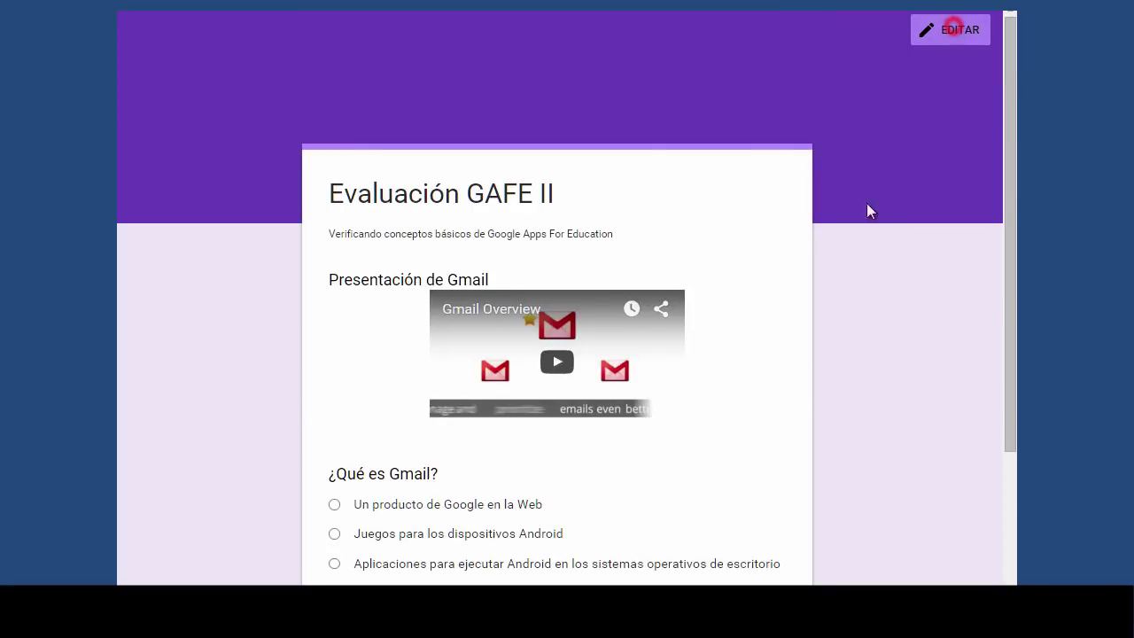
# Add a question below the last one, titled "¿Cuál es la mejor manera de convertir los archivos a los formatos de Documentos de Google en Google Drive?".
pyautogui.scroll(-4, 910, 395)
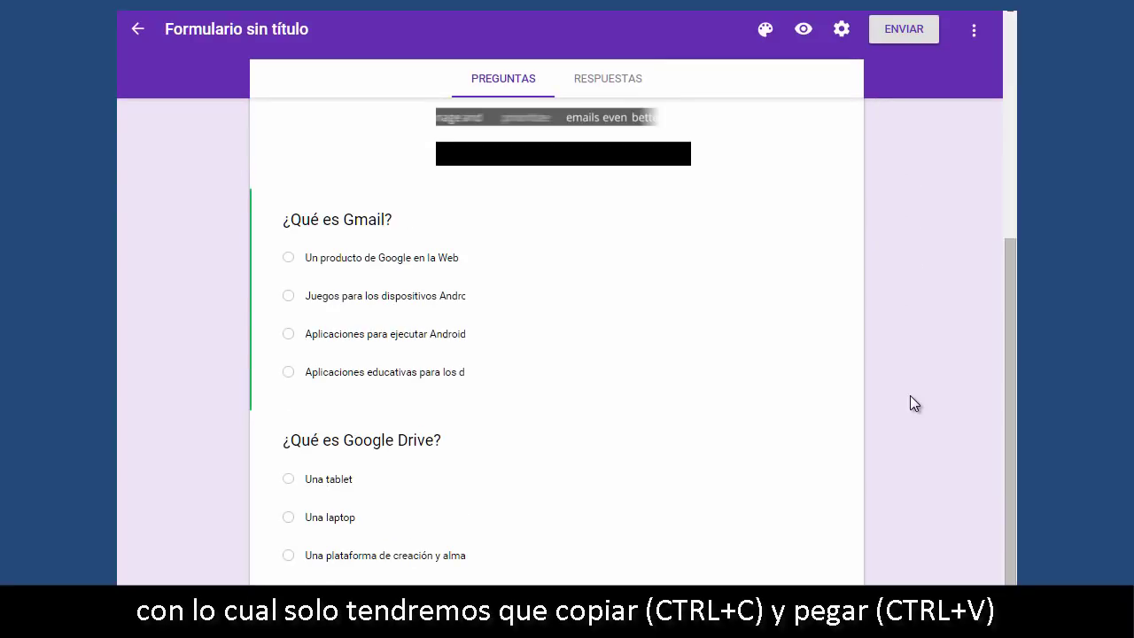
pyautogui.click(819, 538)
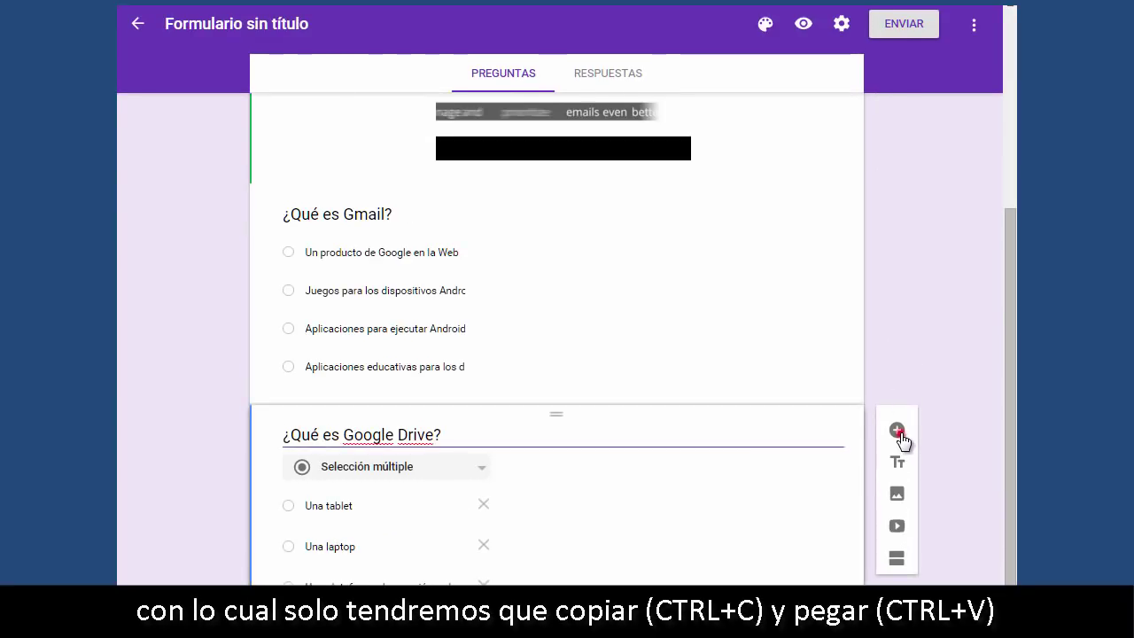
pyautogui.click(898, 431)
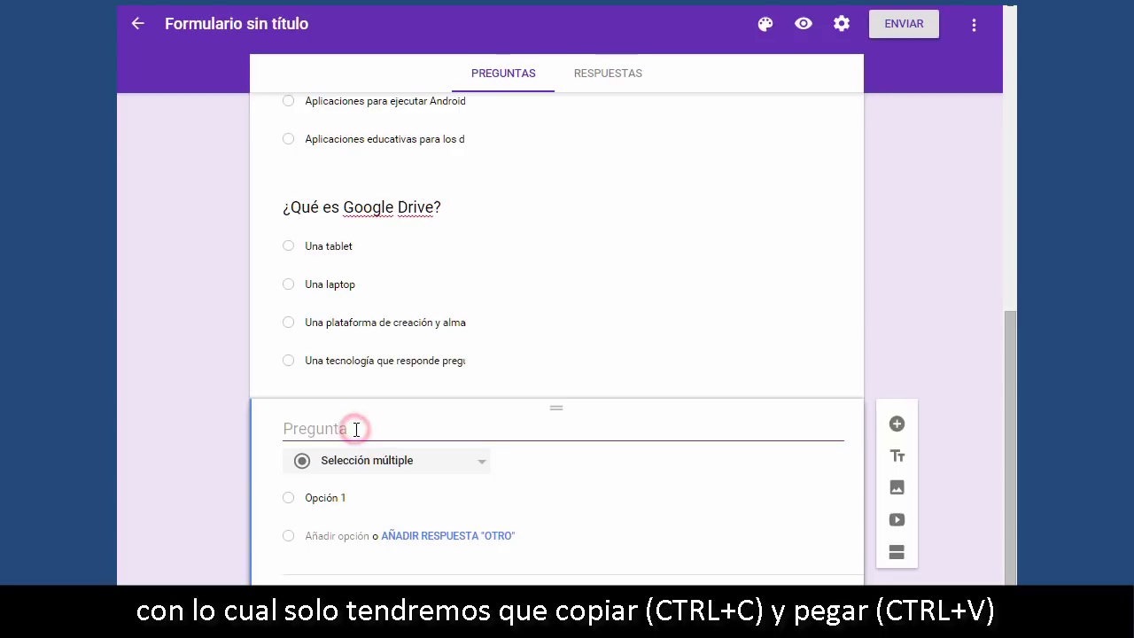
pyautogui.write('¿Cuál es la mejor manera de convertir los archivos a los formatos de Documentos de Google en Google Drive?')
# Give the file conversion question the options "Volver a ingresar los documentos en Google Drive" and "Usar un software de terceros".
pyautogui.click(316, 520)
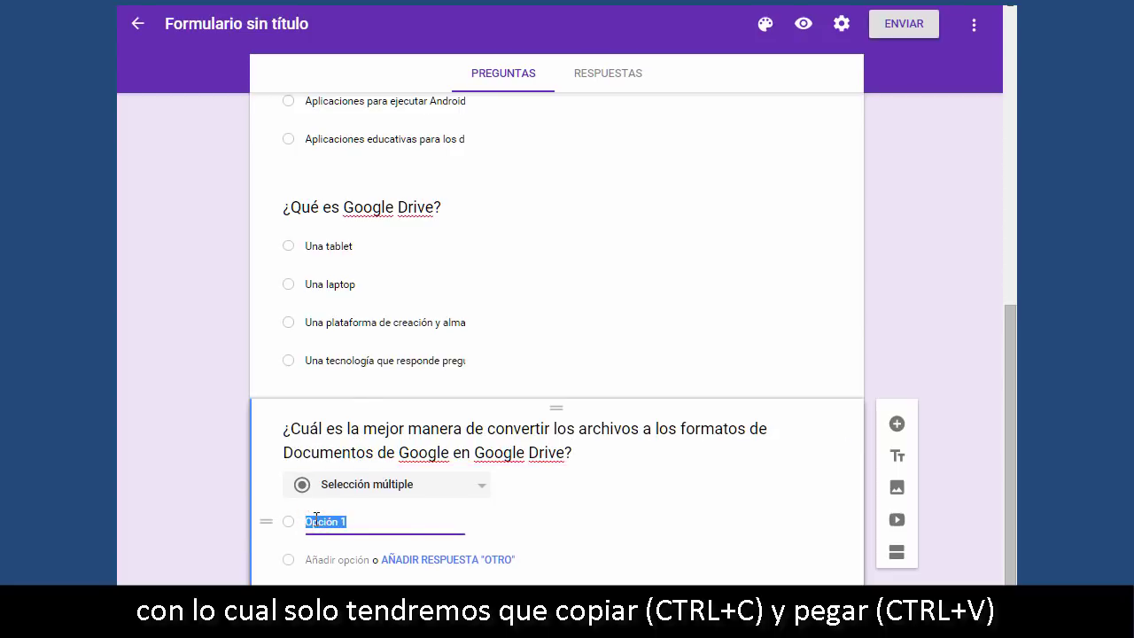
pyautogui.hotkey('ctrl', 'v')
pyautogui.click(321, 557)
pyautogui.write('Usar un software de terceros')
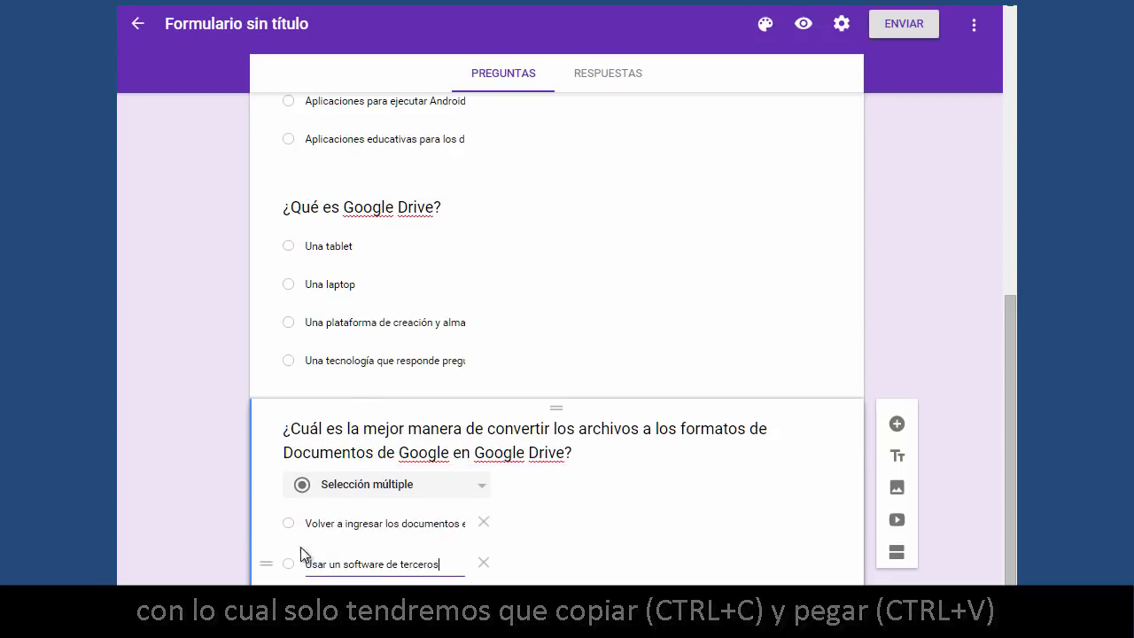
# Add the options "Hacer clic en Nuevo > subir archivo en Google Drive" and "Hacer clic en subir archivo > Convertir ahora > Crear archivo nuevo en Google Drive".
pyautogui.click(330, 604)
pyautogui.write('Hacer clic en Nuevo > subir archivo')
pyautogui.scroll(-1, 331, 603)
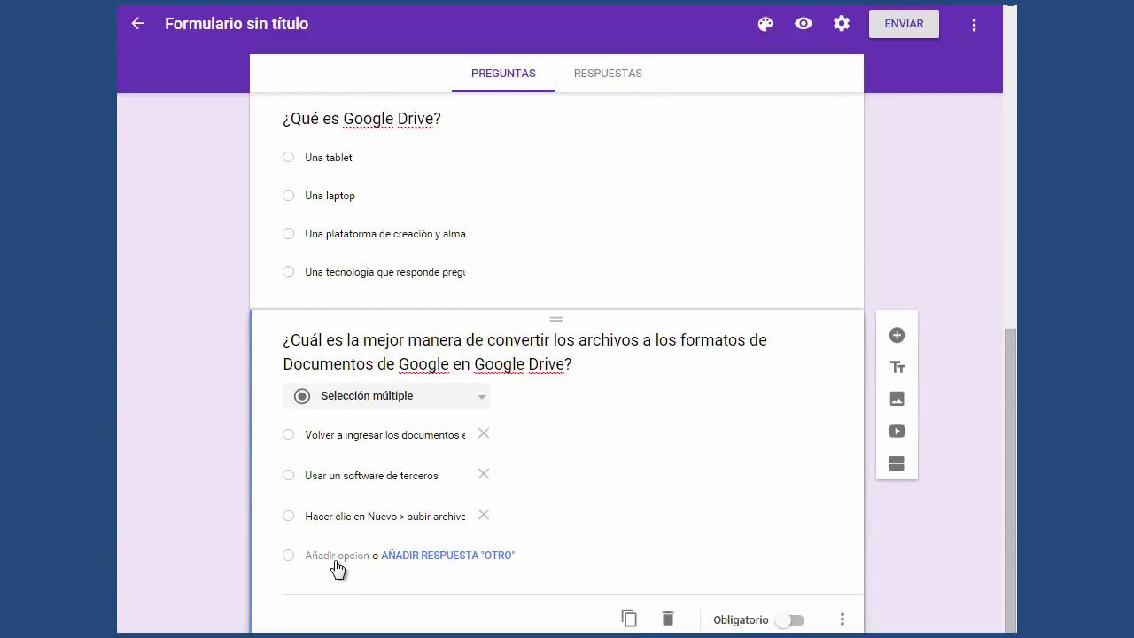
pyautogui.click(333, 558)
pyautogui.hotkey('ctrl', 'v')
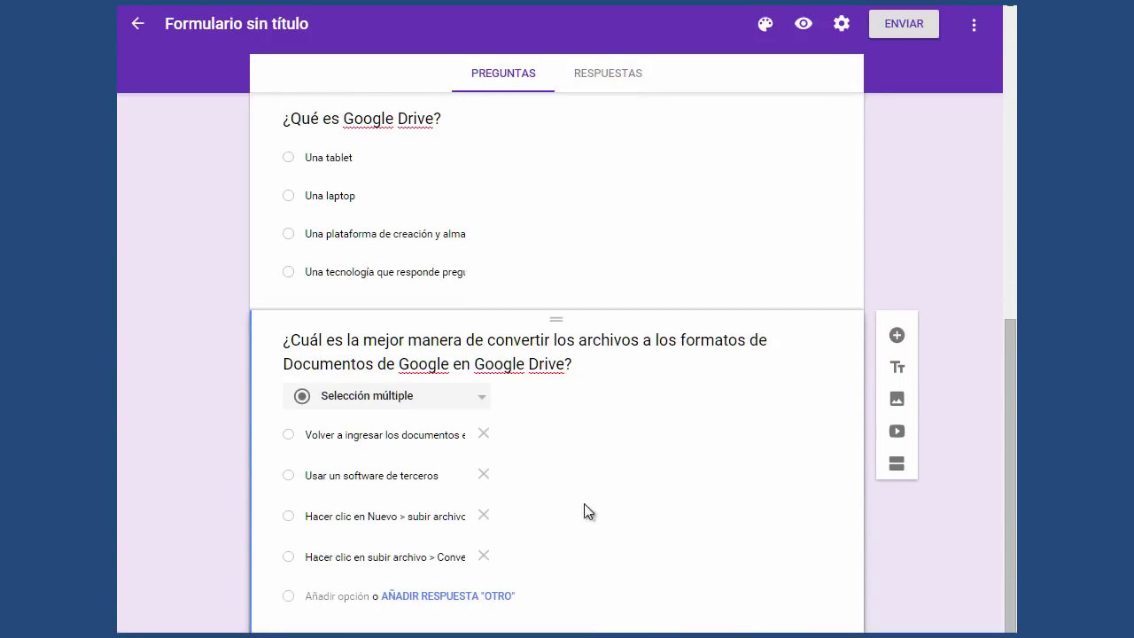
# Add a new question after the file conversion one, titled "¿Cuál es la ventaja de usar Google Drive en el aula?".
pyautogui.click(897, 337)
pyautogui.click(387, 423)
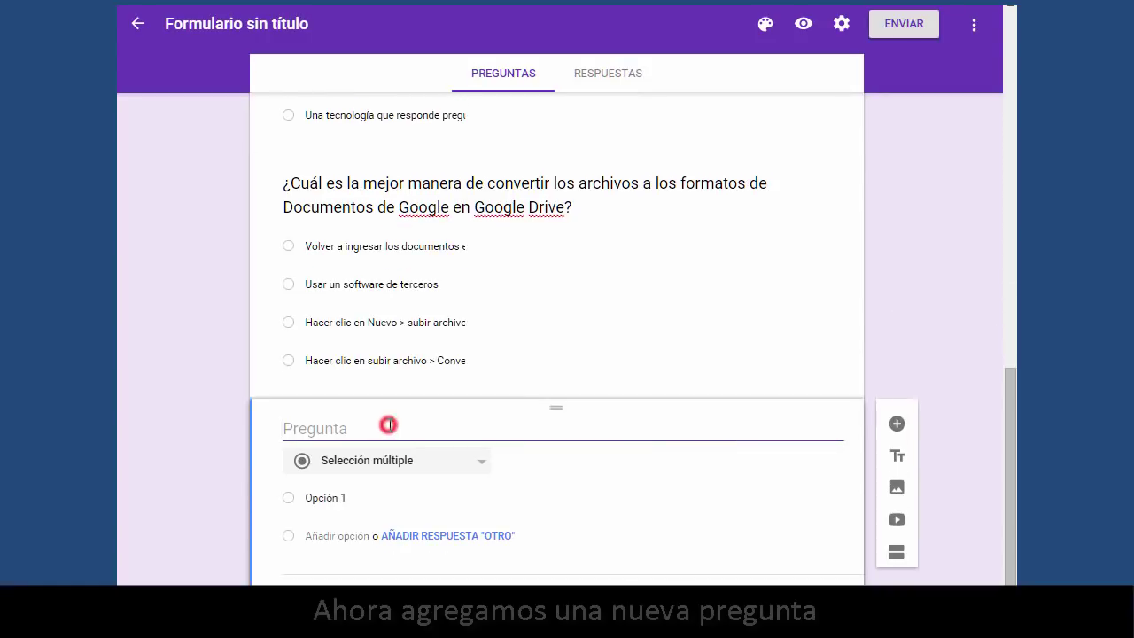
pyautogui.write('¿Cuál es la ventaja de usar Google Drive en el aula?')
# Give the classroom question the options "Fácil colaboración con alumnos y profesores" and "Almacenamiento en la nube con acceso a los documentos desde cualquier lugar".
pyautogui.click(322, 500)
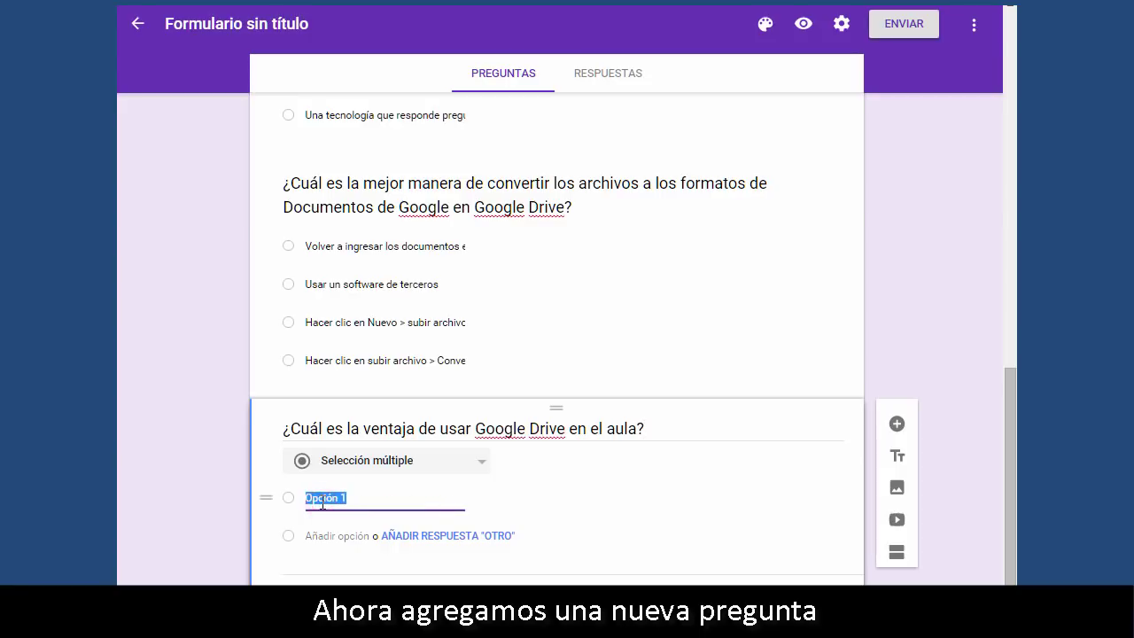
pyautogui.hotkey('ctrl', 'v')
pyautogui.click(337, 536)
pyautogui.hotkey('ctrl', 'v')
# Add the third and fourth options "Ahorro de papel" and "Integración con otras aplicaciones" to the classroom question.
pyautogui.click(326, 578)
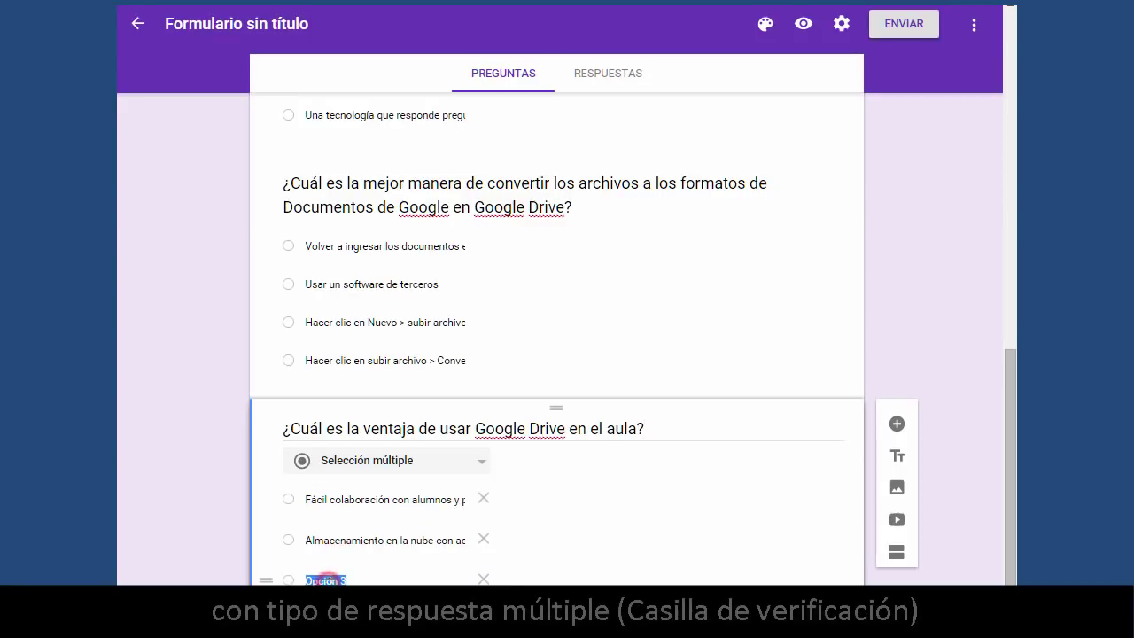
pyautogui.write('Ahorro de papel')
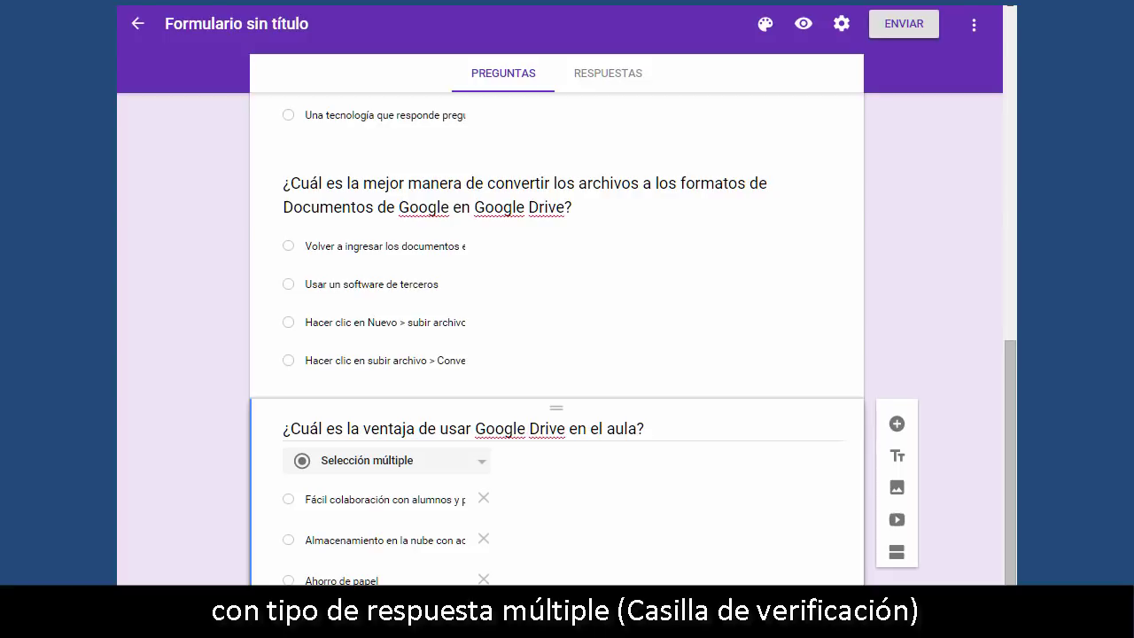
pyautogui.press('Return')
pyautogui.write('Integración con otras aplicaciones')
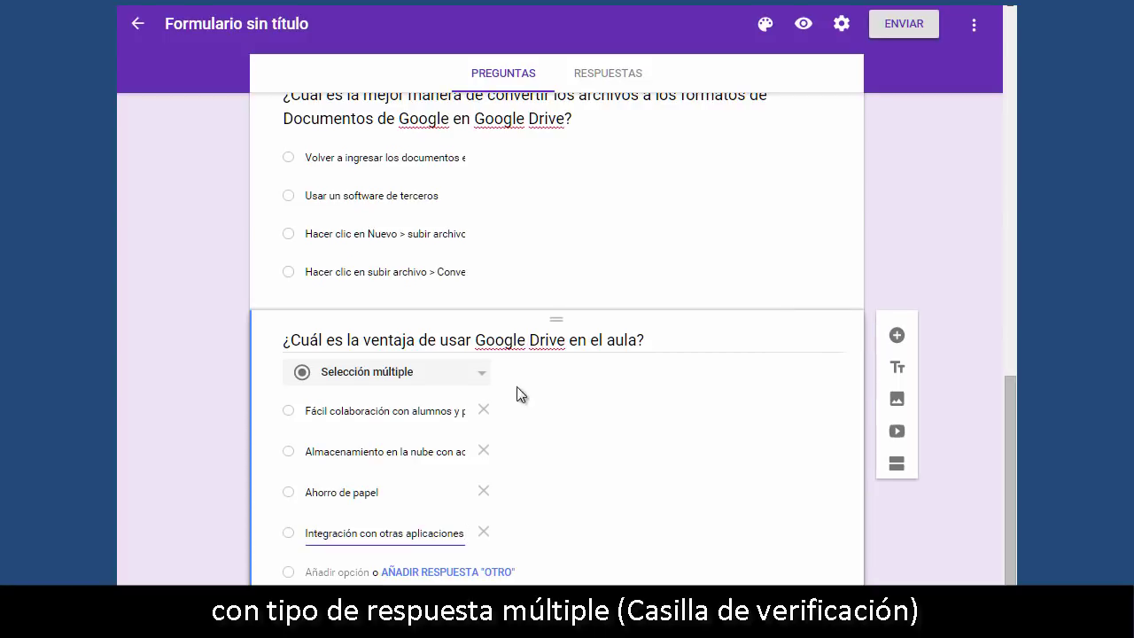
# Make the classroom question a Casillas de verificación type and add the help text "Seleccione todas las que considere correctas. Puede haber más de una.".
pyautogui.click(484, 377)
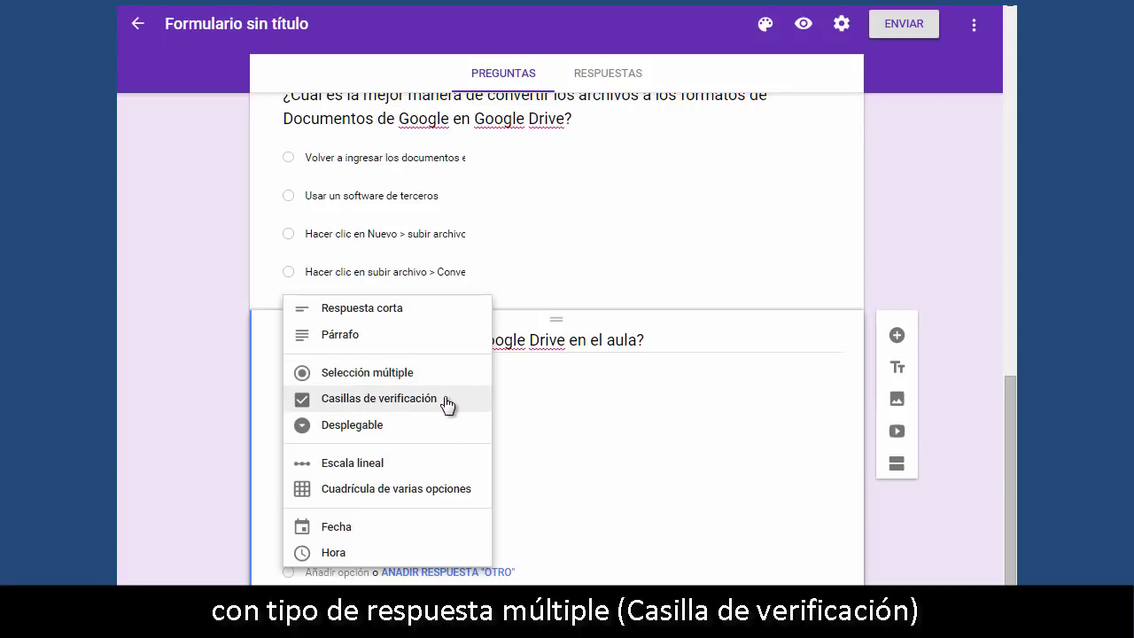
pyautogui.click(444, 398)
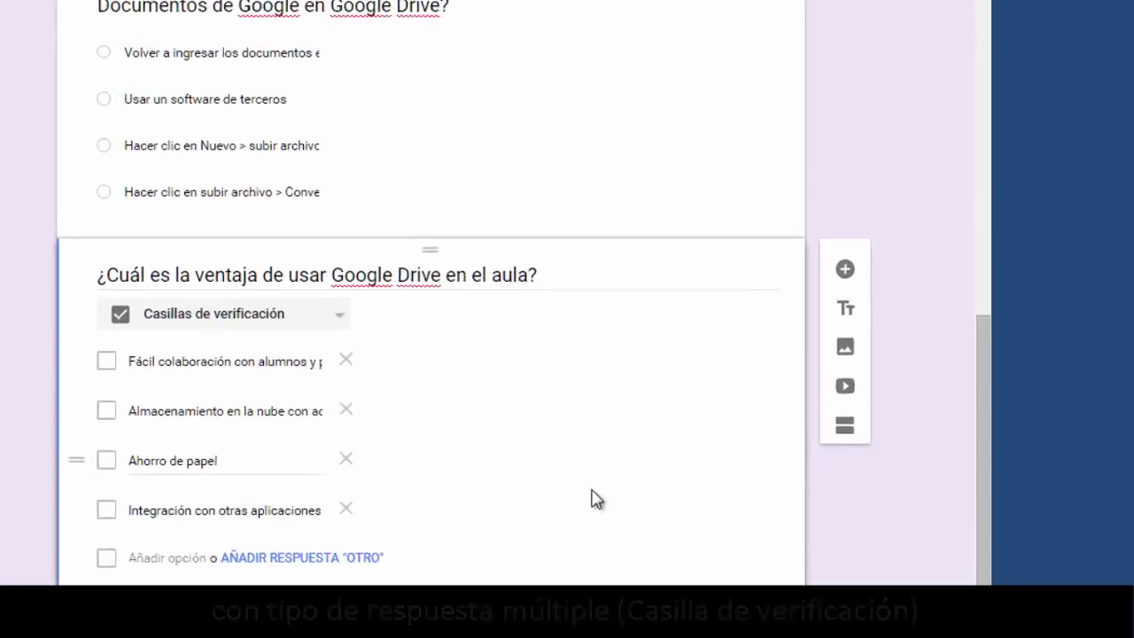
pyautogui.click(692, 631)
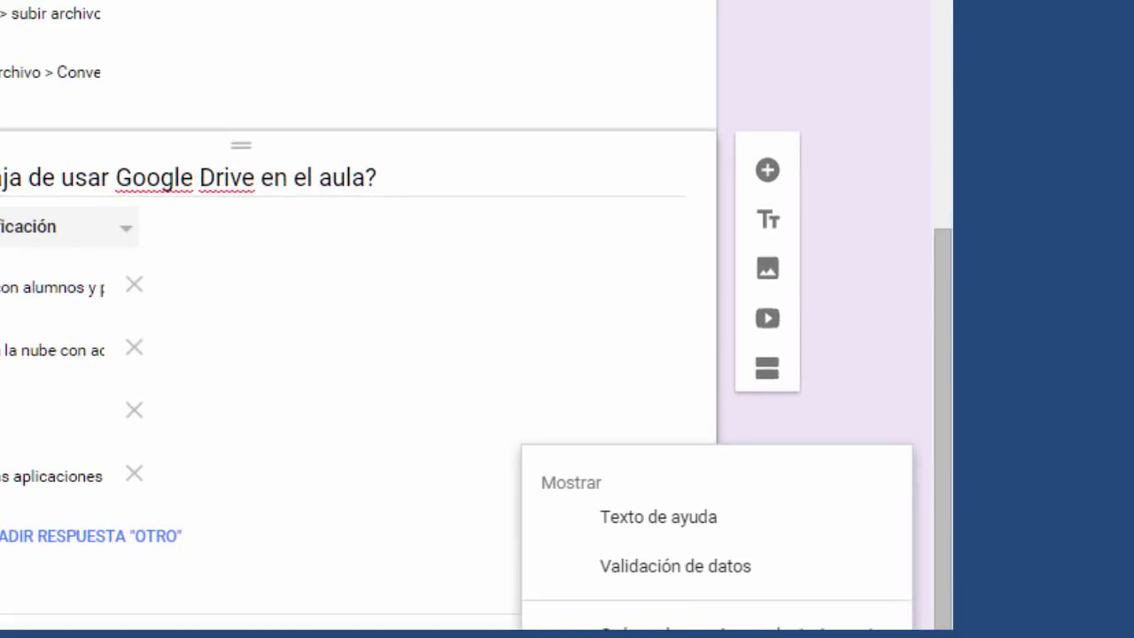
pyautogui.click(665, 517)
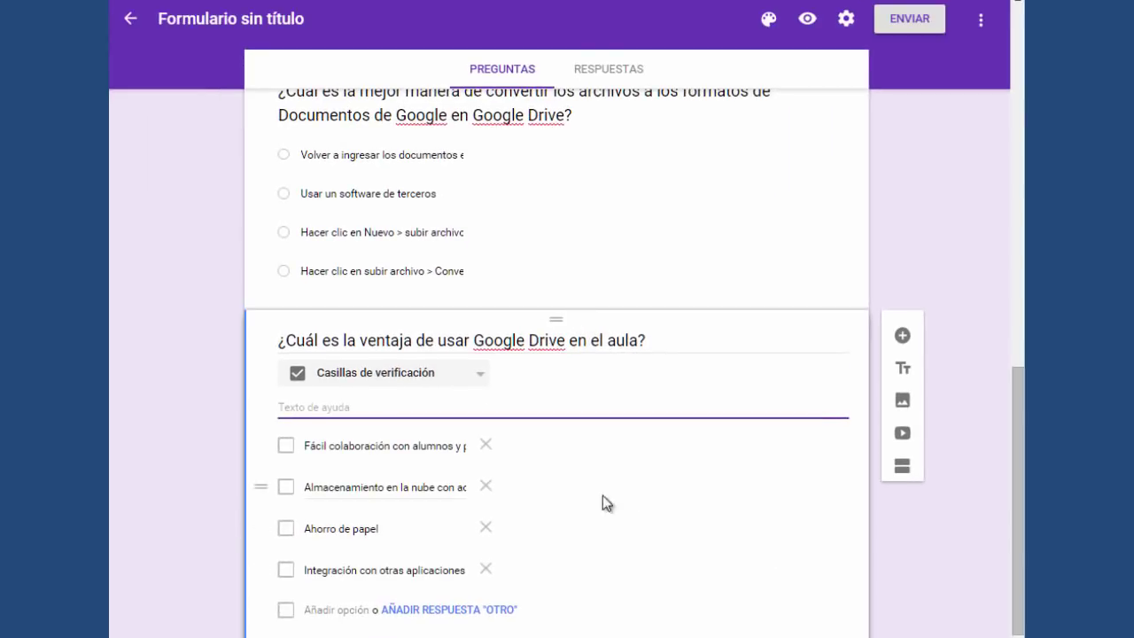
pyautogui.click(556, 404)
pyautogui.write('Seleccione todas las que considere correctas. Puede haber m')
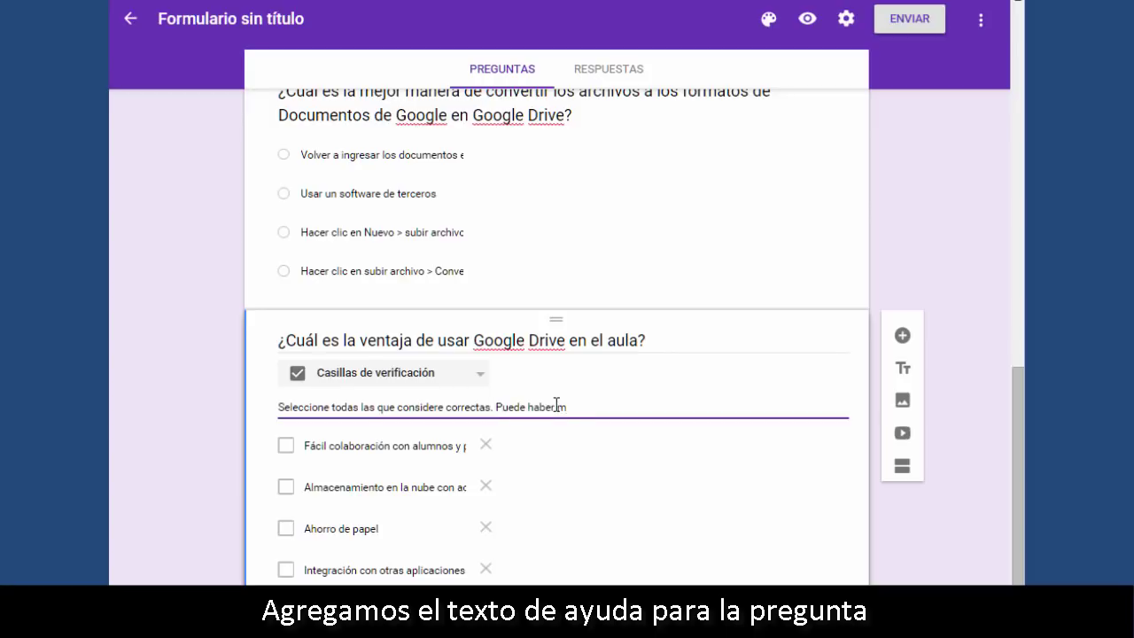
pyautogui.write('una.')
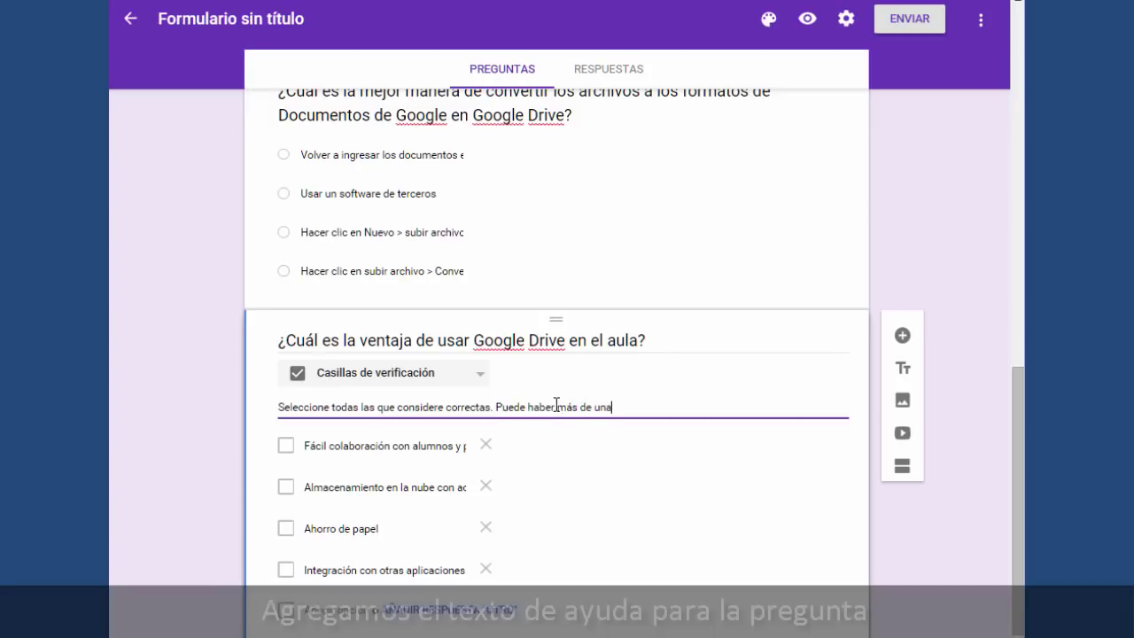
# Add a question titled "Las Hojas de cálculo de Google se pueden utilizar para todas las siguientes operaciones, excepto:" with "Recopilar evaluaciones" as first option.
pyautogui.click(902, 335)
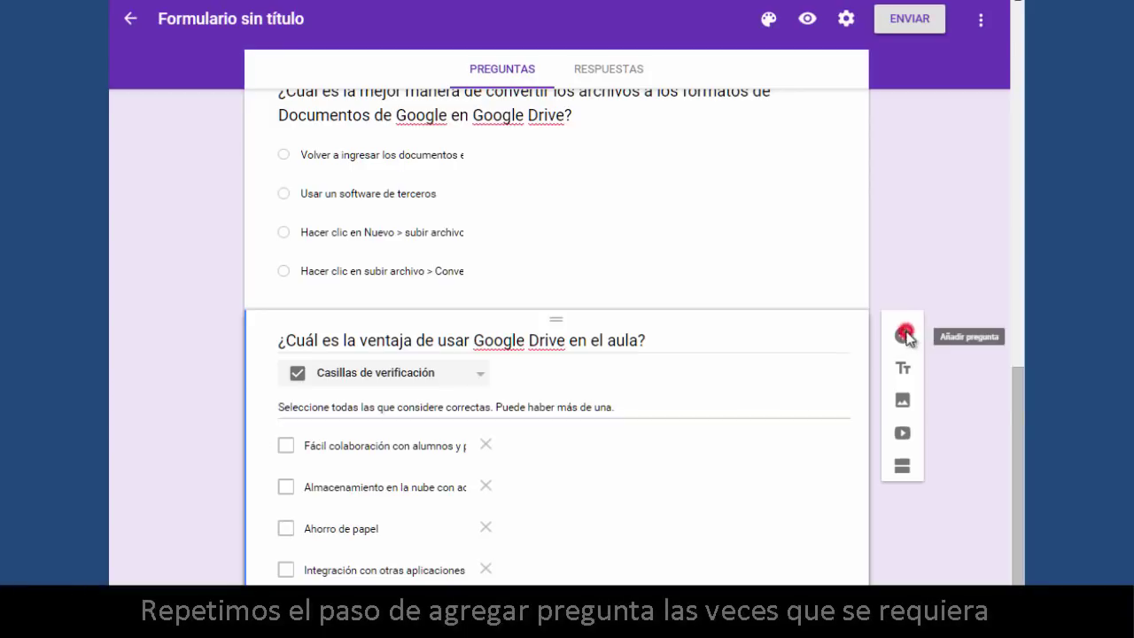
pyautogui.write('Las Hojas de cálculo de Google se pueden utilizar para todas las siguientes operaciones, excepto:')
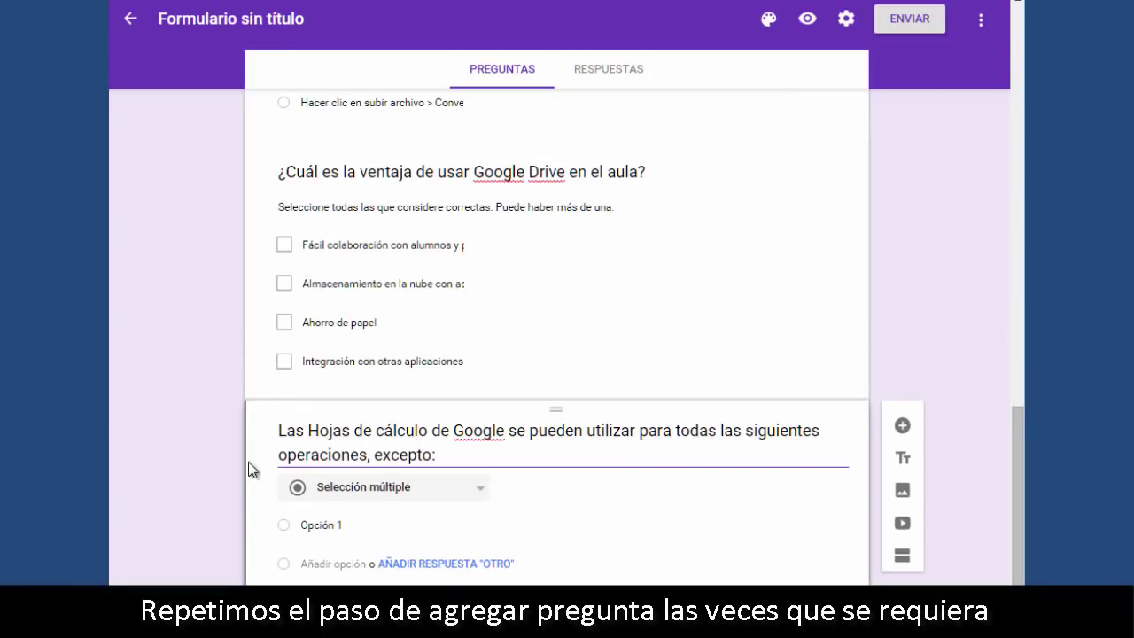
pyautogui.click(314, 526)
pyautogui.write('Recopilar evaluaciones')
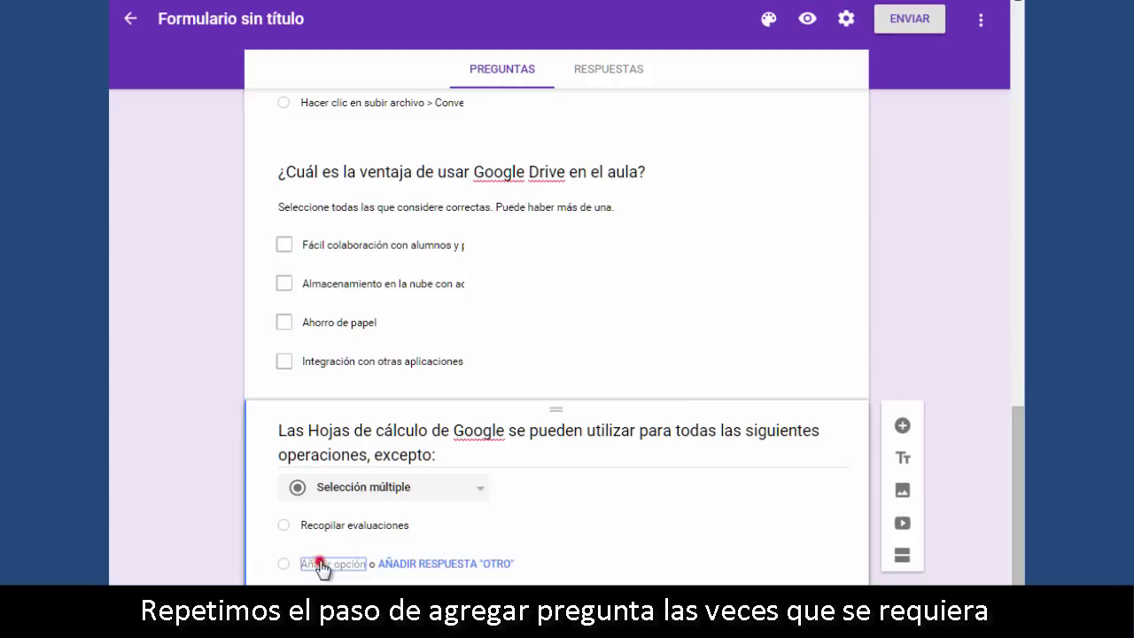
# Add the options "Representar la asistencia en un gráfico", "Llevar un registro de la conducta de los alumnos" and "Animar objetos" to the spreadsheet question.
pyautogui.click(320, 564)
pyautogui.hotkey('ctrl', 'v')
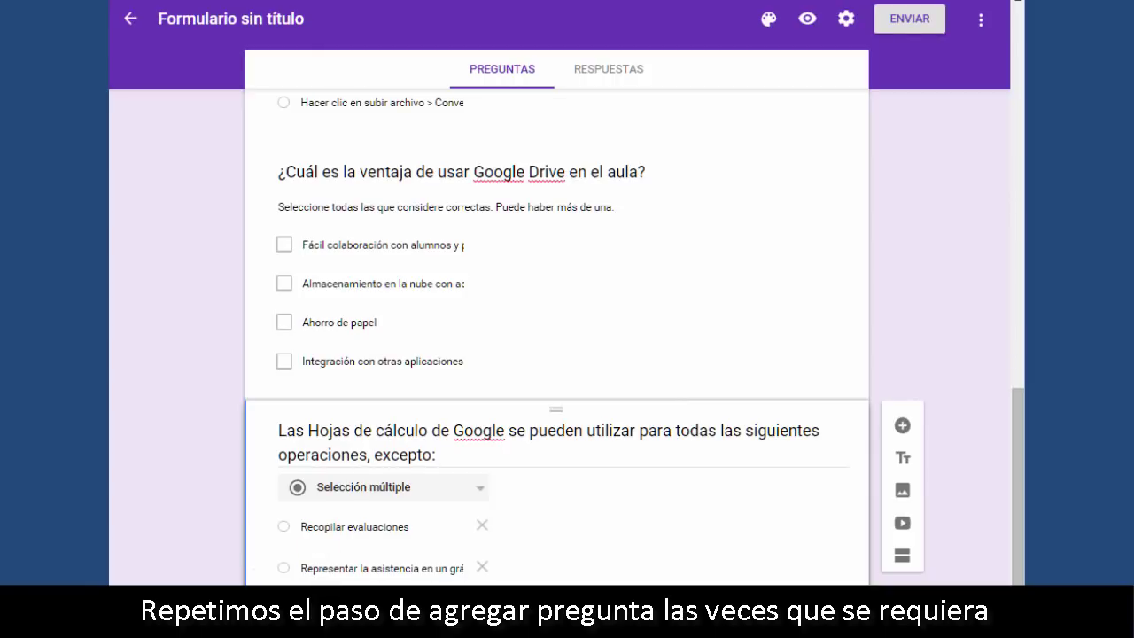
pyautogui.scroll(-1, 339, 567)
pyautogui.click(339, 564)
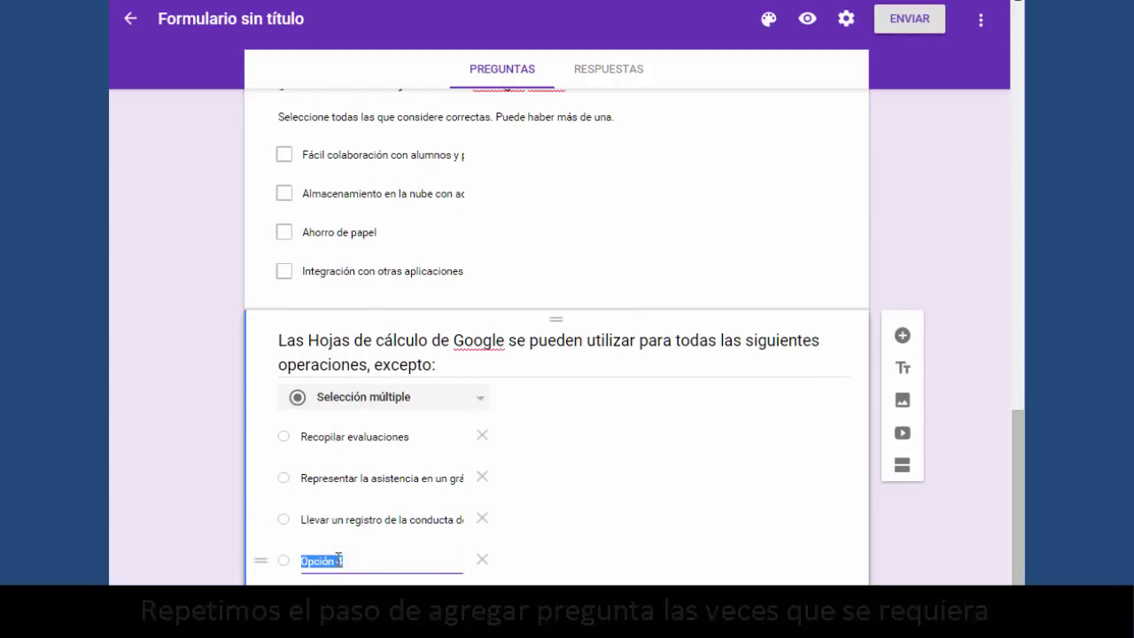
pyautogui.write('Animar objetos')
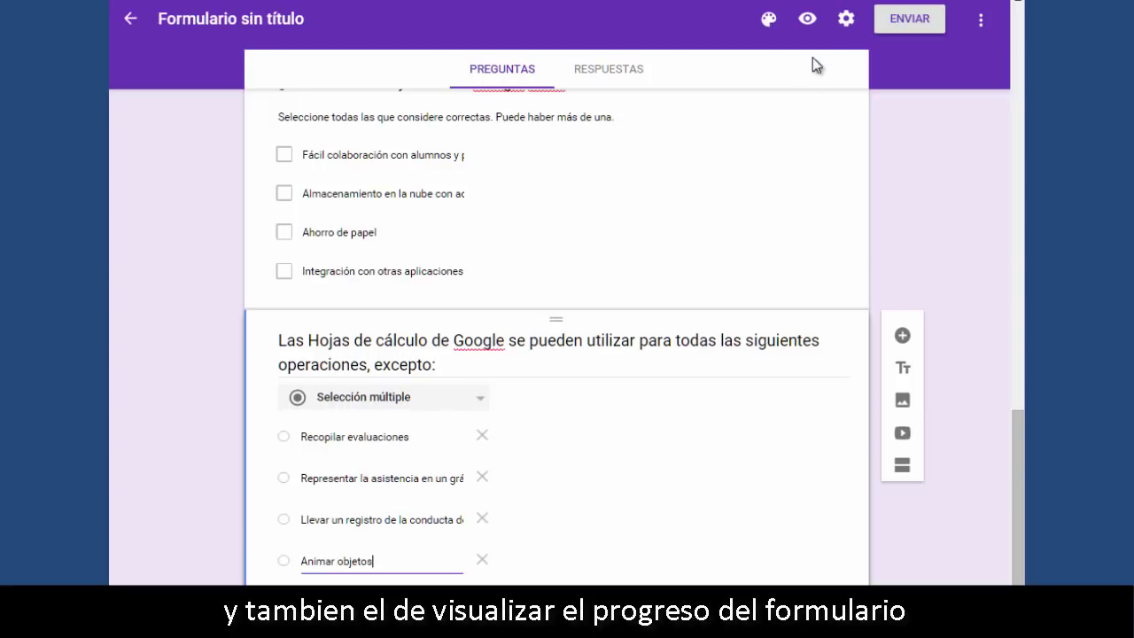
# Review the whole form in the preview, from the Gmail video to the spreadsheet question, and return to editing.
pyautogui.click(810, 21)
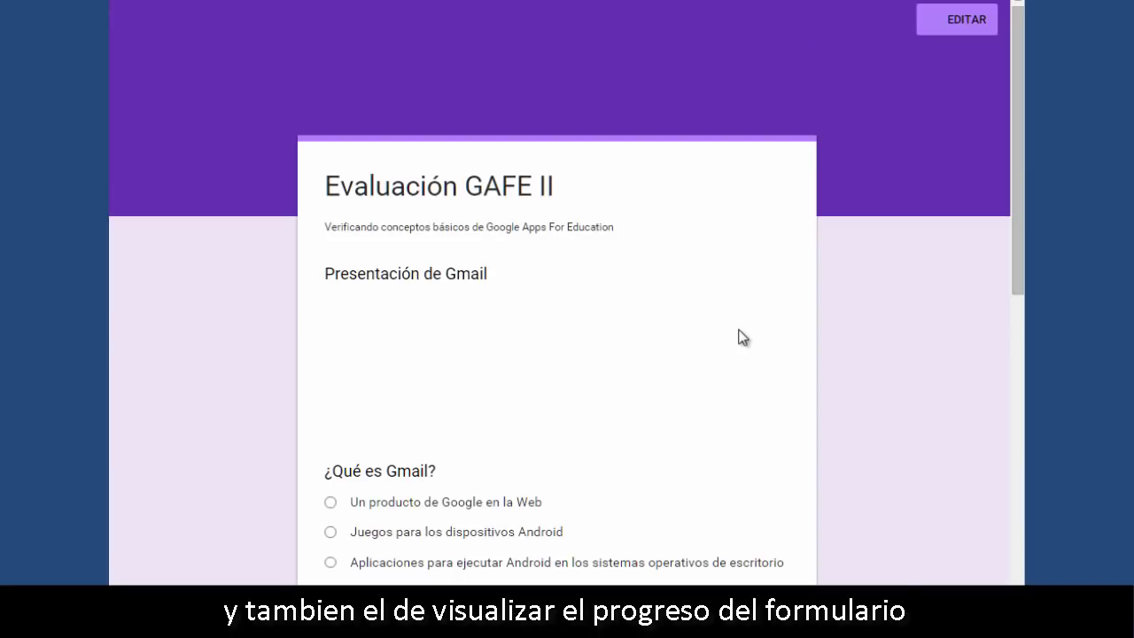
pyautogui.scroll(-2, 740, 339)
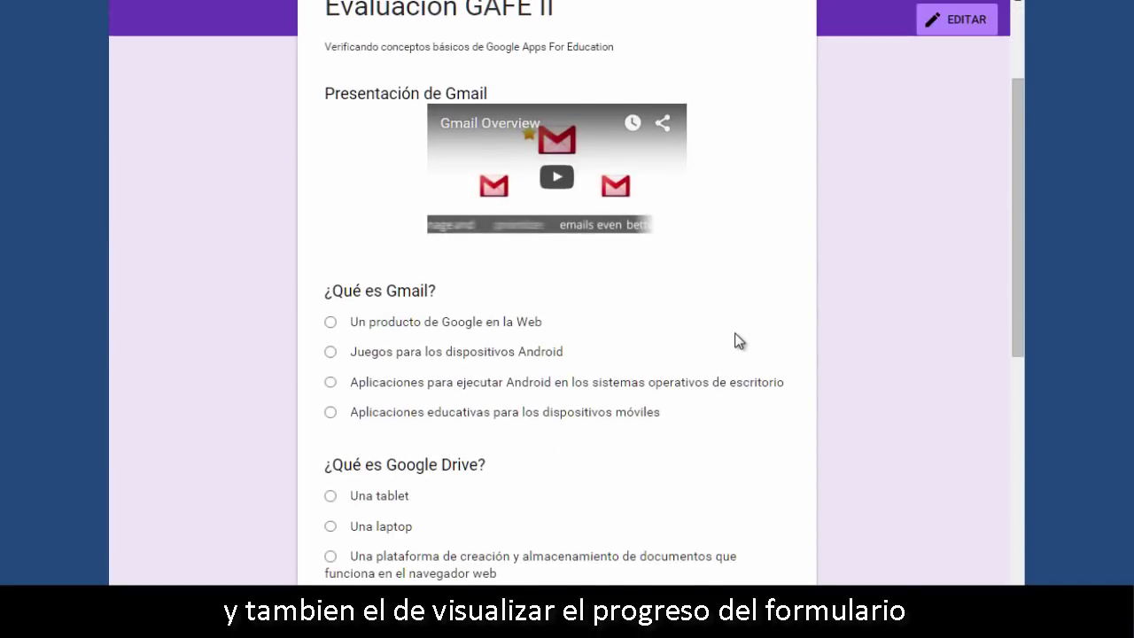
pyautogui.scroll(-5, 741, 340)
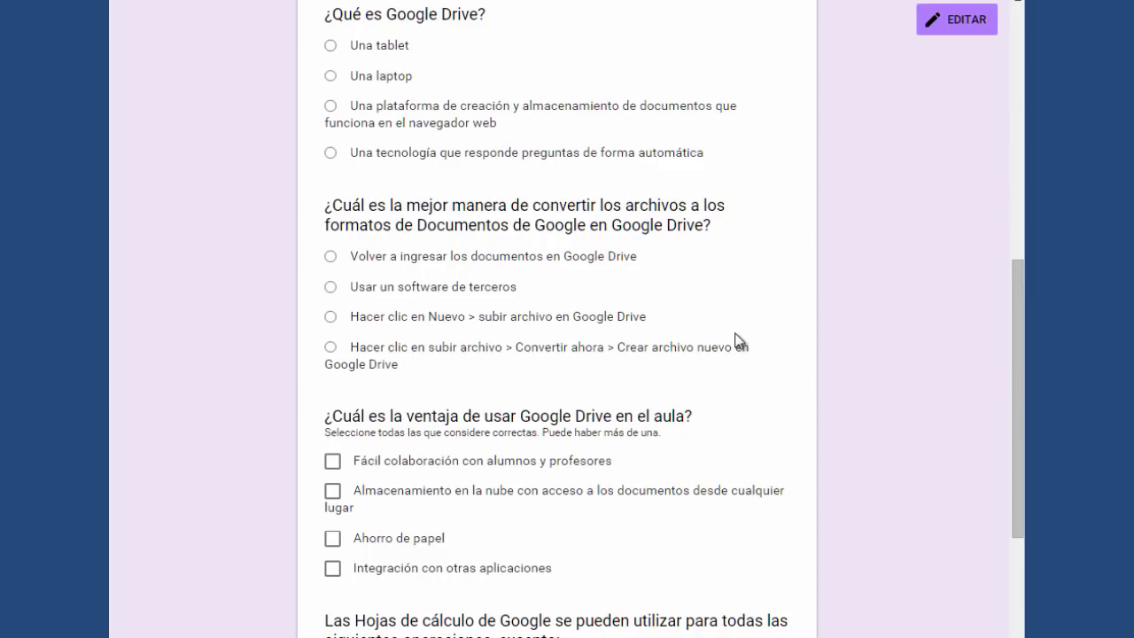
pyautogui.scroll(-4, 739, 340)
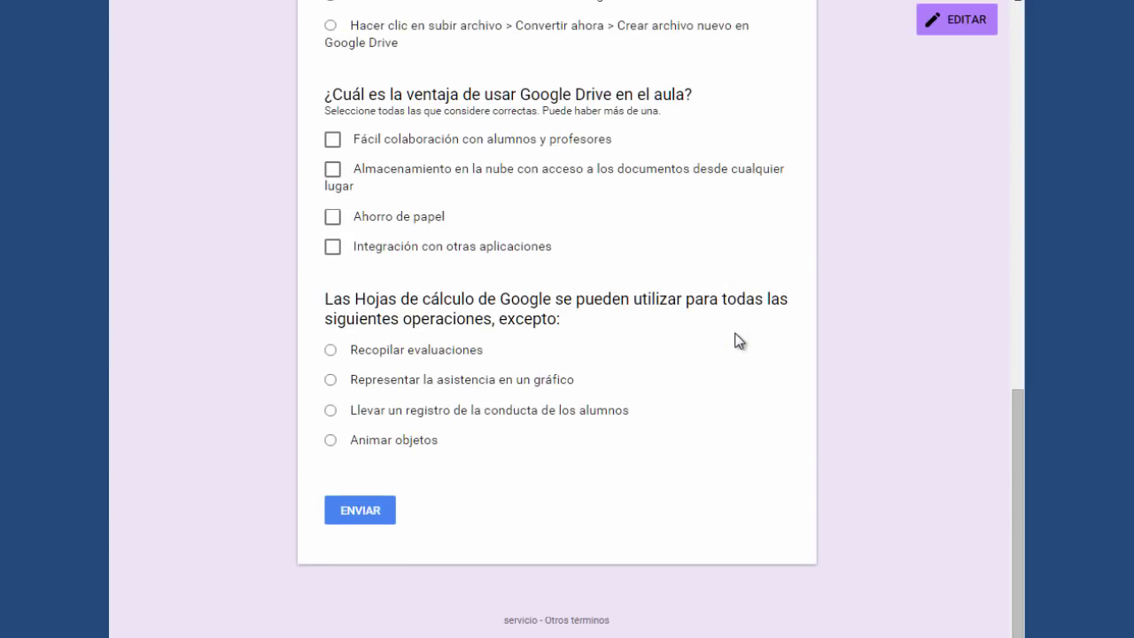
pyautogui.scroll(7, 741, 340)
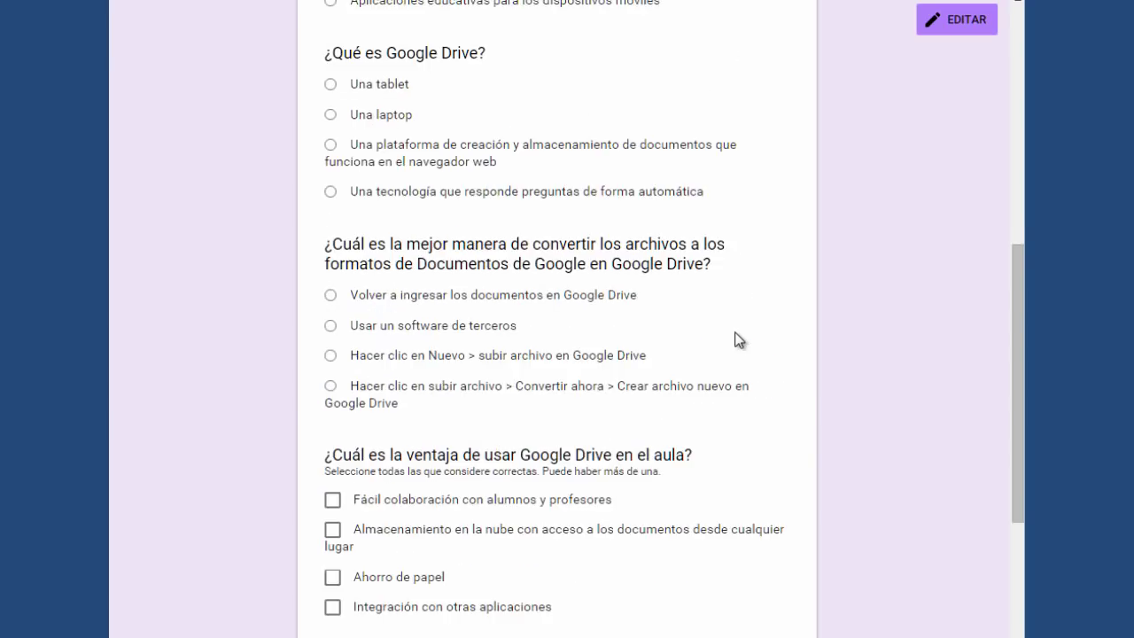
pyautogui.scroll(4, 740, 339)
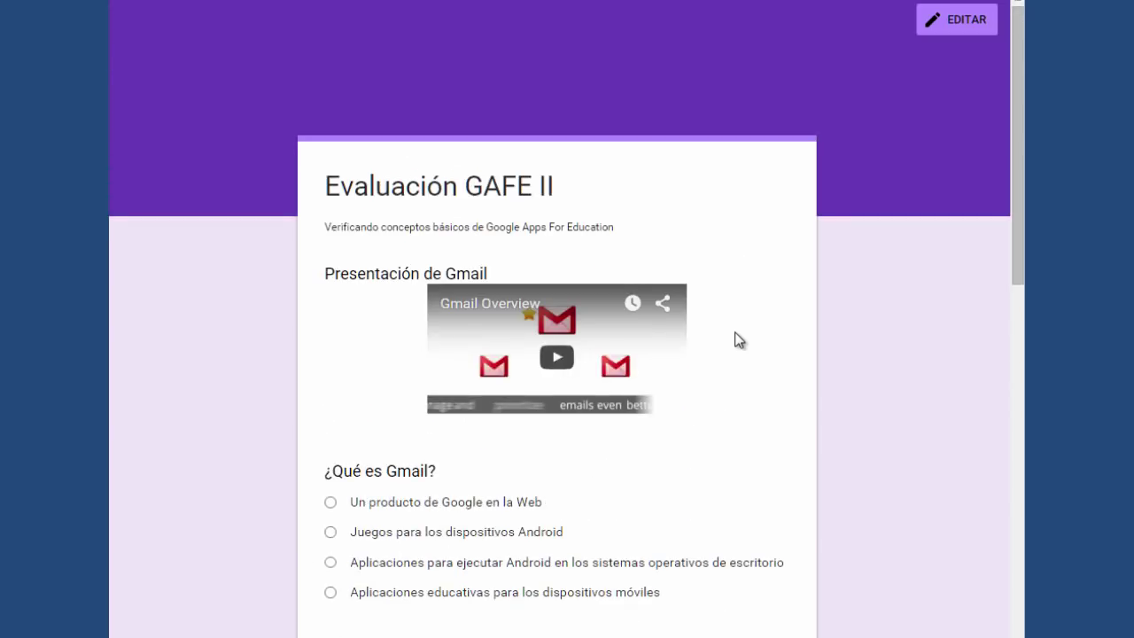
pyautogui.click(936, 39)
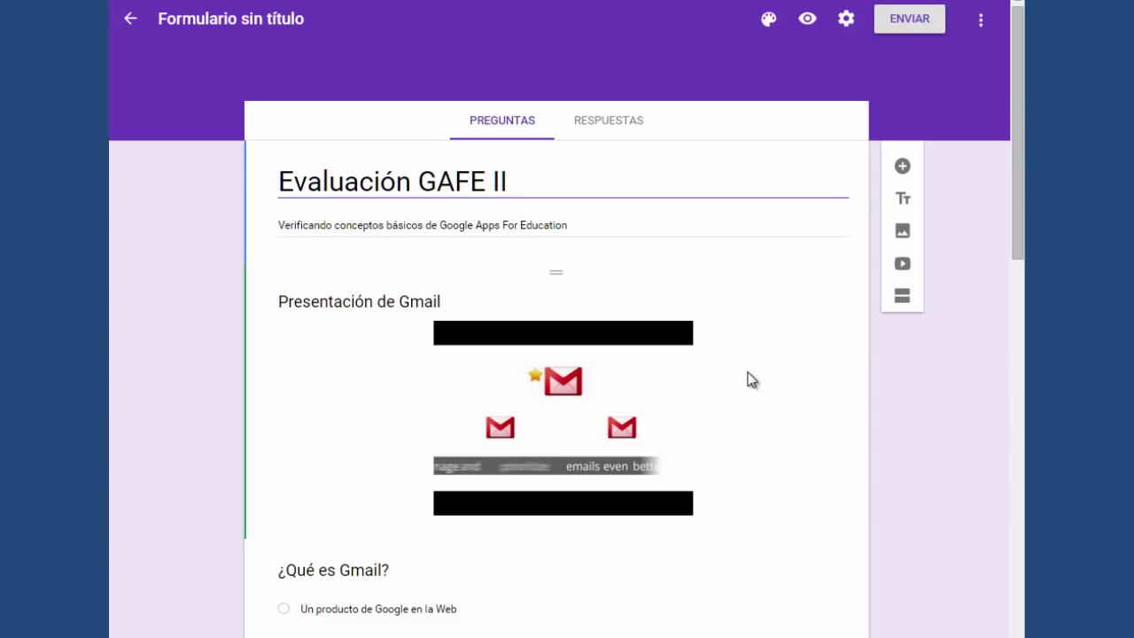
# Make the questions "¿Qué es Gmail?" and "¿Qué es Google Drive?" mandatory.
pyautogui.scroll(-1, 749, 380)
pyautogui.scroll(-2, 749, 379)
pyautogui.click(749, 379)
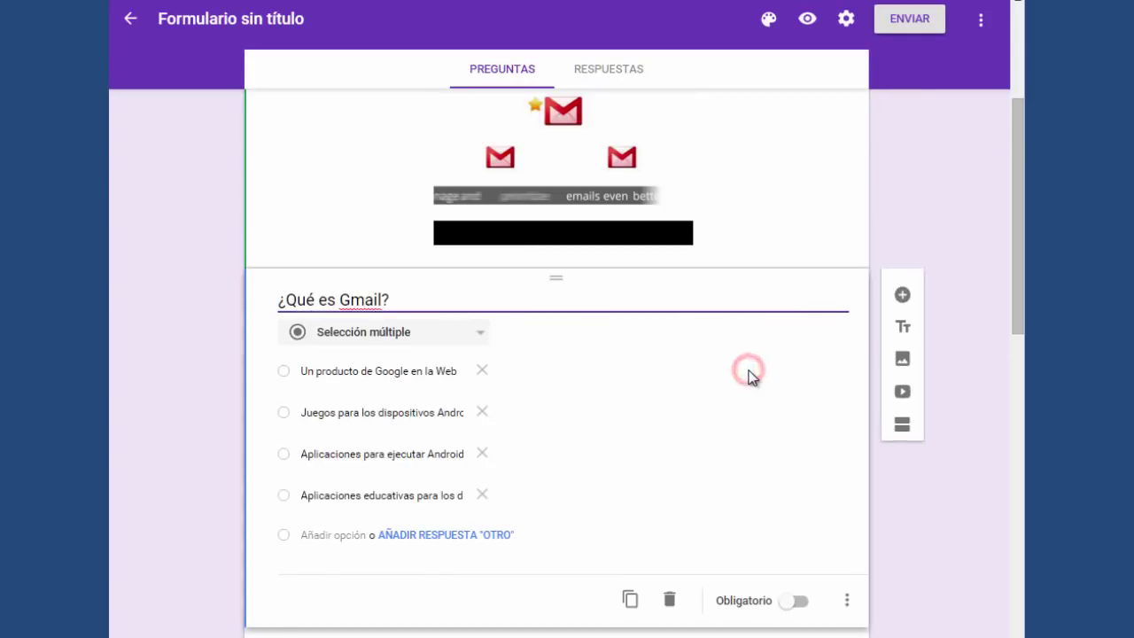
pyautogui.click(798, 425)
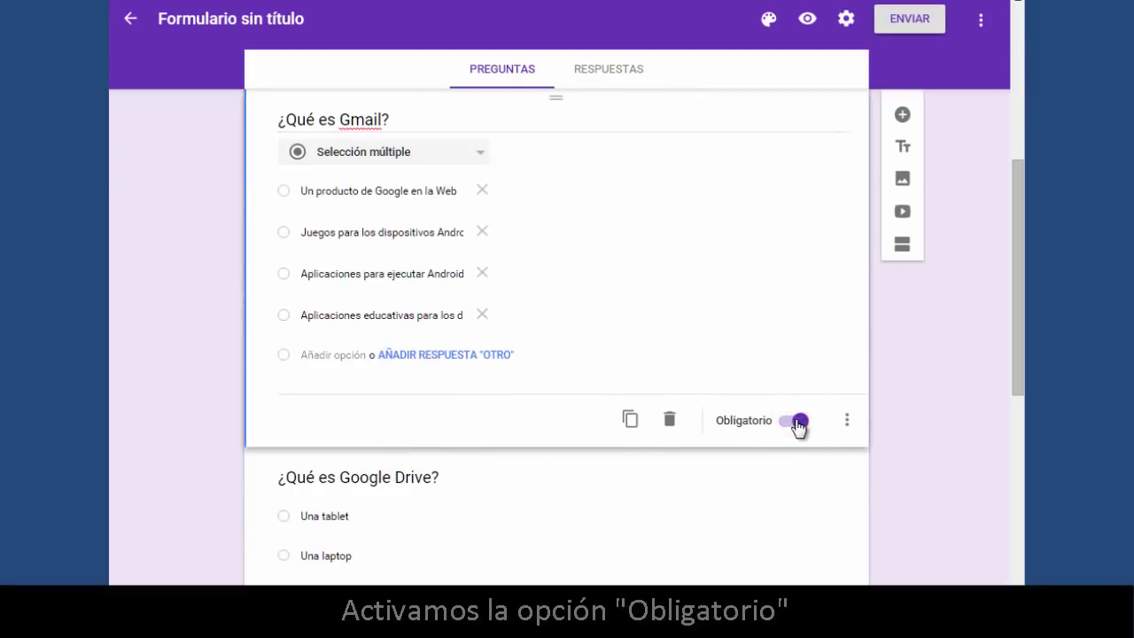
pyautogui.scroll(-2, 799, 425)
pyautogui.click(795, 423)
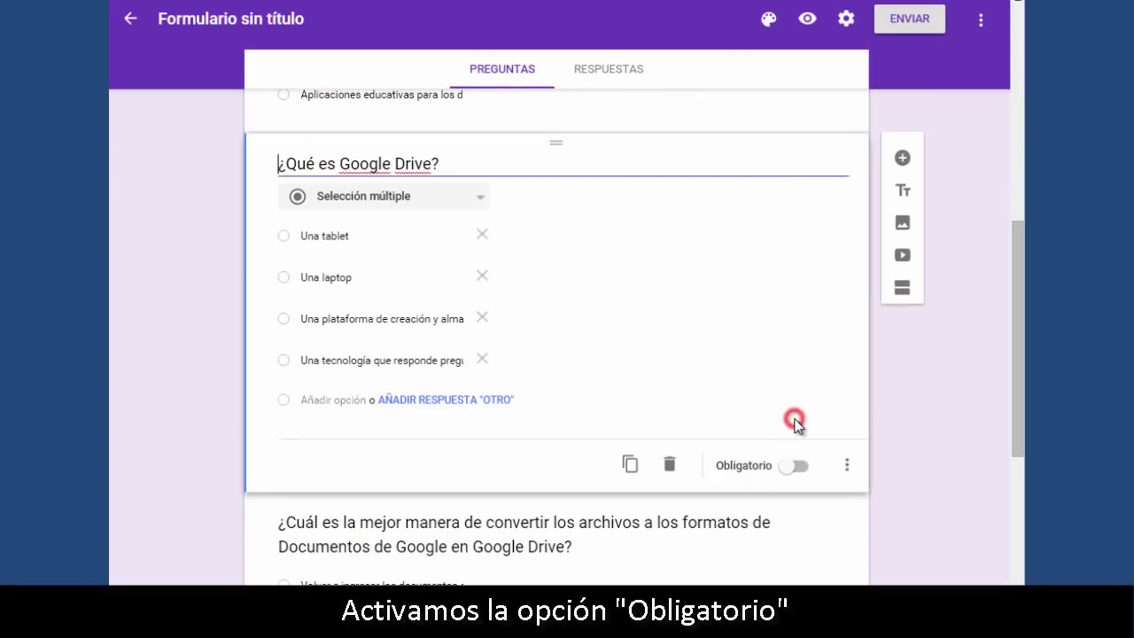
pyautogui.click(798, 467)
# Make the file conversion, Google Drive classroom advantage and Hojas de cálculo questions mandatory as well.
pyautogui.scroll(-4, 796, 475)
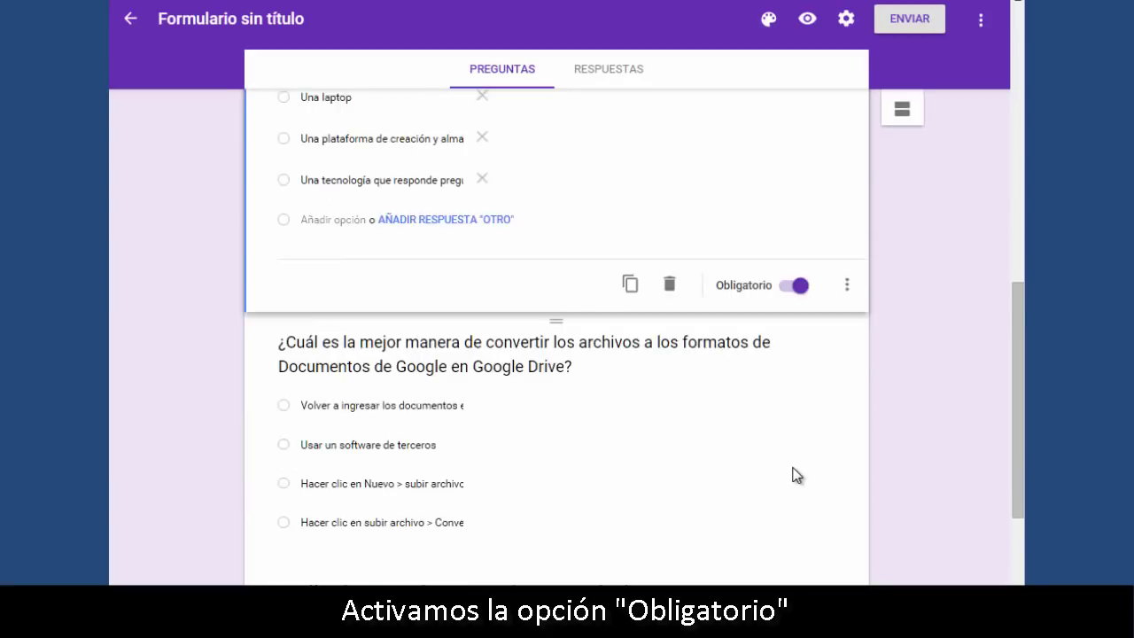
pyautogui.click(782, 320)
pyautogui.click(792, 359)
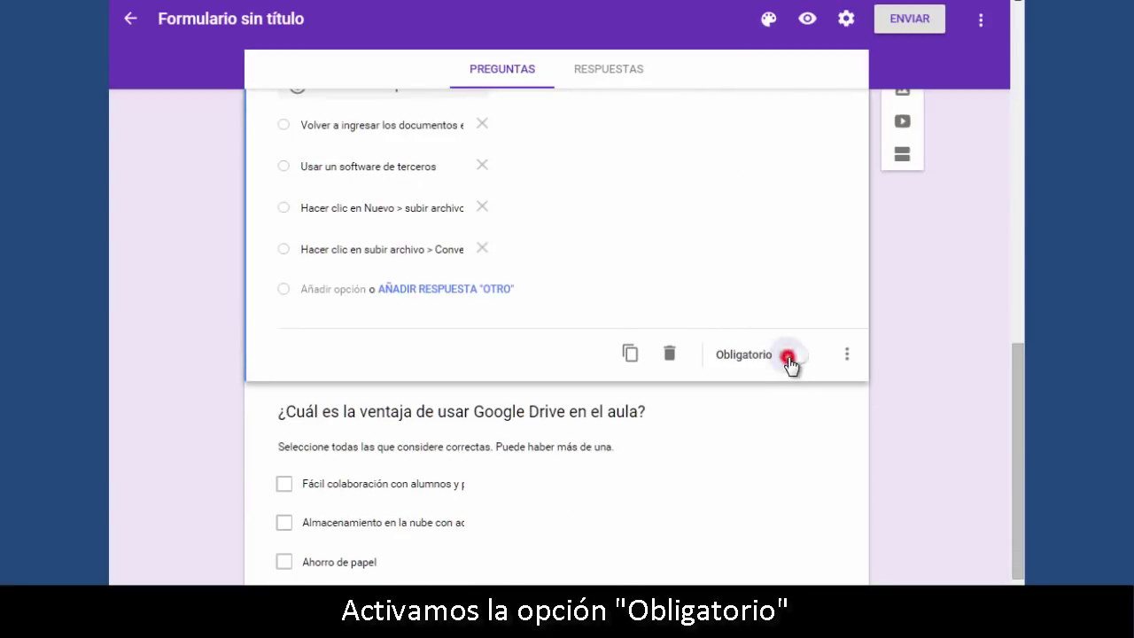
pyautogui.scroll(-2, 791, 363)
pyautogui.scroll(-1, 792, 365)
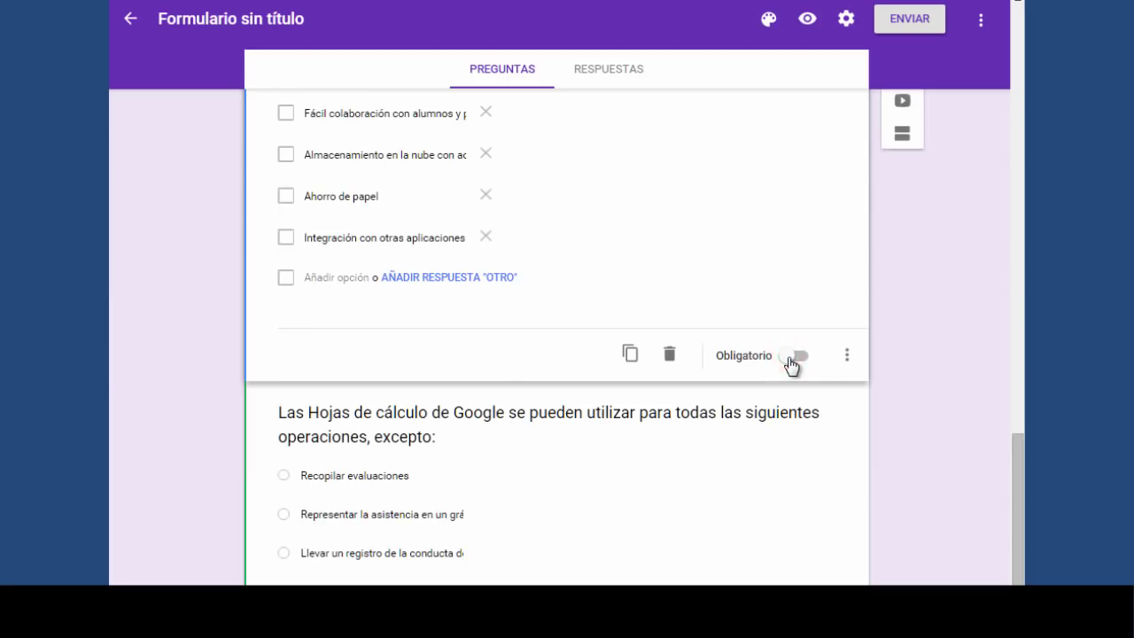
pyautogui.click(790, 358)
pyautogui.click(792, 480)
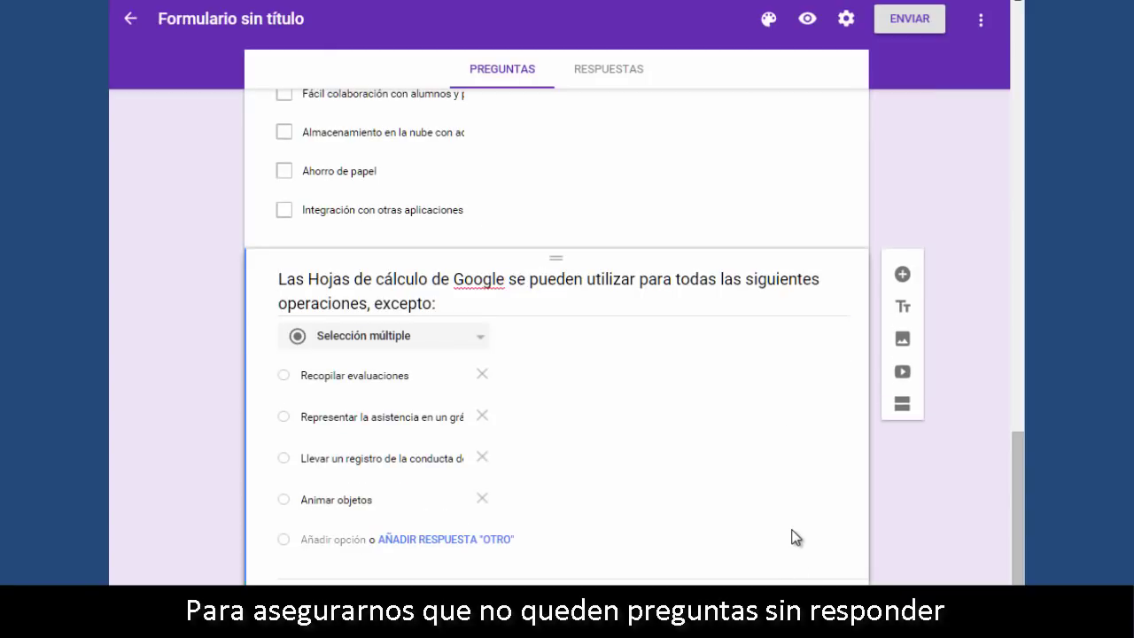
# Add the help text "Mire el vídeo "Presentación de Gmail"" to the question "¿Qué es Gmail?".
pyautogui.scroll(15, 793, 532)
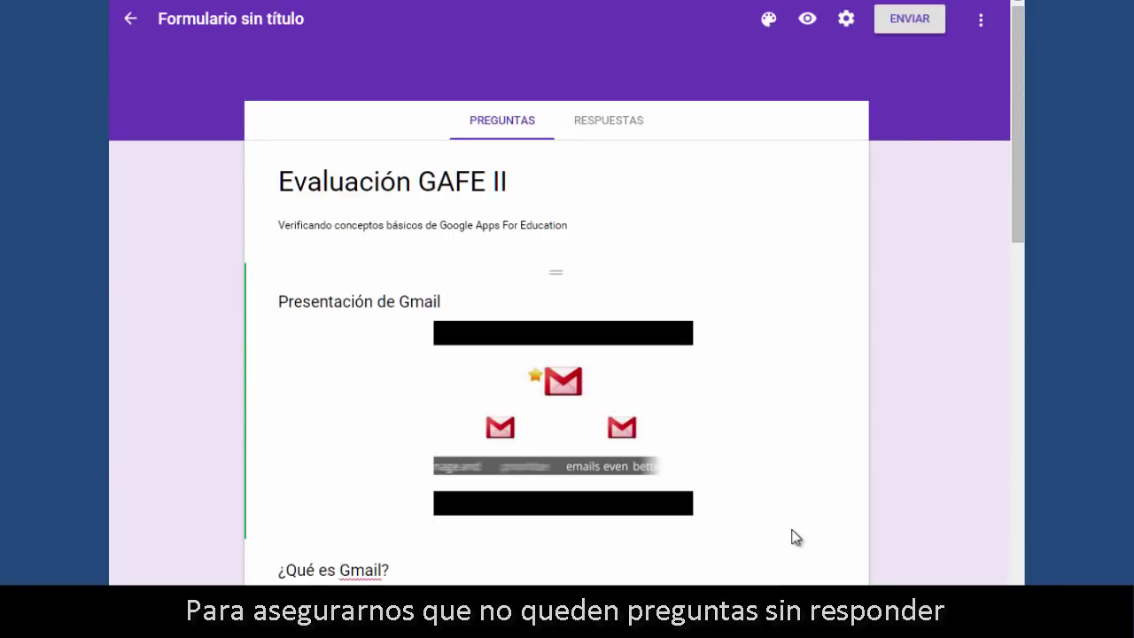
pyautogui.scroll(-2, 795, 536)
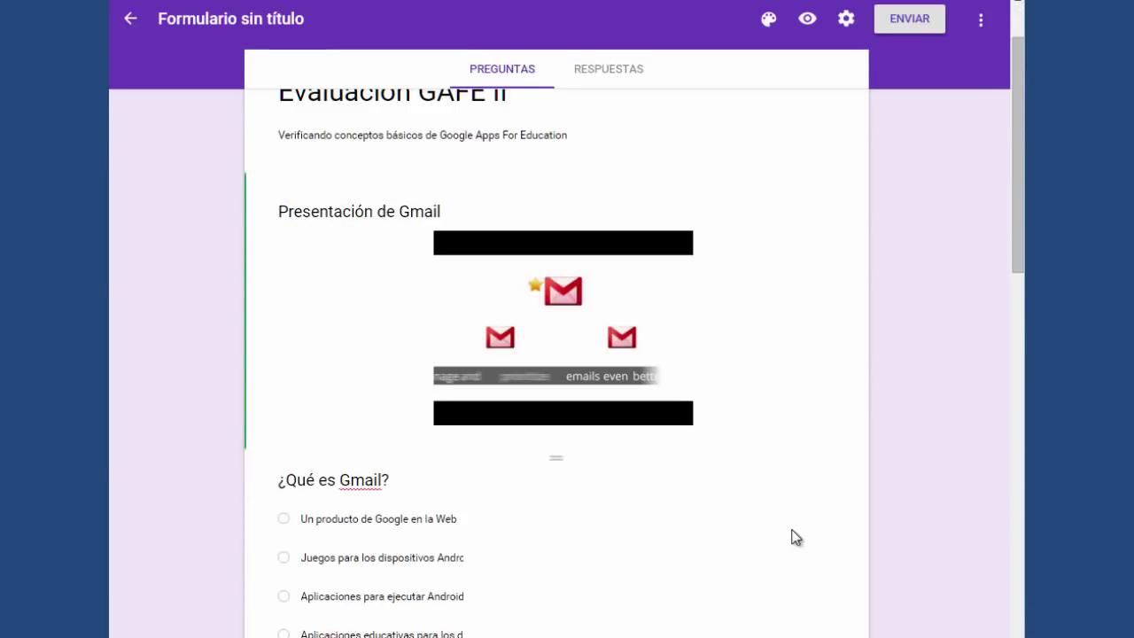
pyautogui.click(768, 396)
pyautogui.scroll(-1, 813, 492)
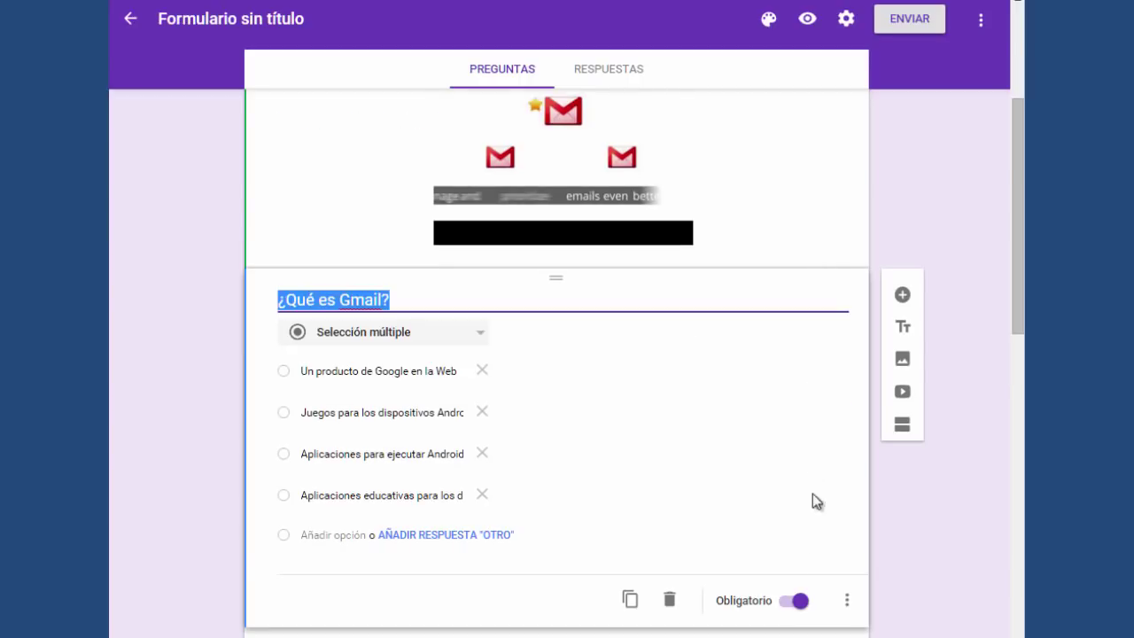
pyautogui.click(847, 602)
pyautogui.click(831, 563)
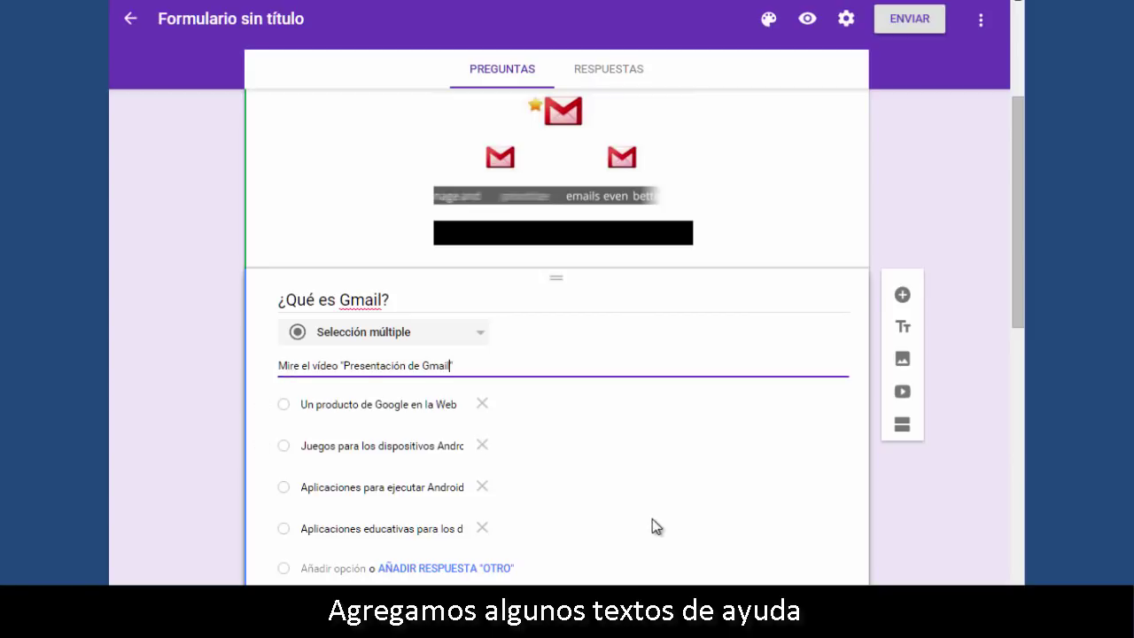
# Review the help texts and mandatory marks of all questions in the form preview, and return to editing.
pyautogui.click(804, 23)
pyautogui.scroll(-2, 761, 237)
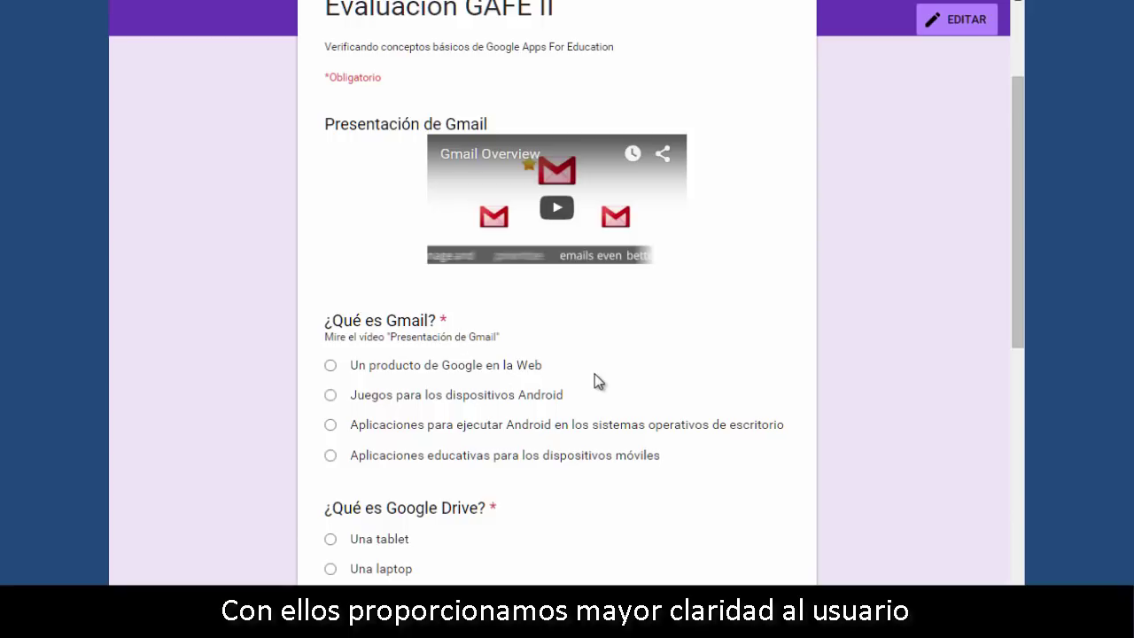
pyautogui.scroll(-5, 626, 390)
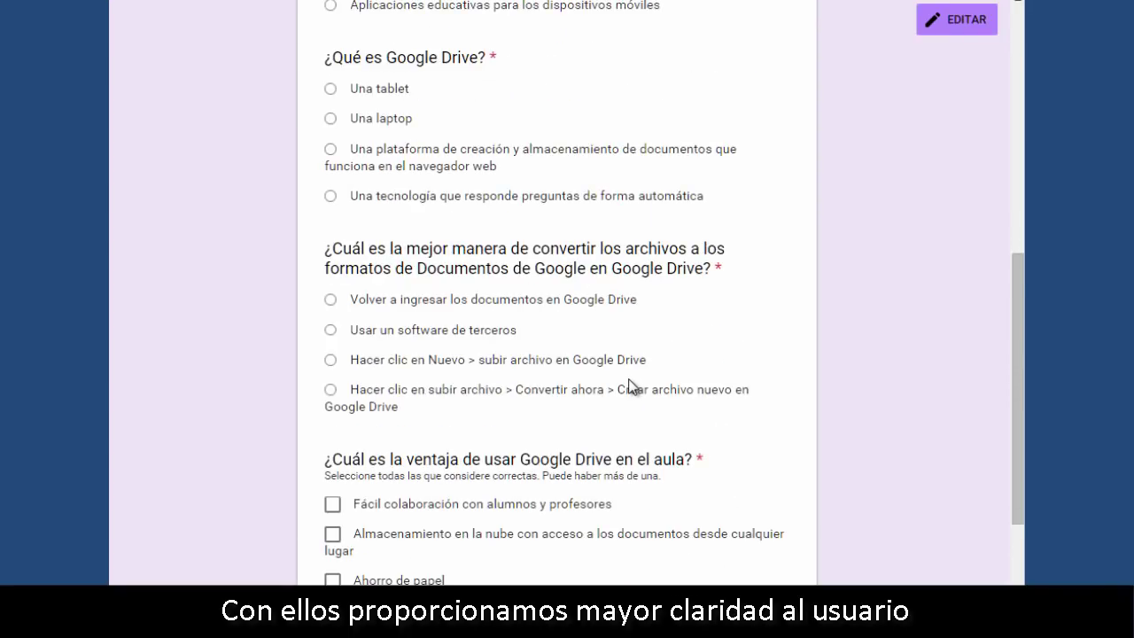
pyautogui.scroll(-2, 631, 386)
pyautogui.scroll(-1, 661, 310)
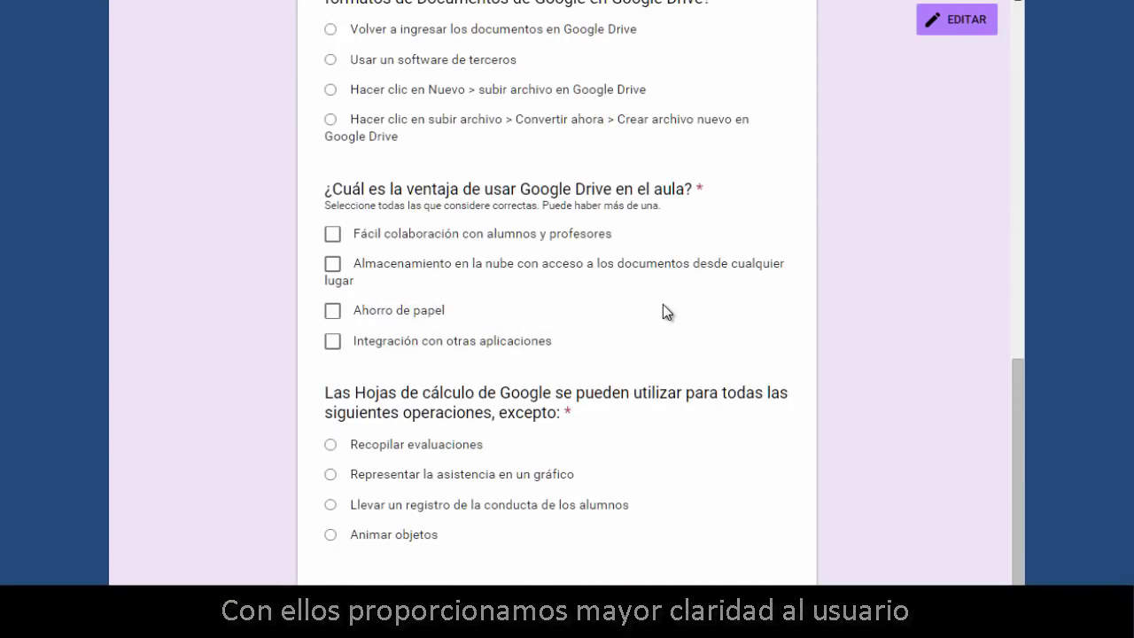
pyautogui.scroll(-1, 662, 306)
pyautogui.scroll(10, 663, 304)
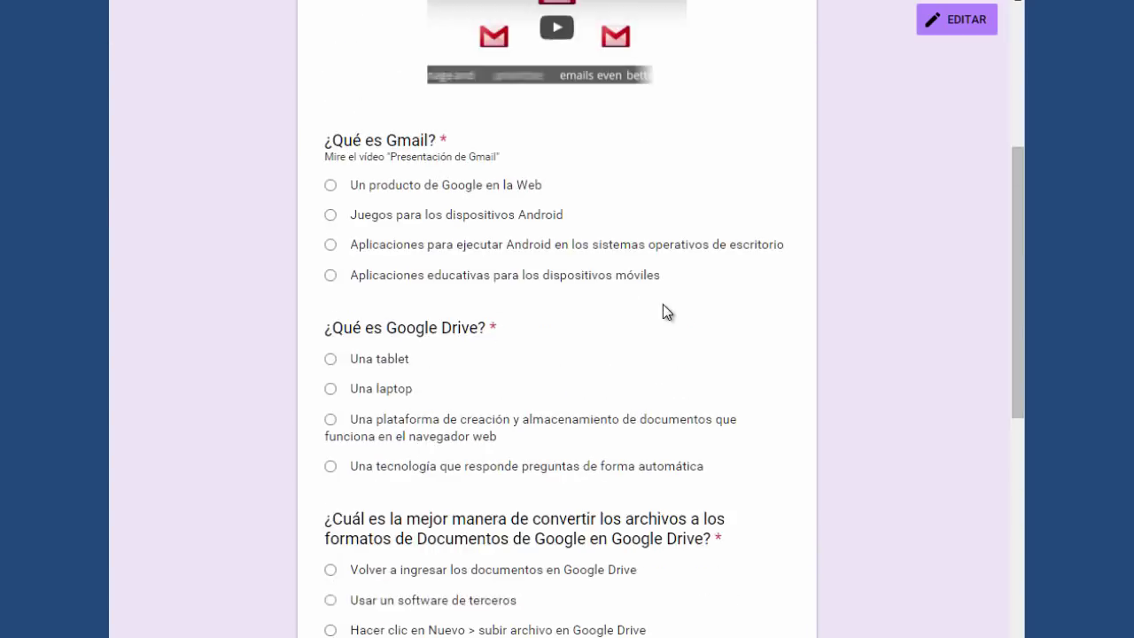
pyautogui.click(960, 21)
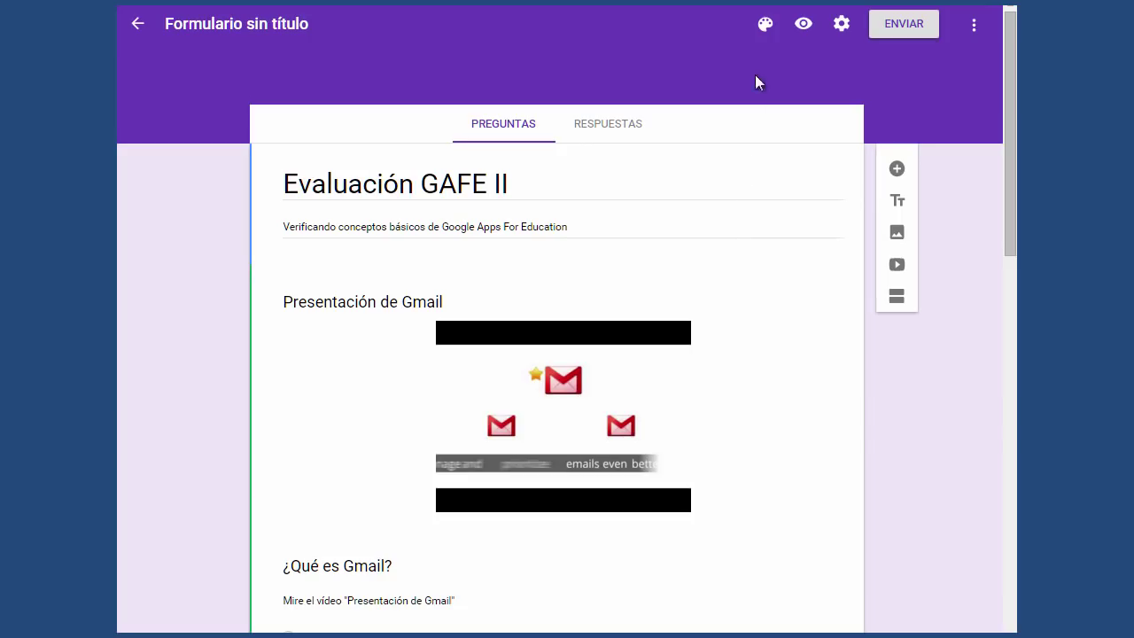
# Set the form's theme colour to red, check it in the preview and return to editing.
pyautogui.click(766, 24)
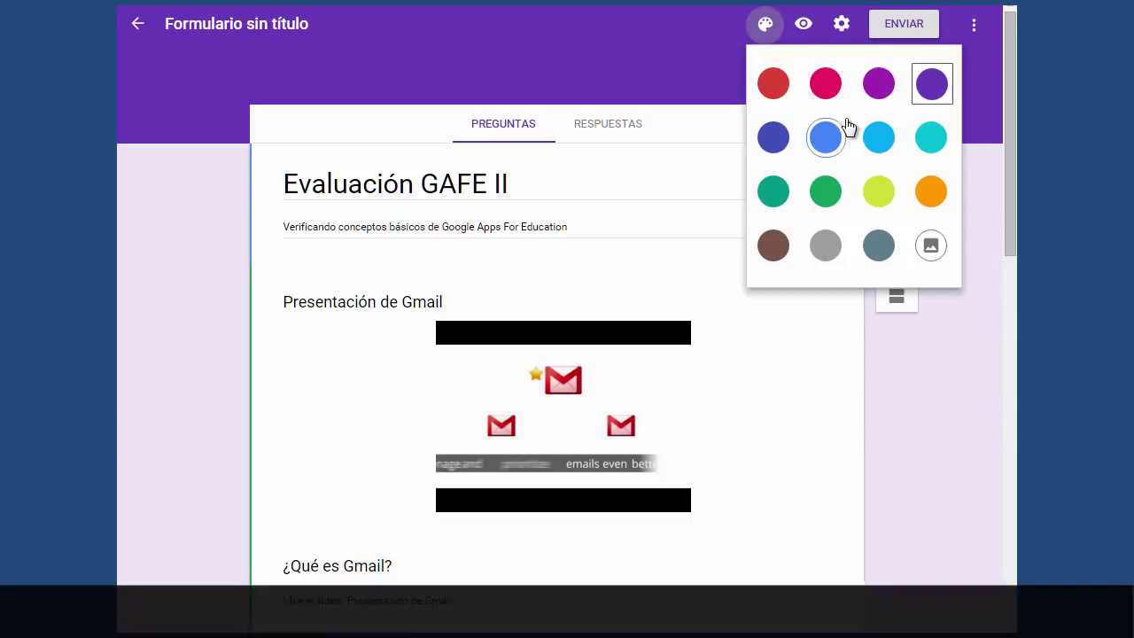
pyautogui.click(770, 89)
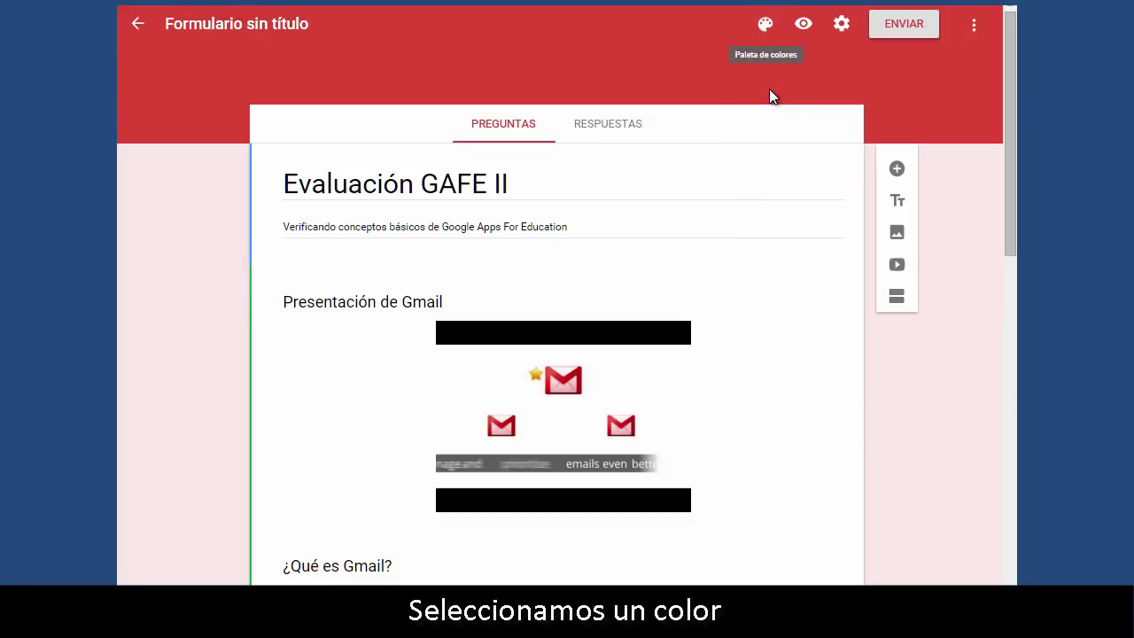
pyautogui.click(804, 27)
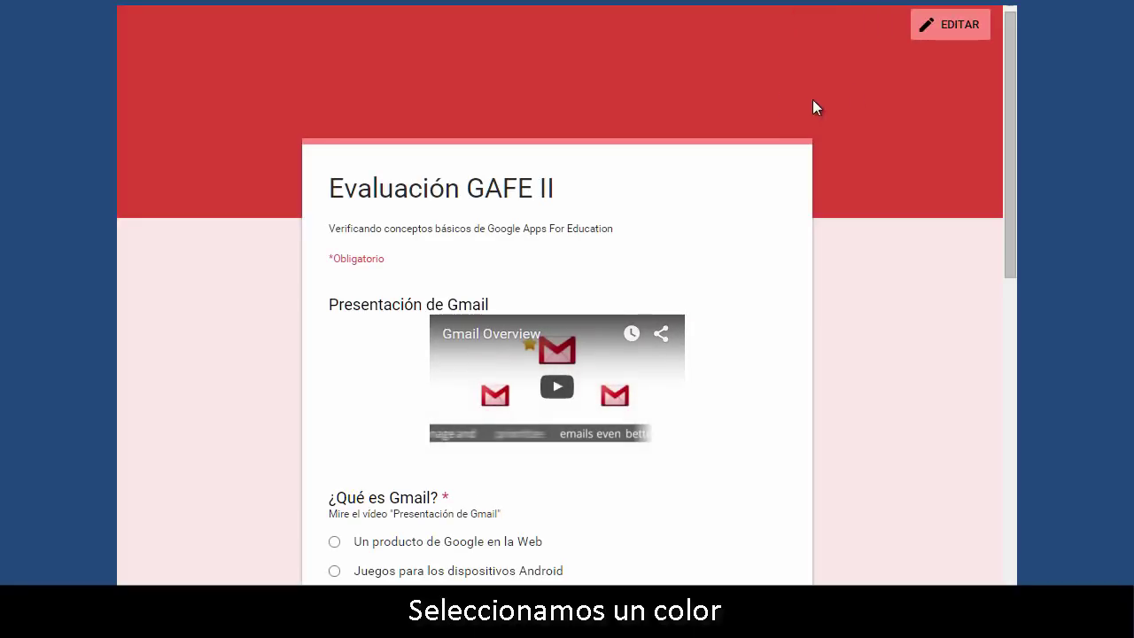
pyautogui.click(945, 32)
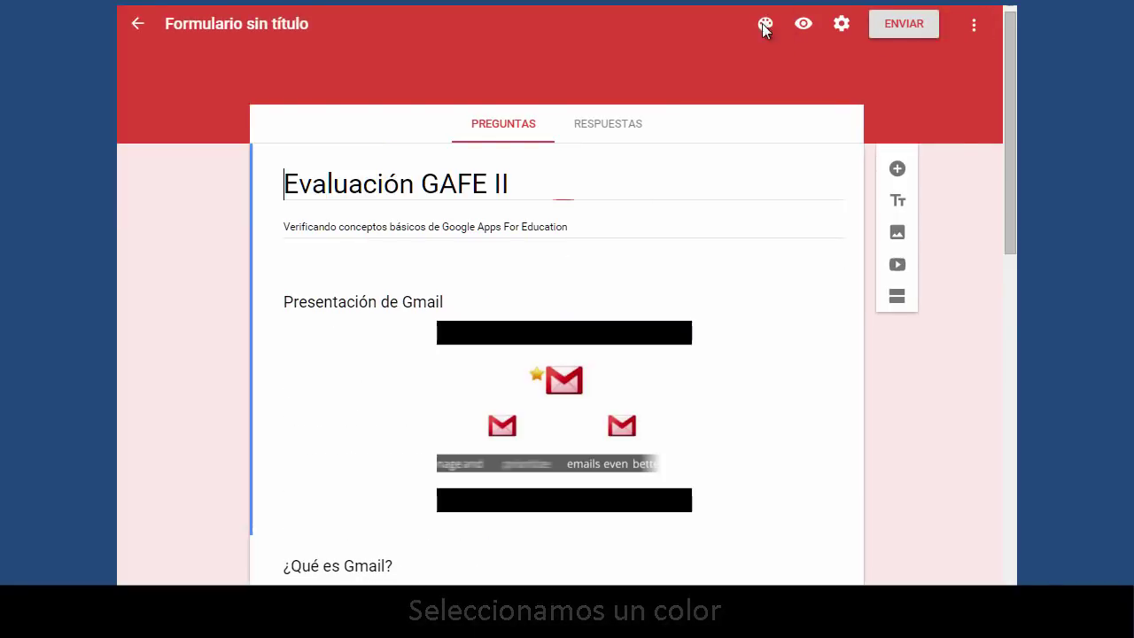
# Apply the flowering branch illustration with the large red flower from the Otro themes and check the form in the preview.
pyautogui.click(764, 27)
pyautogui.click(926, 248)
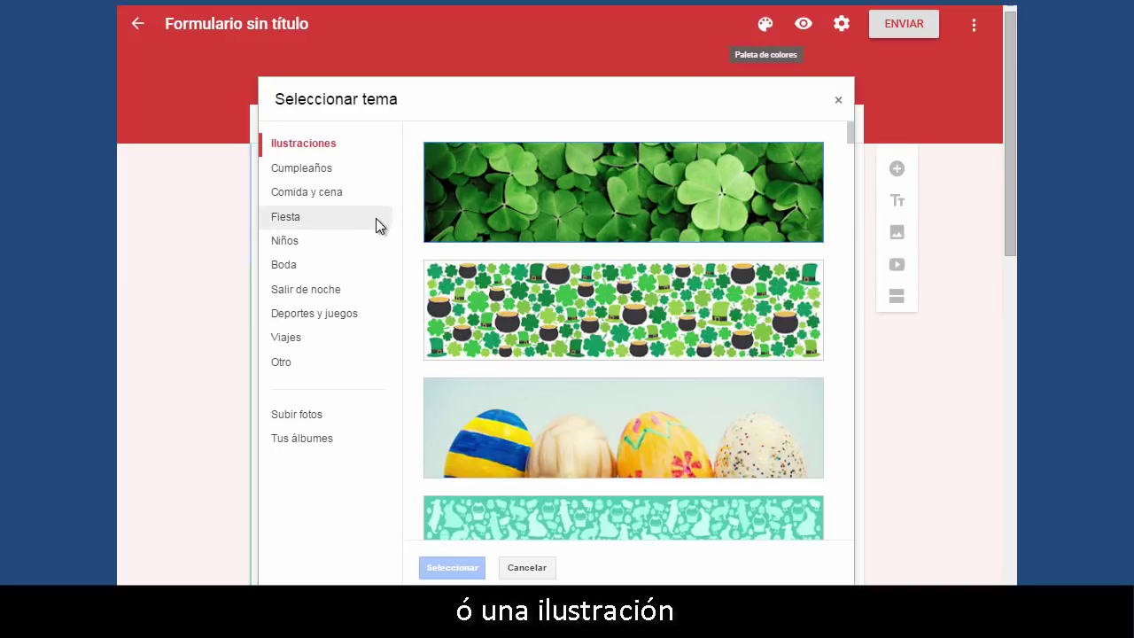
pyautogui.click(305, 363)
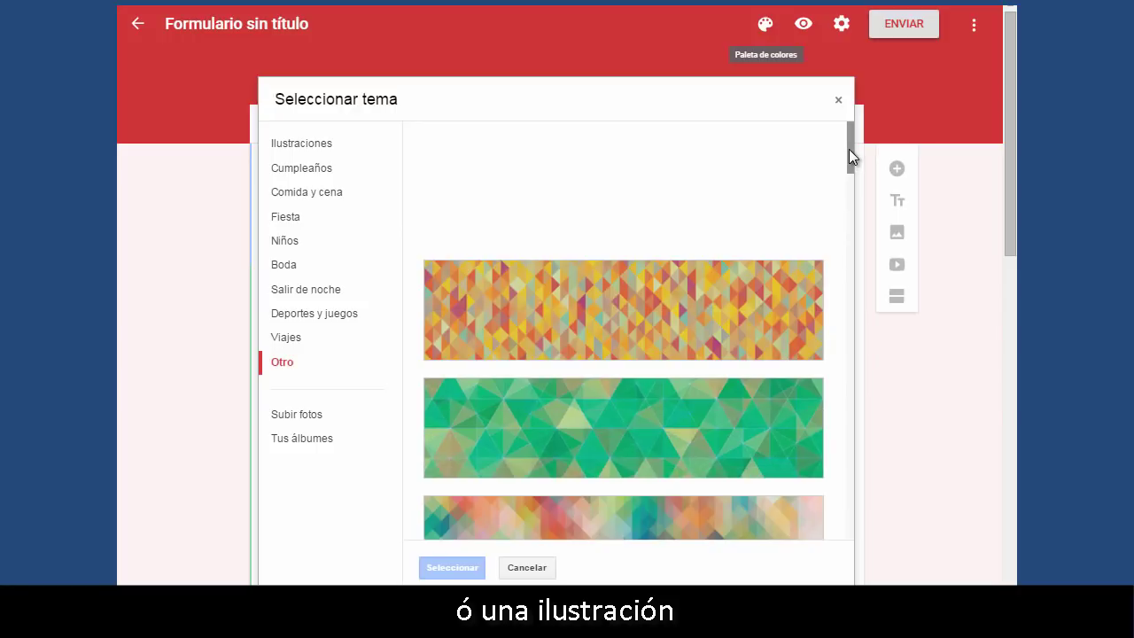
pyautogui.moveTo(849, 149); pyautogui.dragTo(847, 230)
pyautogui.click(742, 331)
pyautogui.click(762, 319)
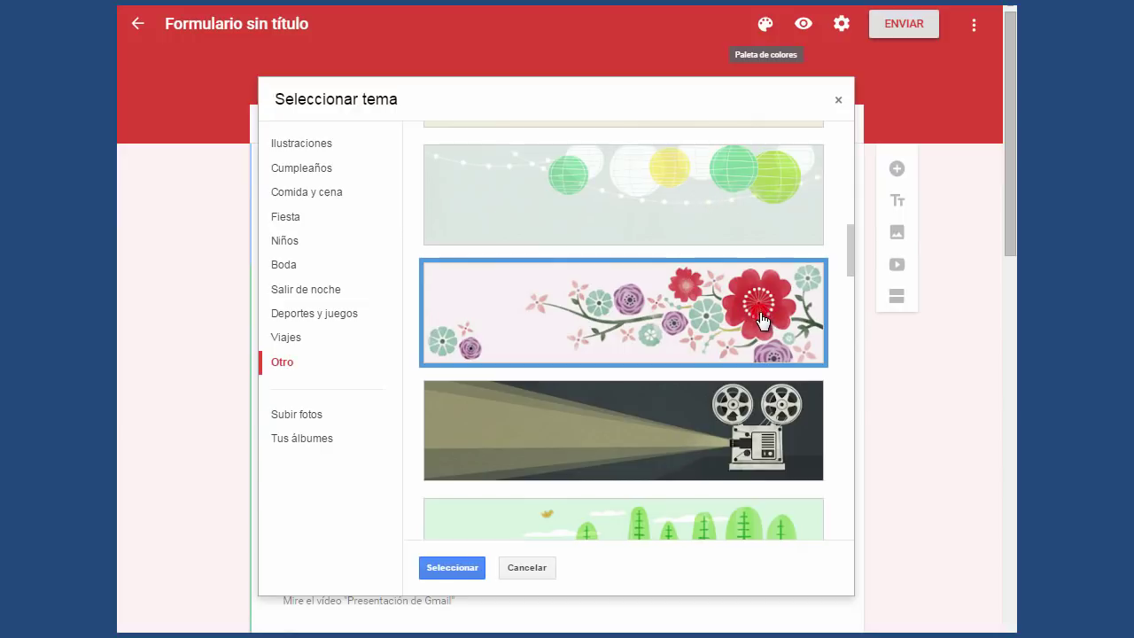
pyautogui.click(468, 566)
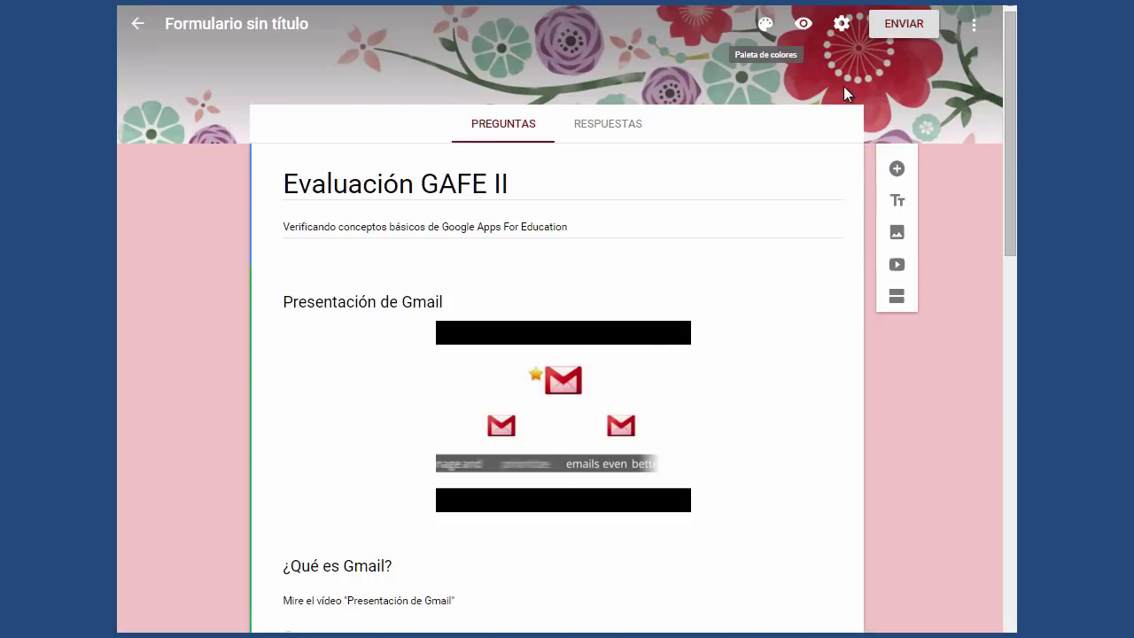
pyautogui.click(802, 24)
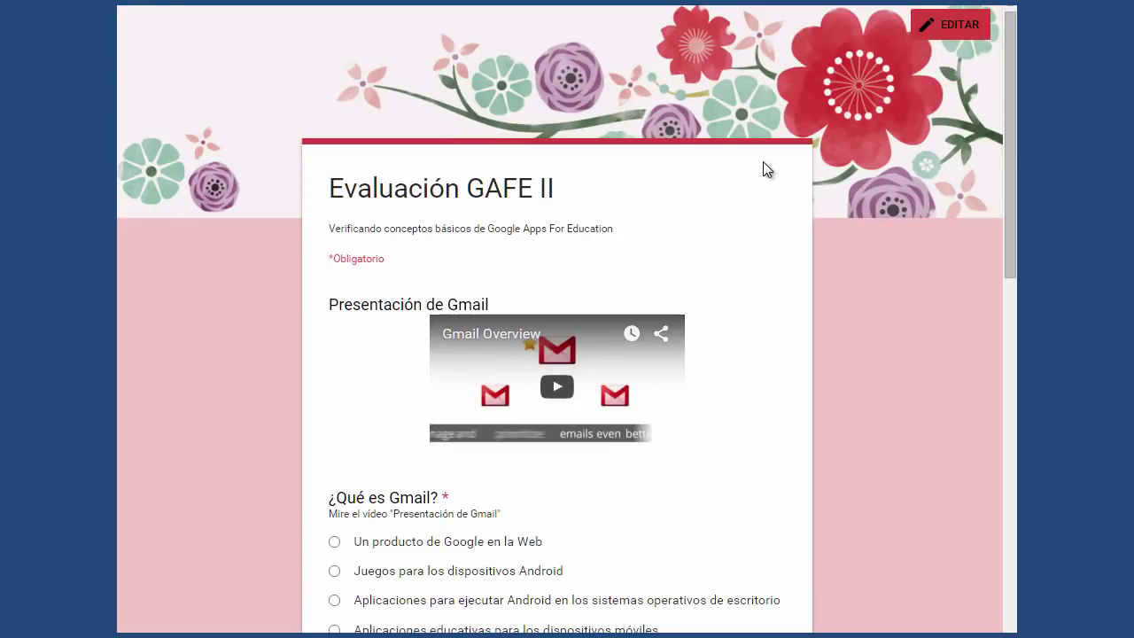
pyautogui.scroll(-11, 783, 276)
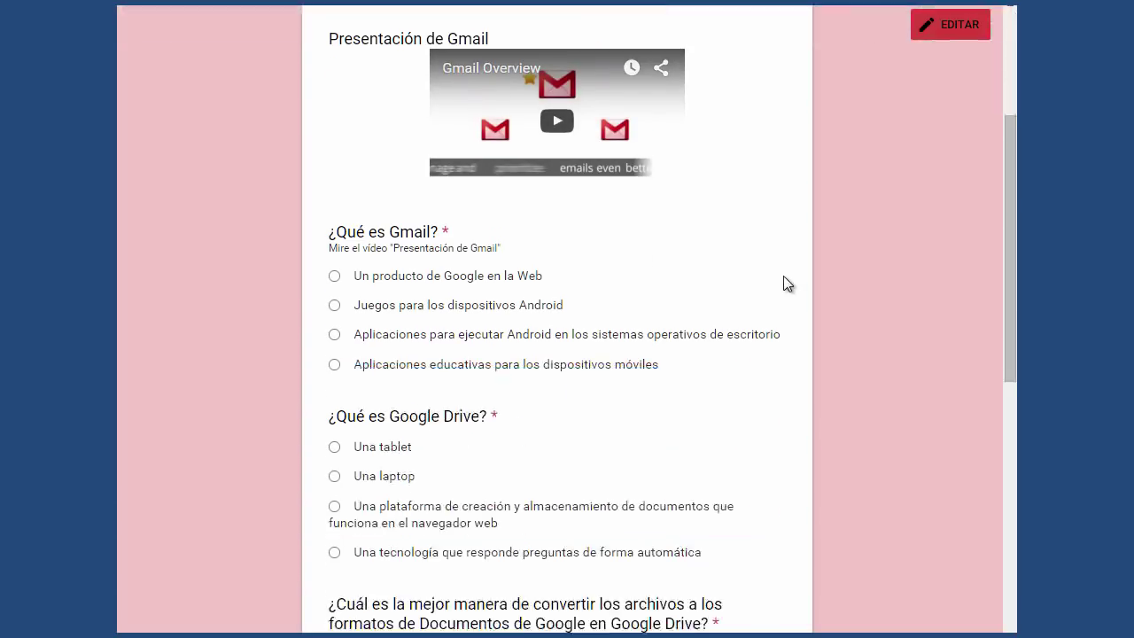
pyautogui.scroll(11, 783, 275)
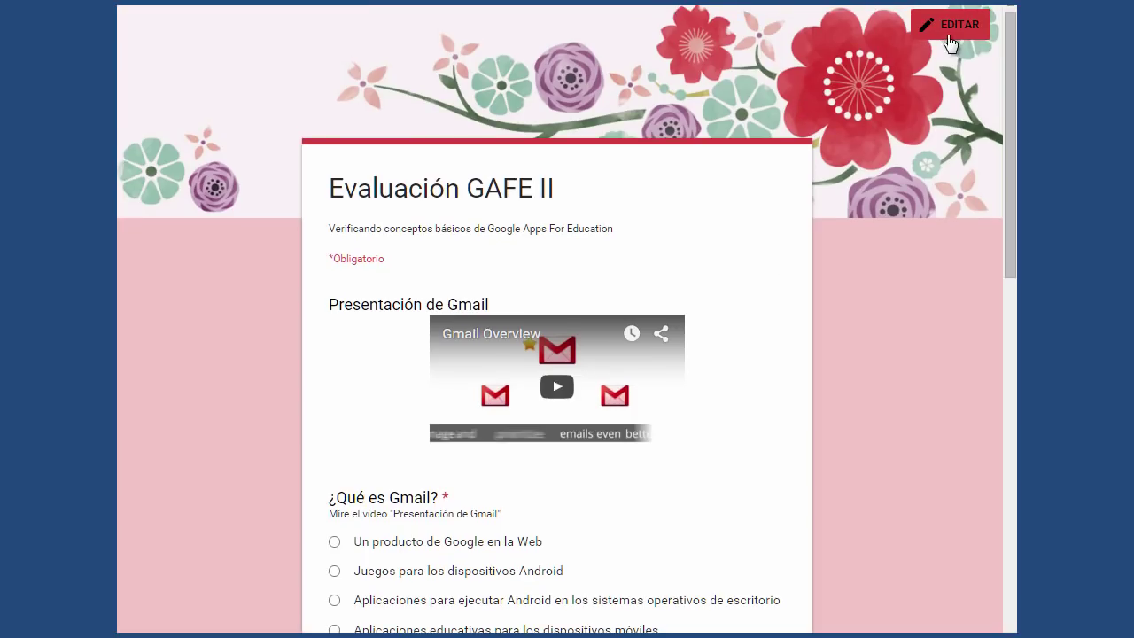
# Rename the untitled form file as "Evaluación GAFE II", copying the text from the form's title.
pyautogui.moveTo(501, 204); pyautogui.dragTo(262, 206)
pyautogui.hotkey('ctrl', 'c')
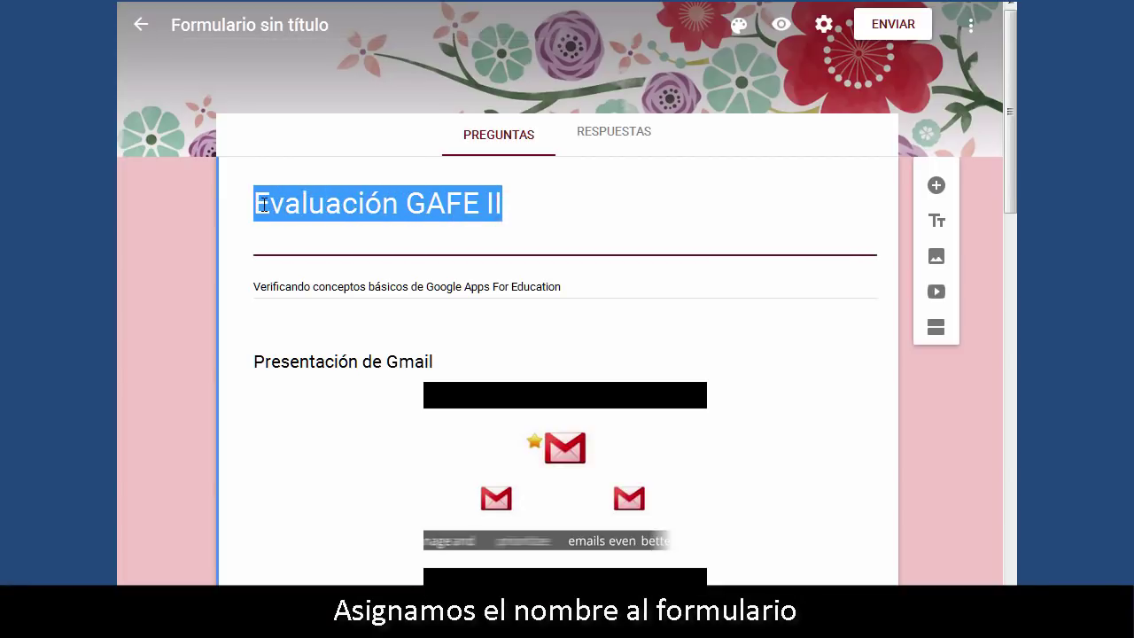
pyautogui.click(252, 25)
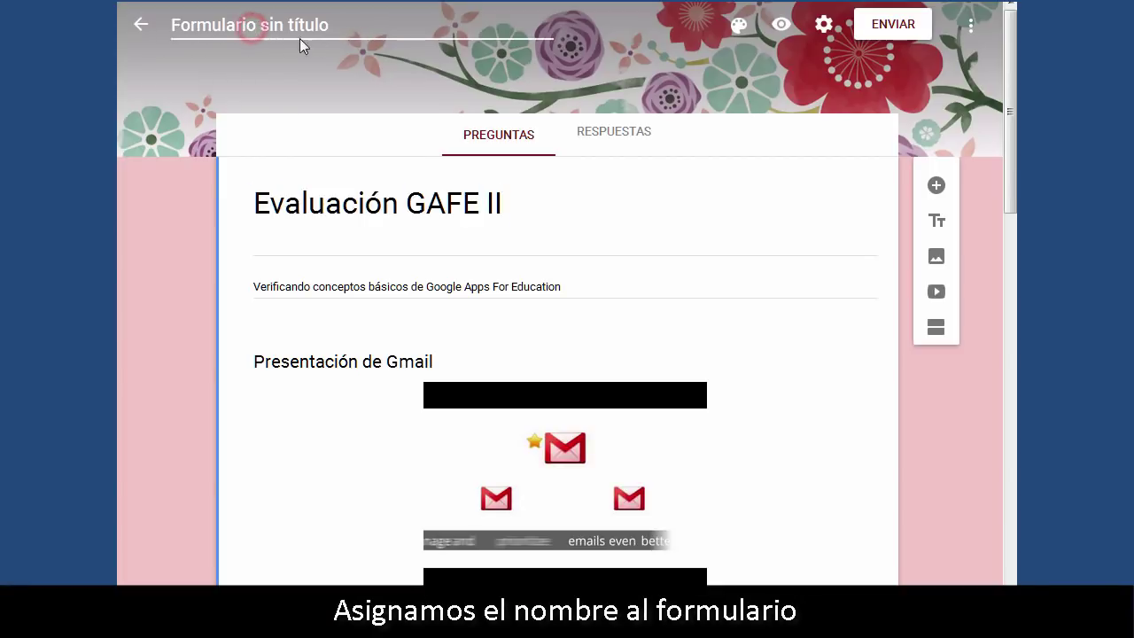
pyautogui.moveTo(329, 24); pyautogui.dragTo(176, 31)
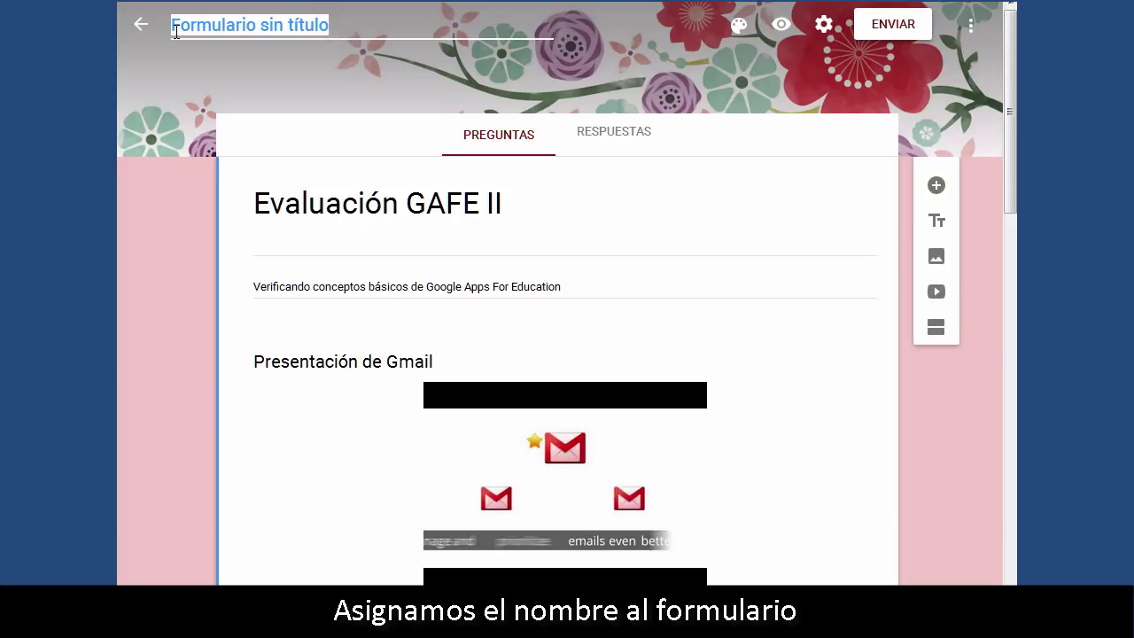
pyautogui.hotkey('ctrl', 'v')
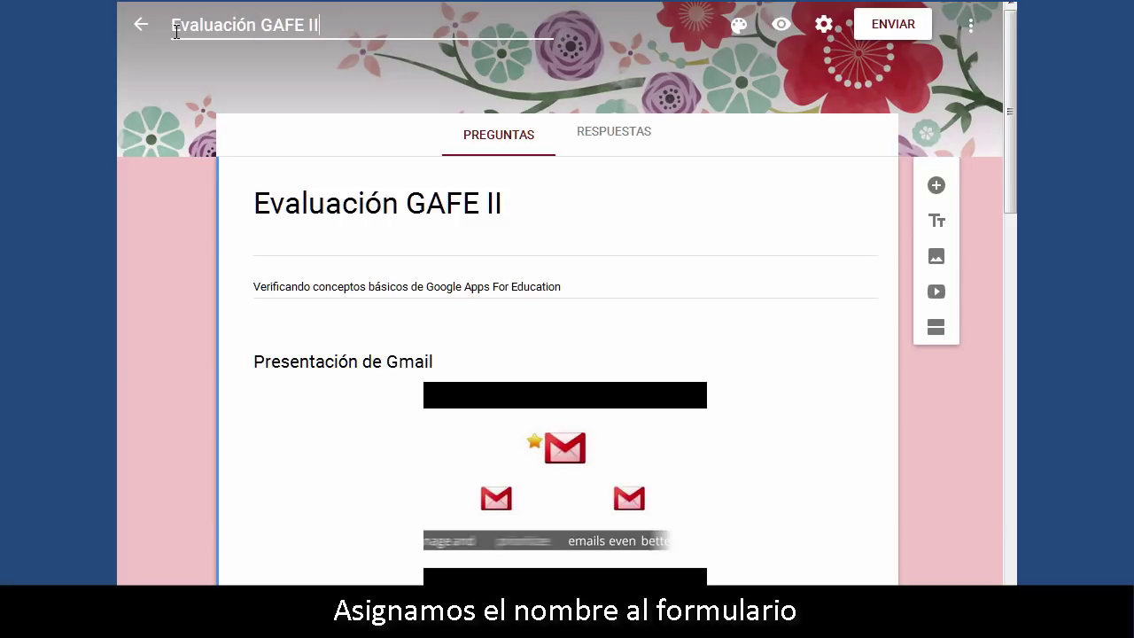
pyautogui.click(354, 67)
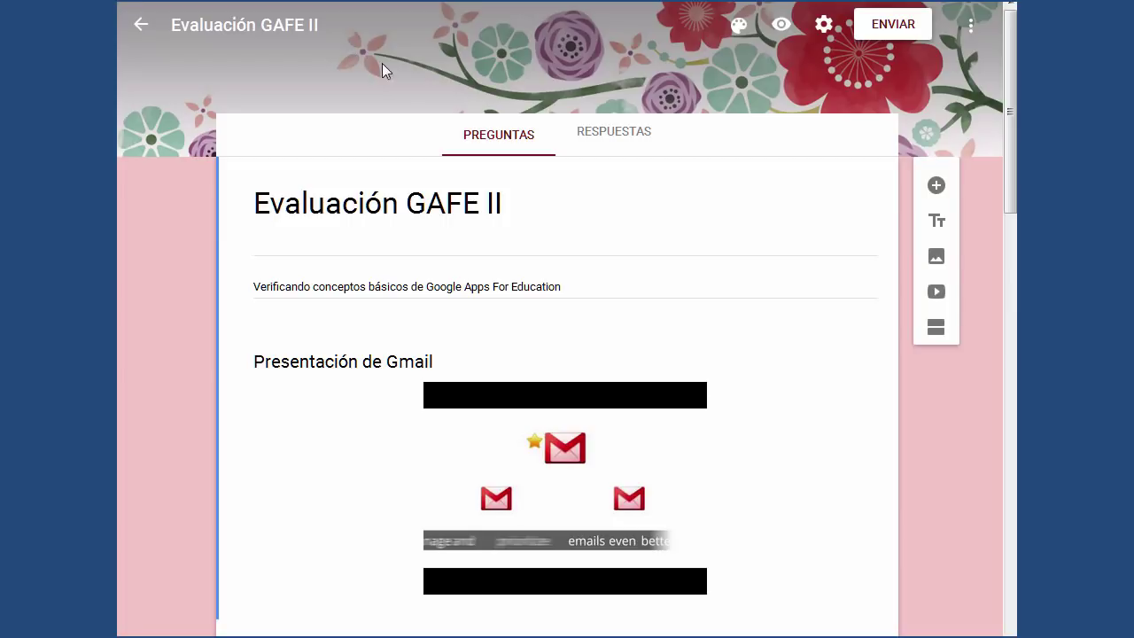
# Set the form's response destination to a new spreadsheet, keeping the suggested name "Evaluación GAFE II (respuestas)".
pyautogui.click(587, 130)
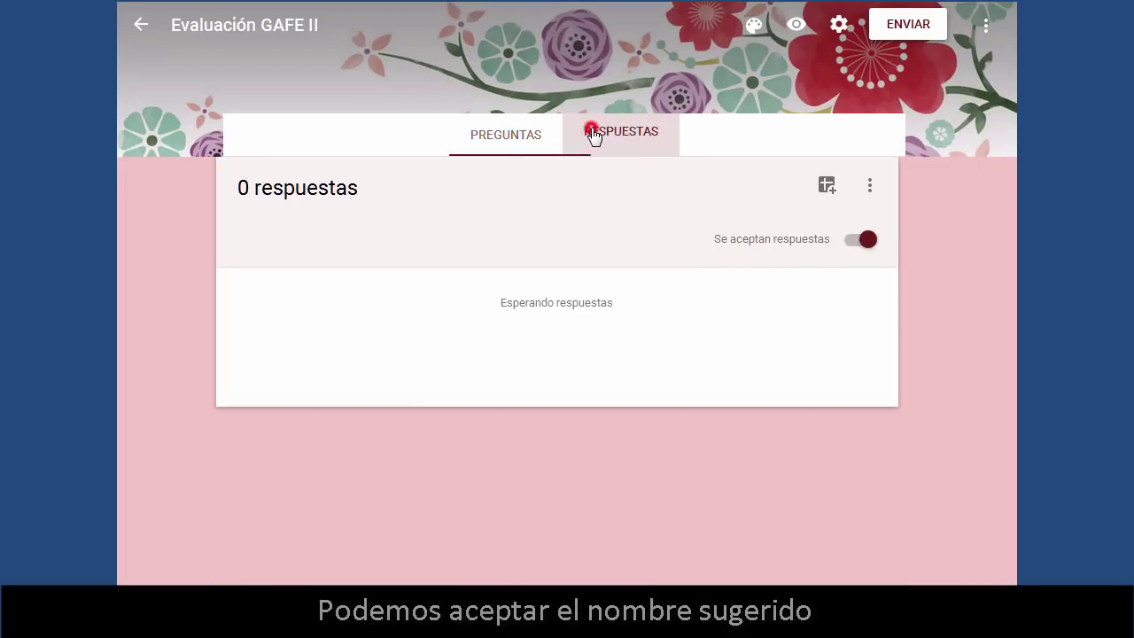
pyautogui.click(870, 188)
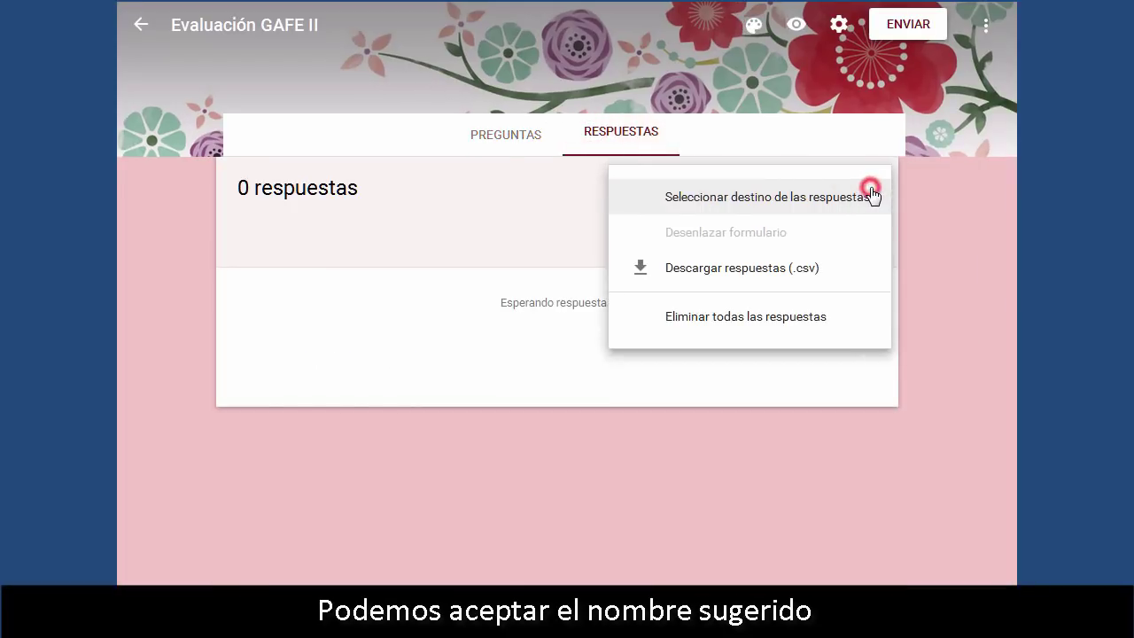
pyautogui.click(865, 202)
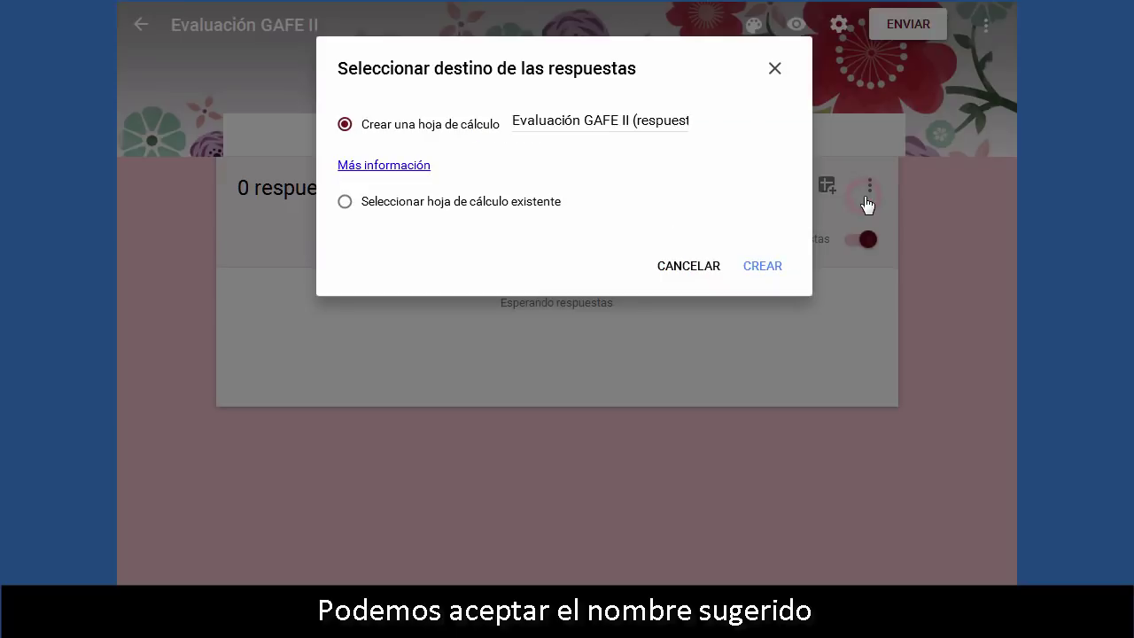
pyautogui.click(658, 121)
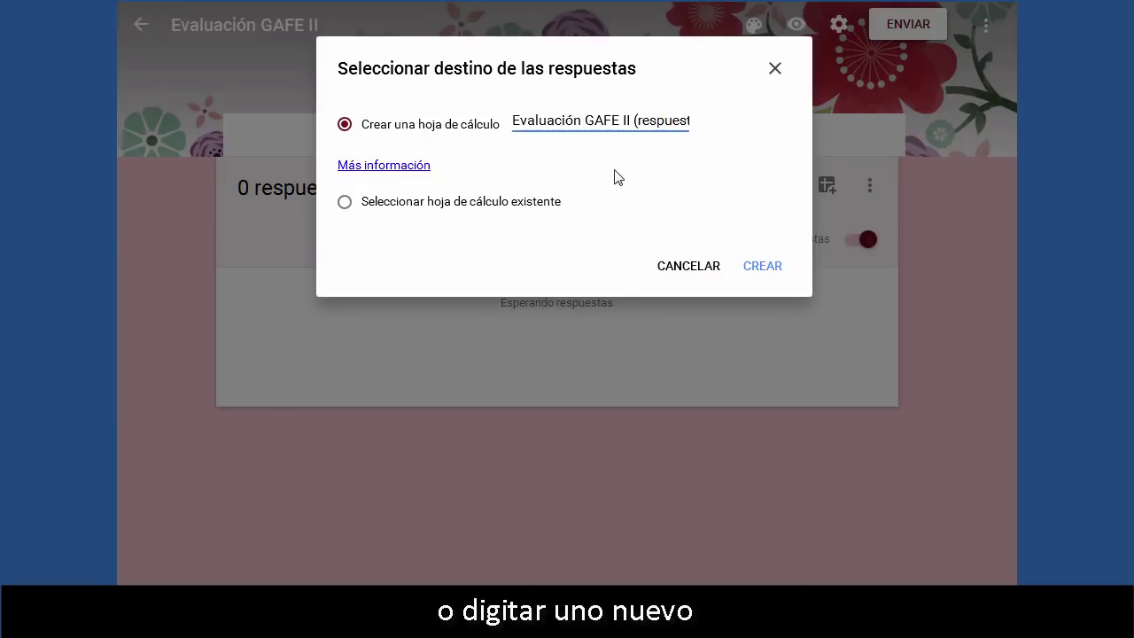
pyautogui.click(763, 271)
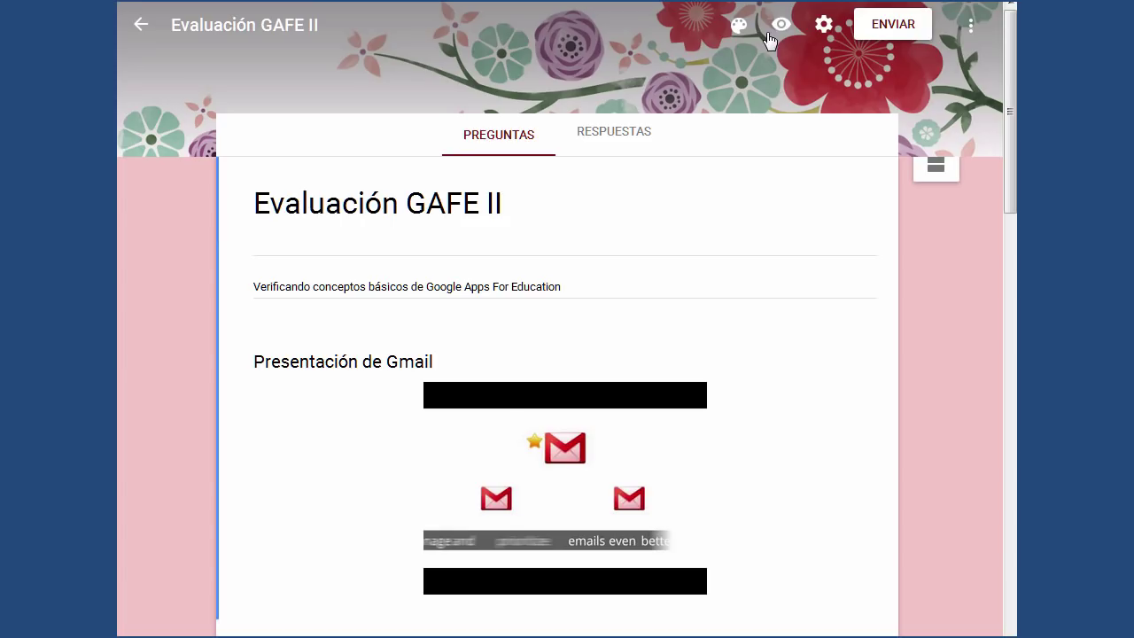
# Preview the form, play the opening seconds of the Gmail Overview video and pause it.
pyautogui.click(776, 29)
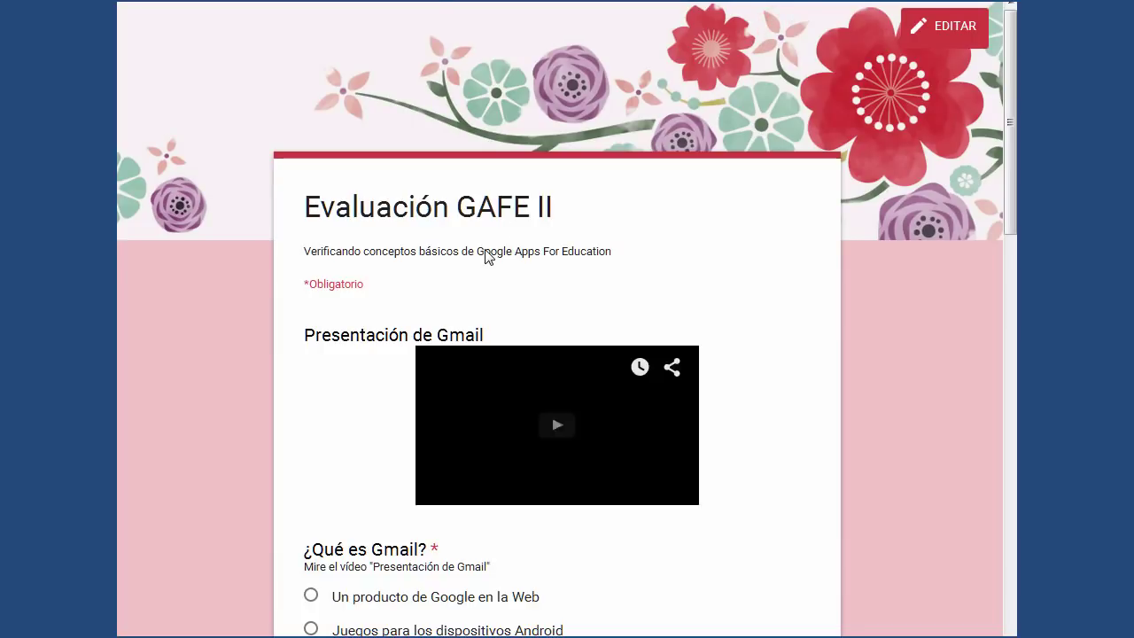
pyautogui.scroll(-5, 488, 253)
pyautogui.scroll(1, 464, 259)
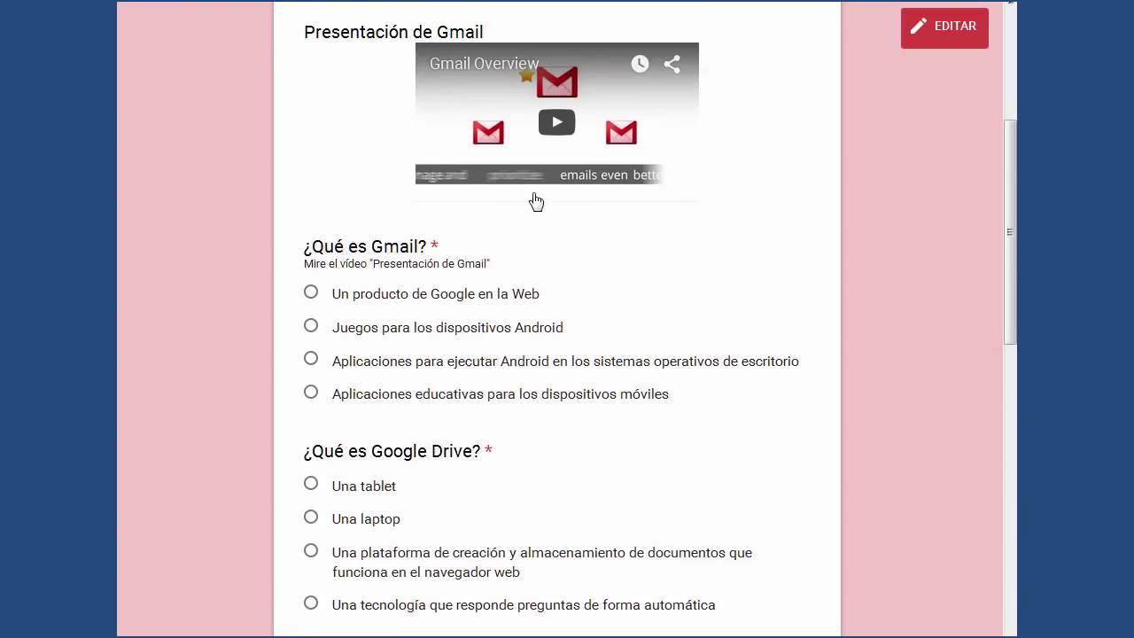
pyautogui.click(554, 122)
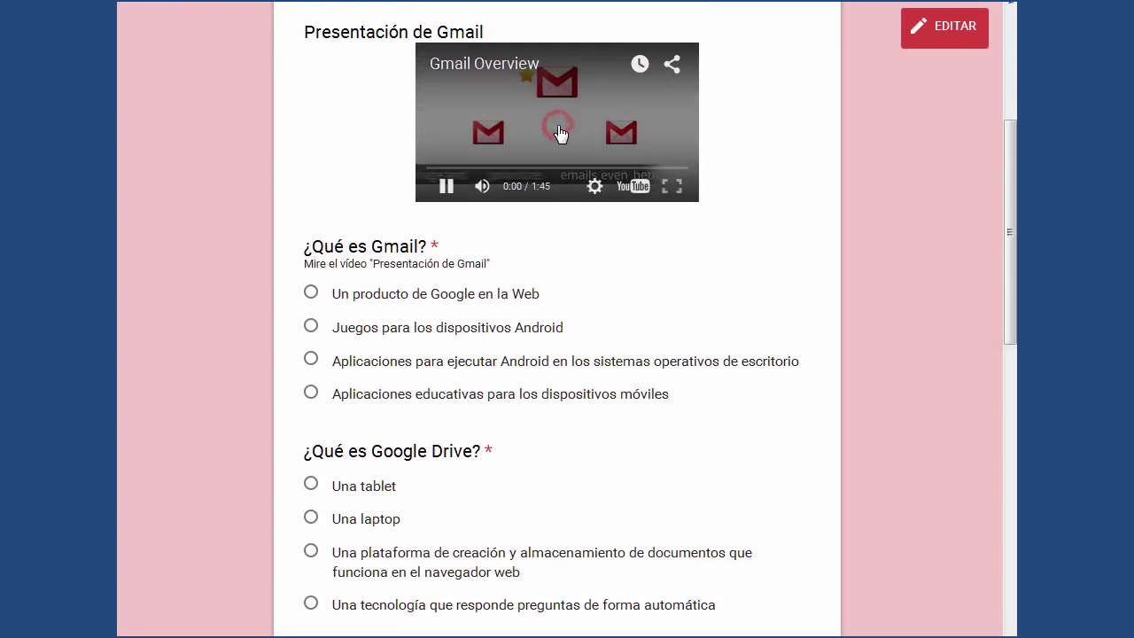
pyautogui.click(444, 197)
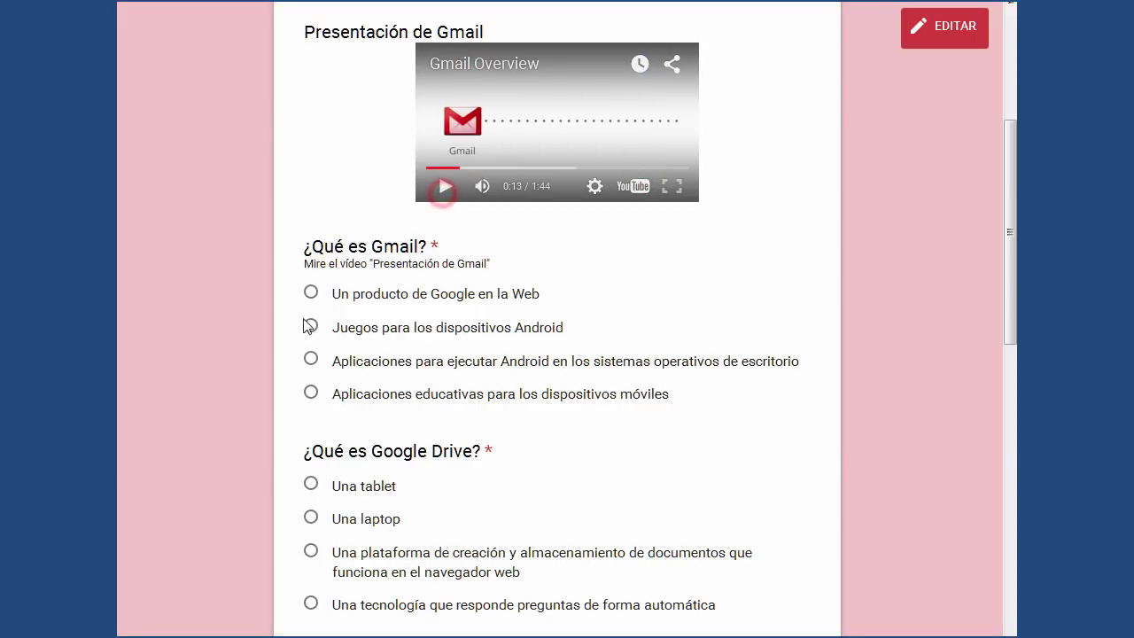
# Answer "¿Qué es Gmail?" with "Un producto de Google en la Web" and "¿Qué es Google Drive?" with the "plataforma de creación y almacenamiento" option.
pyautogui.click(311, 295)
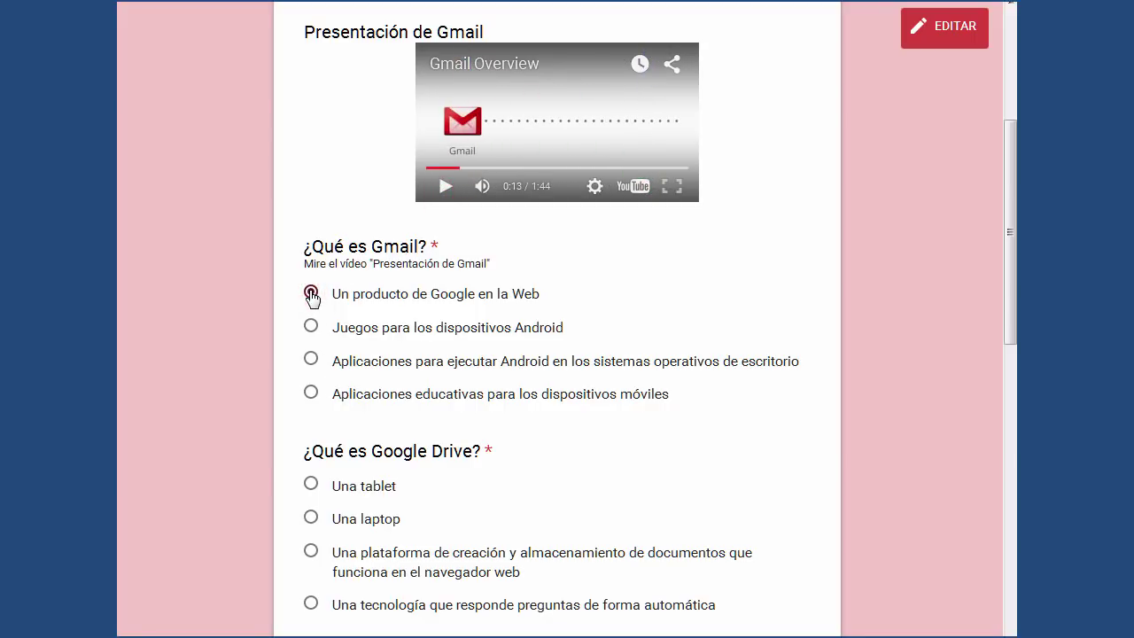
pyautogui.scroll(-2, 312, 298)
pyautogui.scroll(-1, 311, 298)
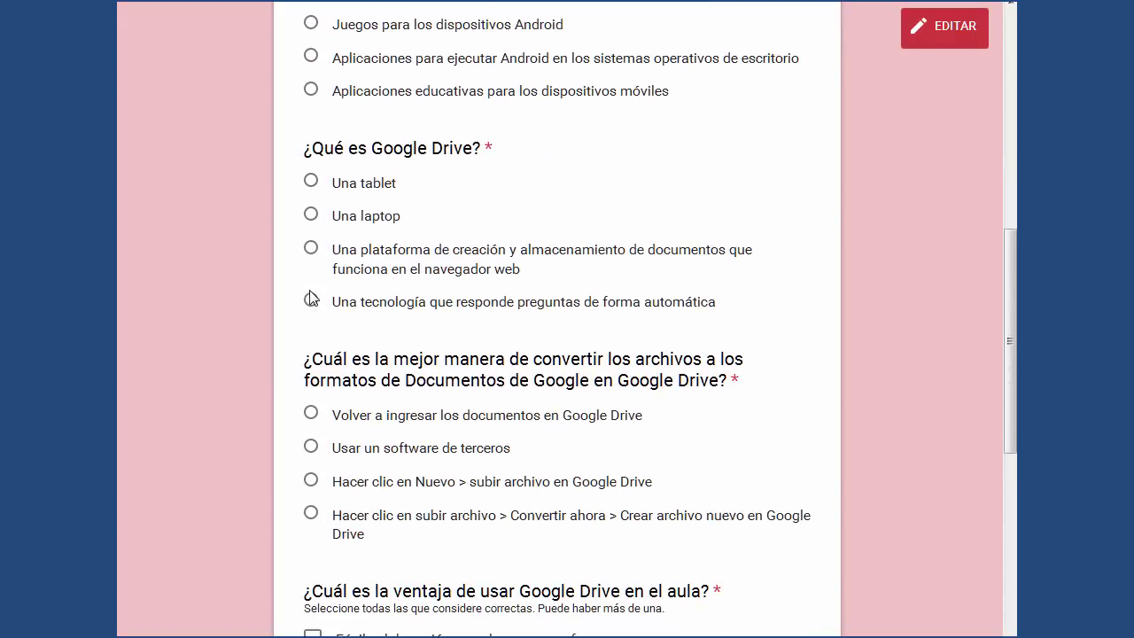
pyautogui.click(315, 247)
# Answer the file-conversion question with "Hacer clic en subir archivo > Convertir ahora > Crear archivo nuevo" and select all four classroom advantages of Google Drive.
pyautogui.scroll(-2, 316, 248)
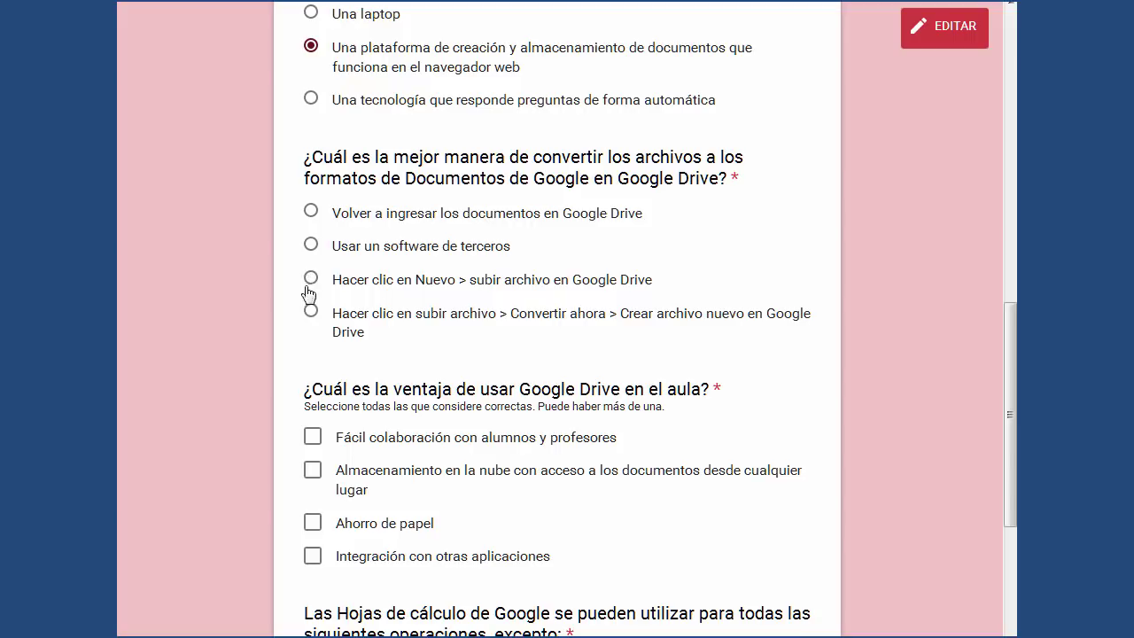
pyautogui.click(311, 312)
pyautogui.scroll(-2, 312, 315)
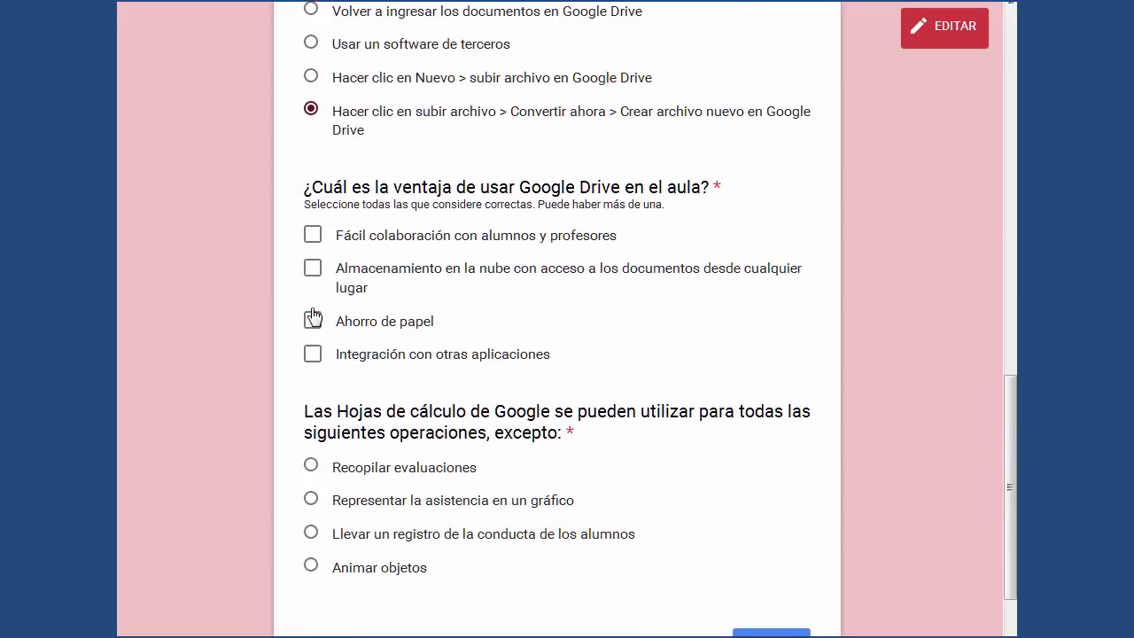
pyautogui.click(313, 236)
pyautogui.click(313, 267)
pyautogui.click(312, 320)
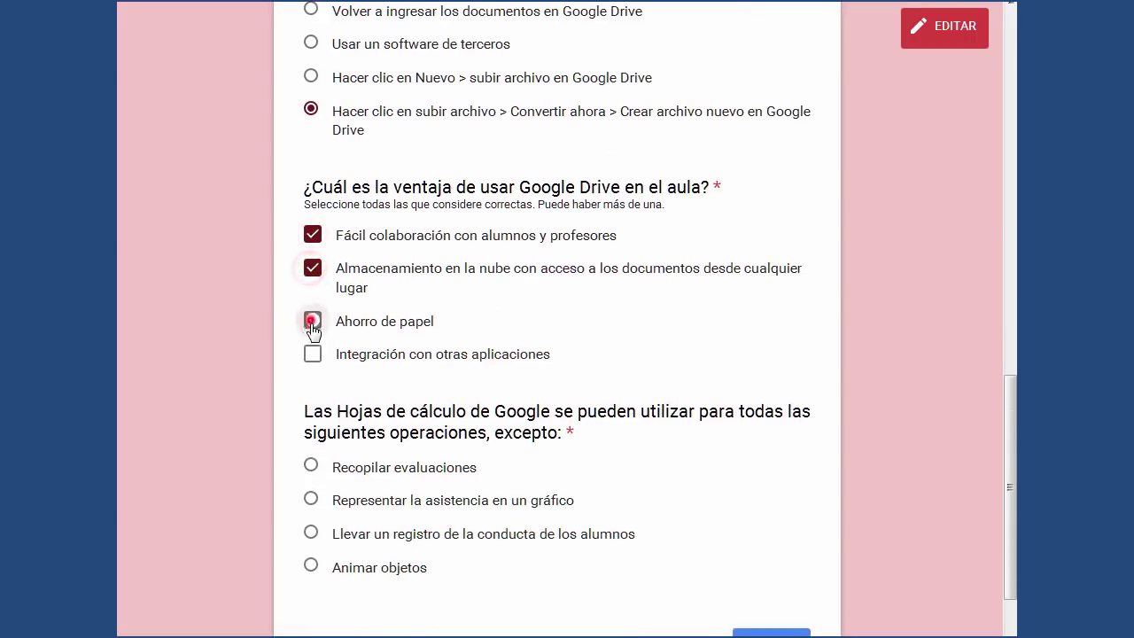
pyautogui.click(313, 354)
# Answer the Hojas de cálculo exception question with "Animar objetos" and submit the form.
pyautogui.scroll(-2, 312, 357)
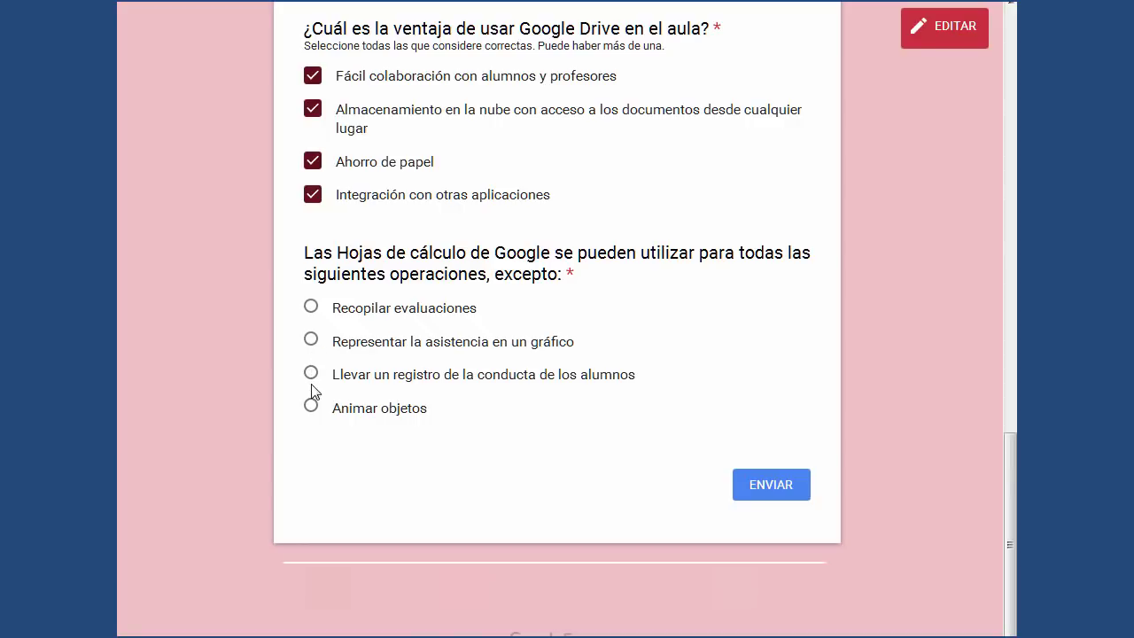
pyautogui.click(311, 406)
pyautogui.click(772, 490)
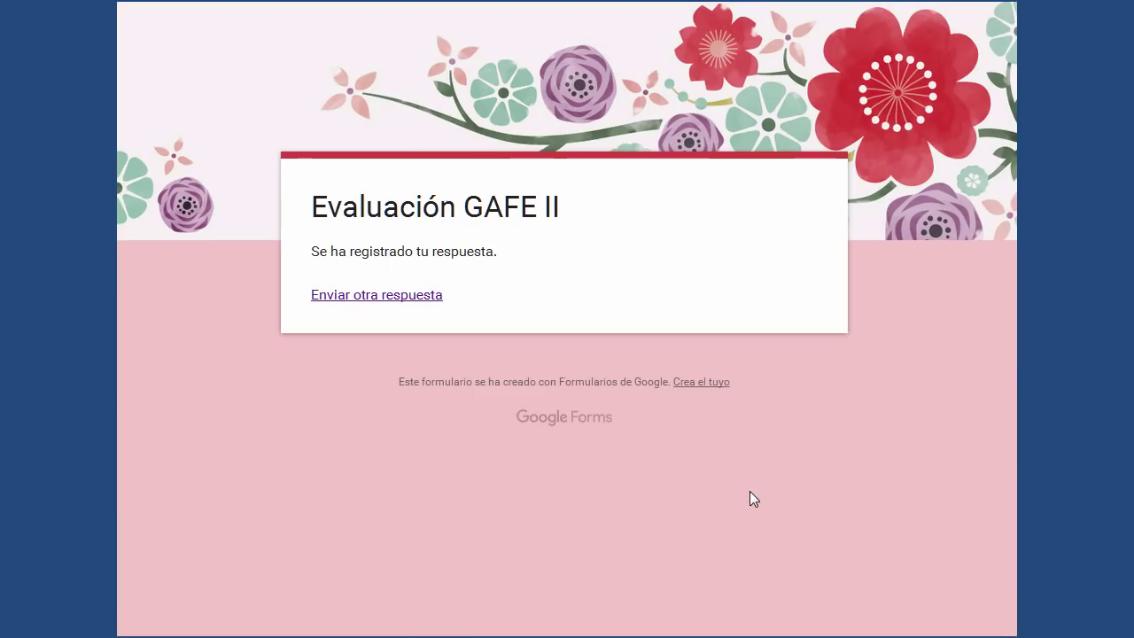
# Return to the form editor through a new blank response and review the response summary charts for all questions.
pyautogui.click(404, 299)
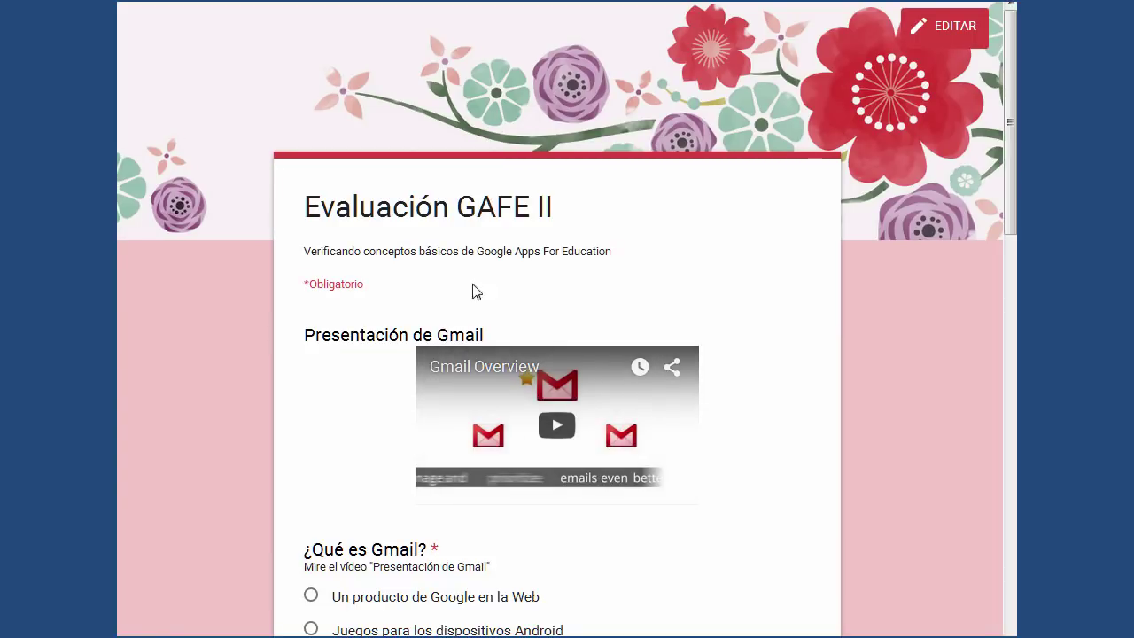
pyautogui.click(955, 39)
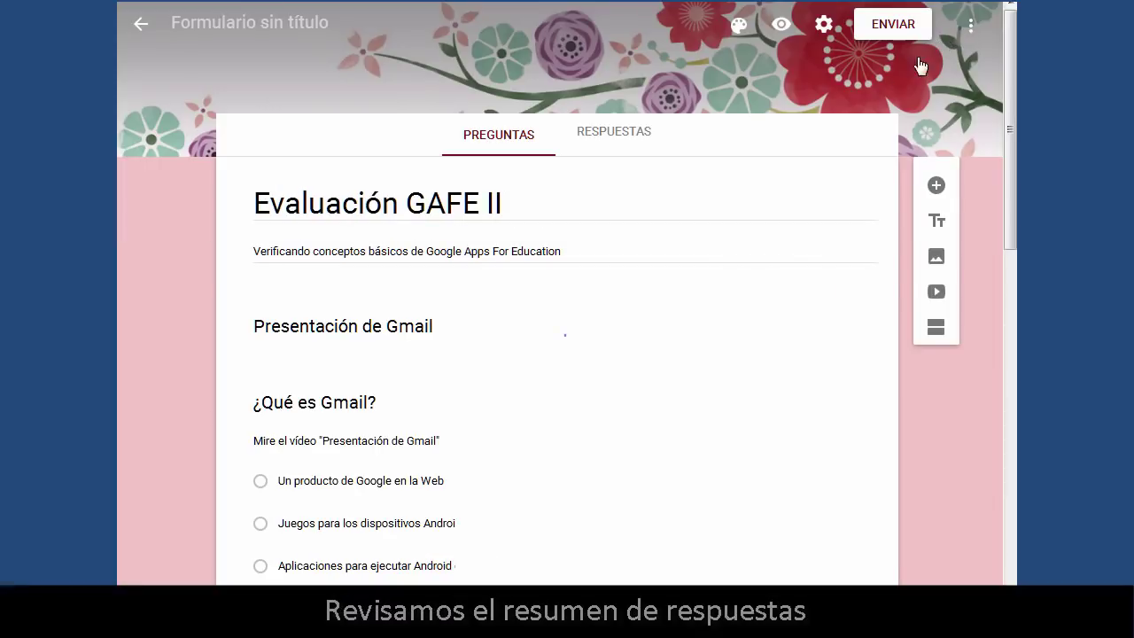
pyautogui.click(615, 142)
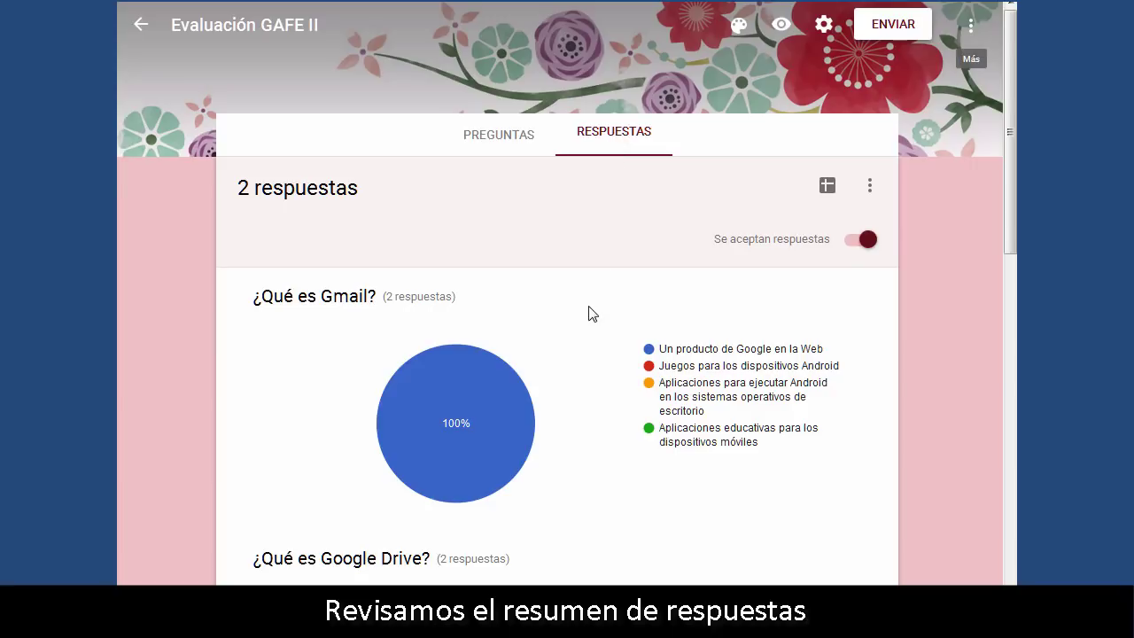
pyautogui.scroll(-4, 592, 314)
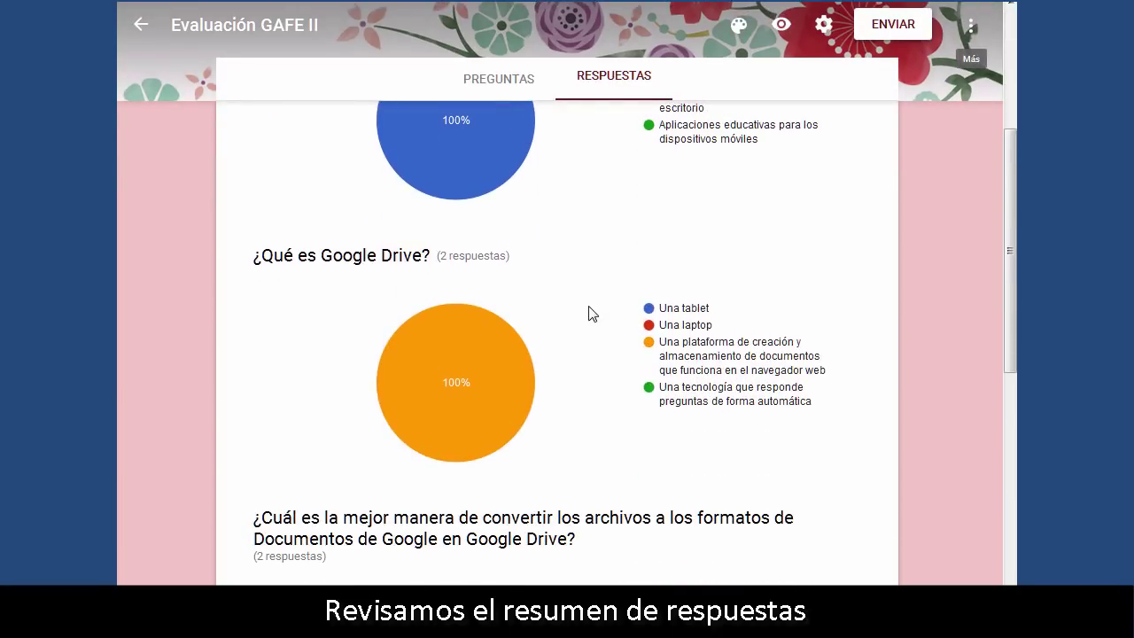
pyautogui.scroll(-2, 592, 314)
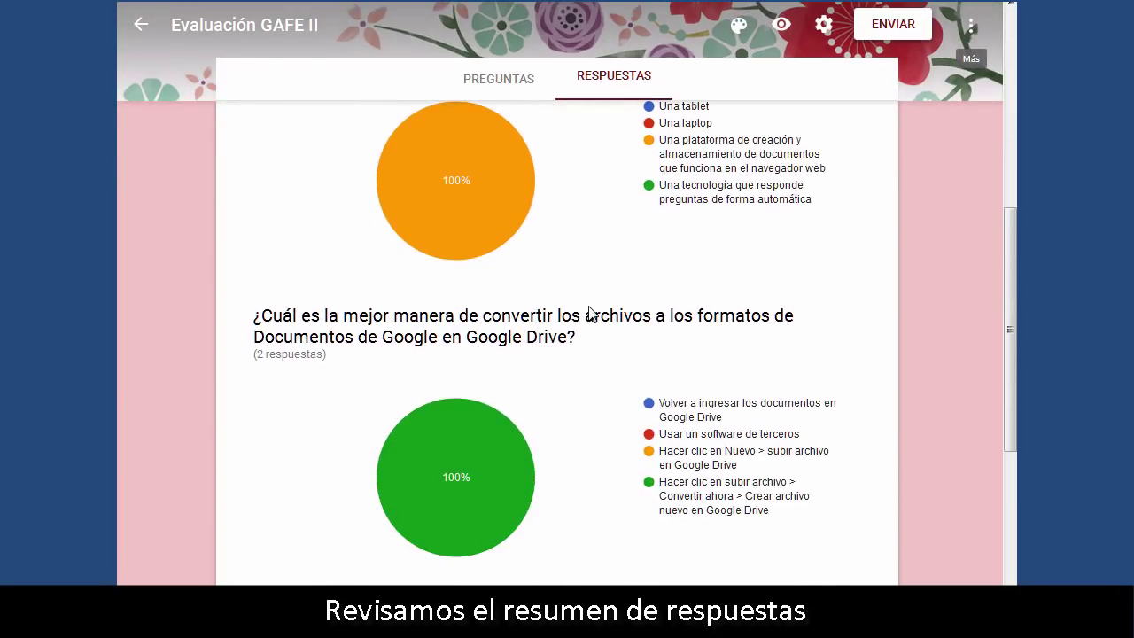
pyautogui.scroll(-2, 591, 312)
pyautogui.scroll(-3, 592, 314)
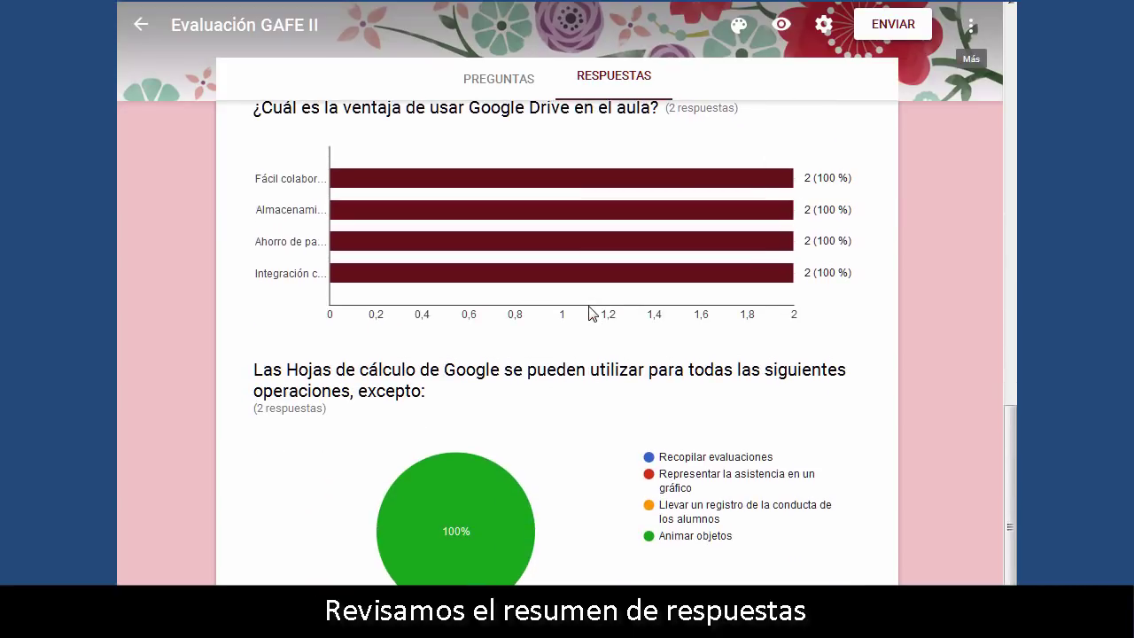
pyautogui.scroll(7, 592, 314)
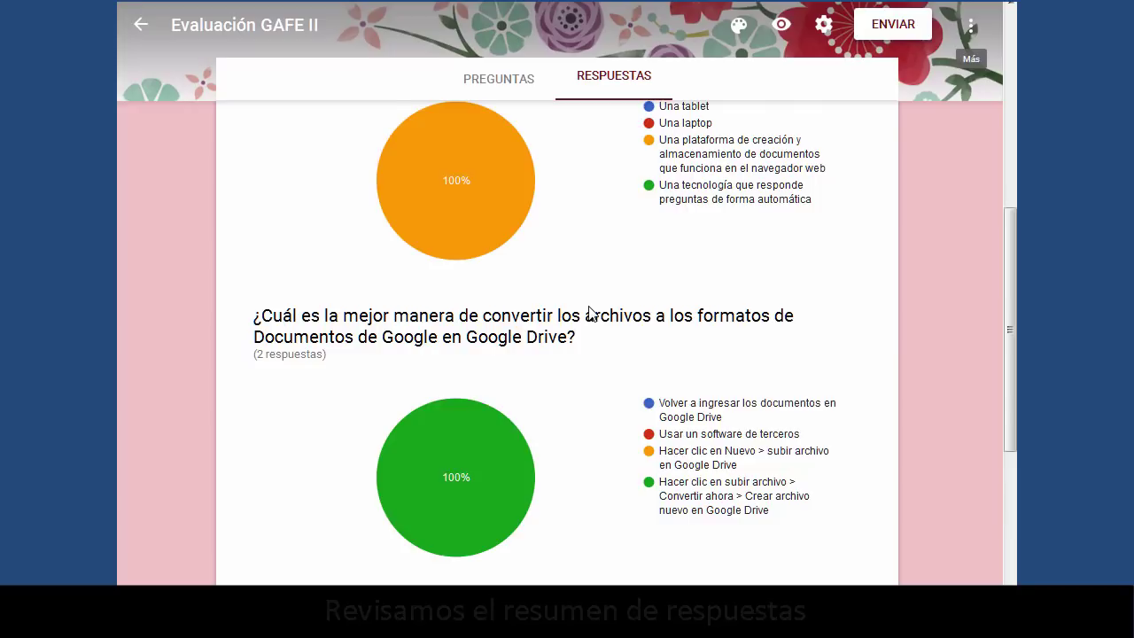
pyautogui.scroll(4, 591, 310)
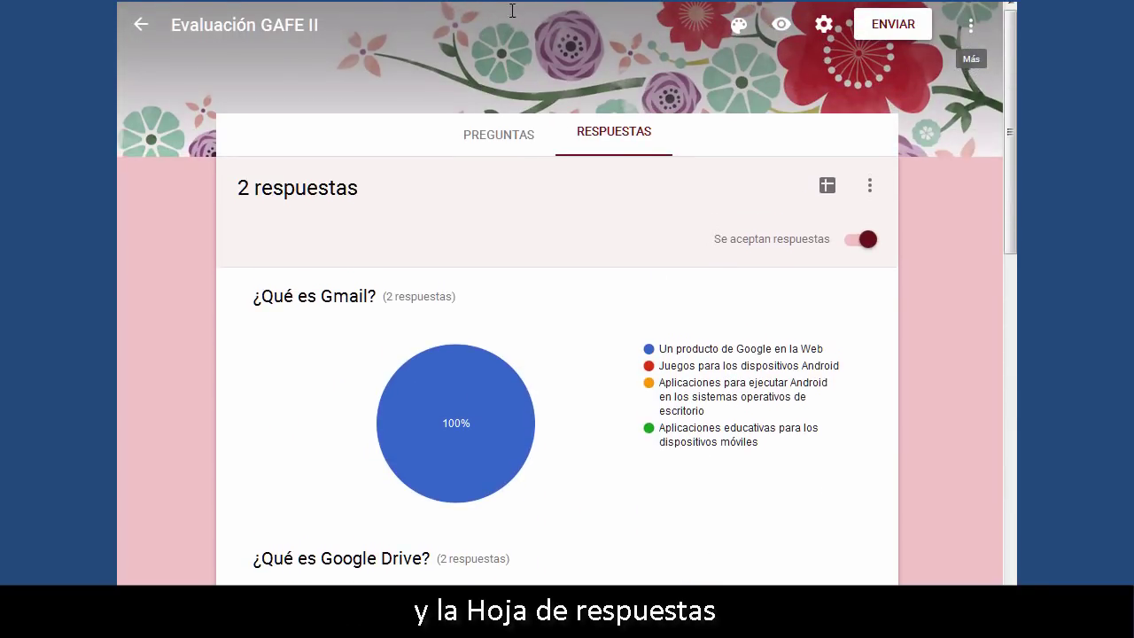
# Check the submitted answers in the "Evaluación GAFE II (respuestas)" spreadsheet and return to the form editor.
pyautogui.moveTo(503, 4)
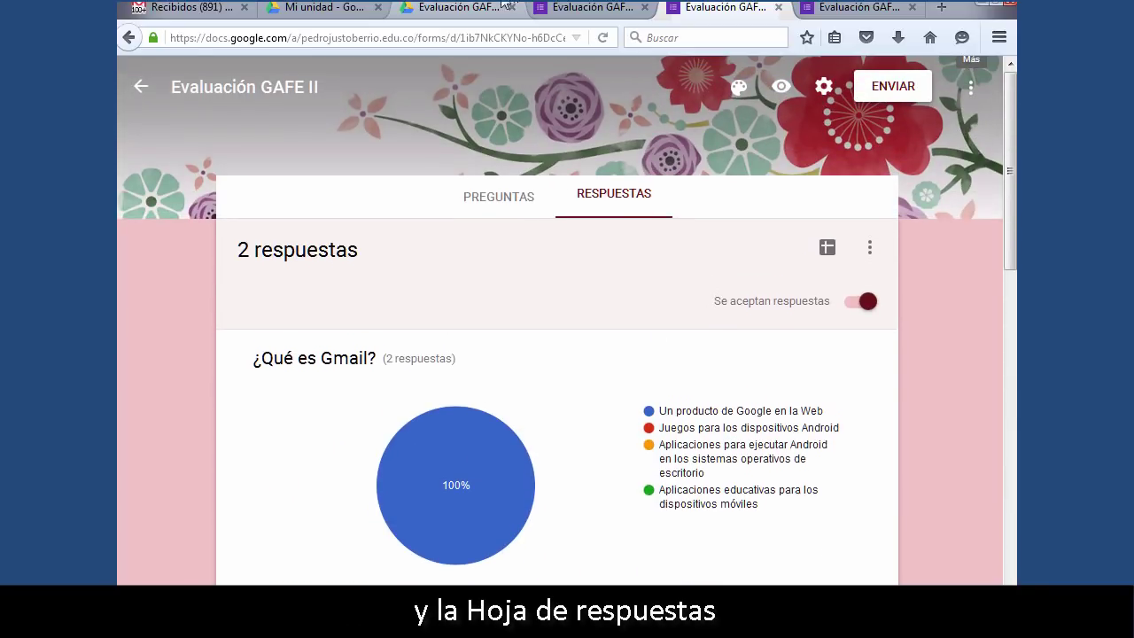
pyautogui.click(463, 5)
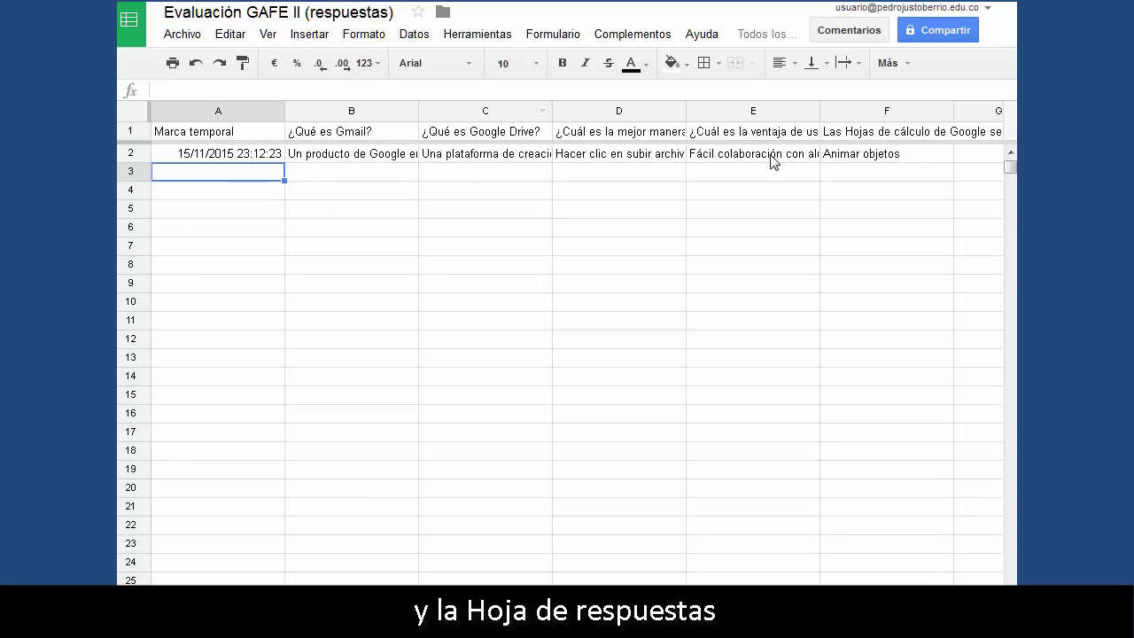
pyautogui.moveTo(698, 4)
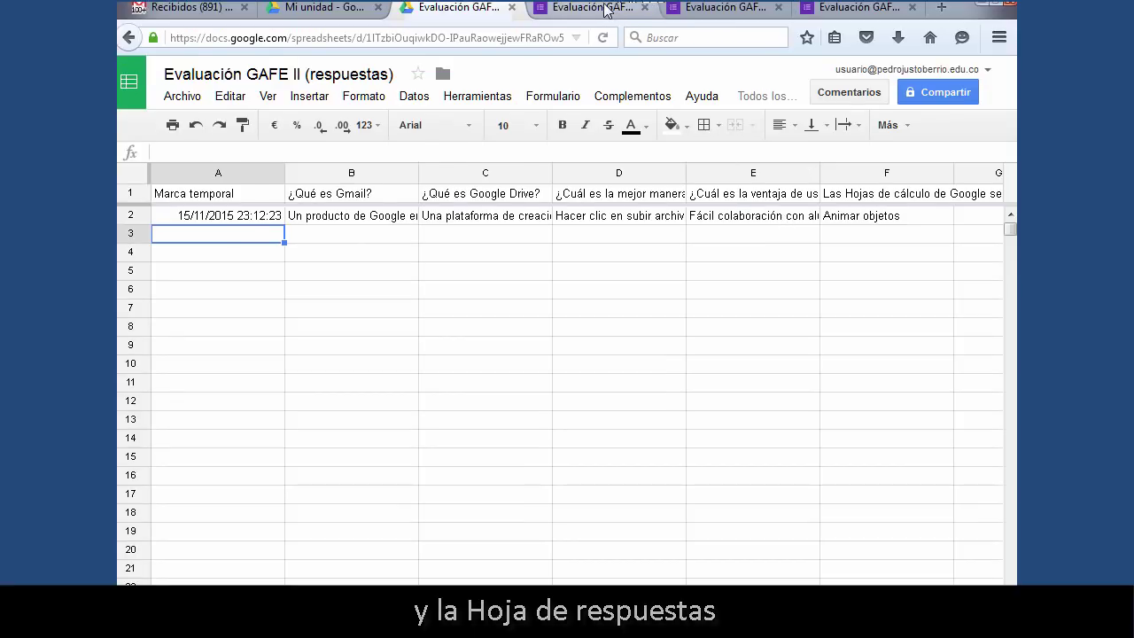
pyautogui.click(601, 8)
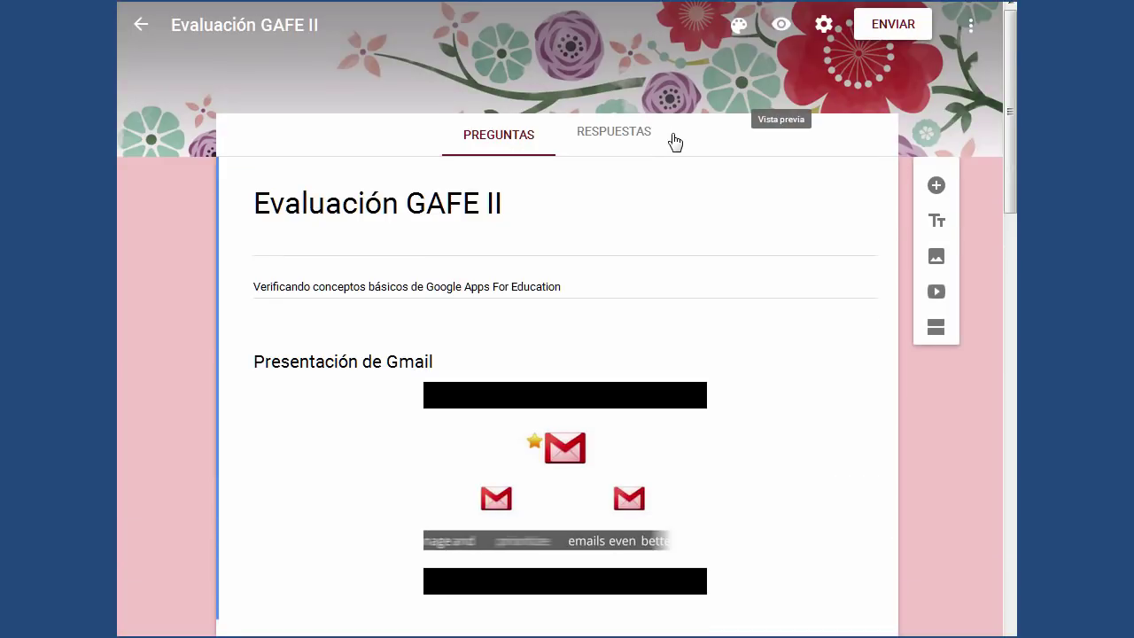